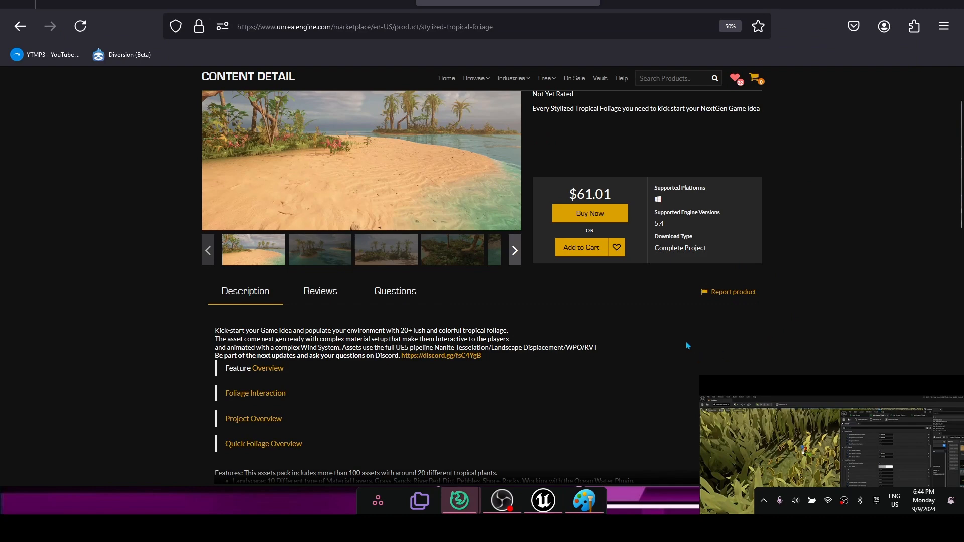
# Move the floating video toward the middle of the Stylized Tropical Foliage page, enlarge it and start playback
pyautogui.scroll(2, 657, 318)
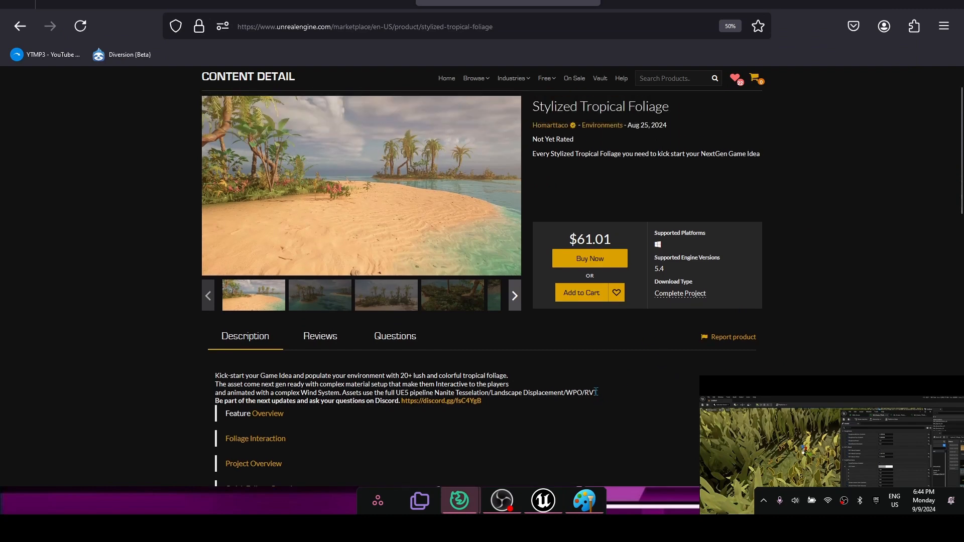
pyautogui.scroll(-2, 595, 394)
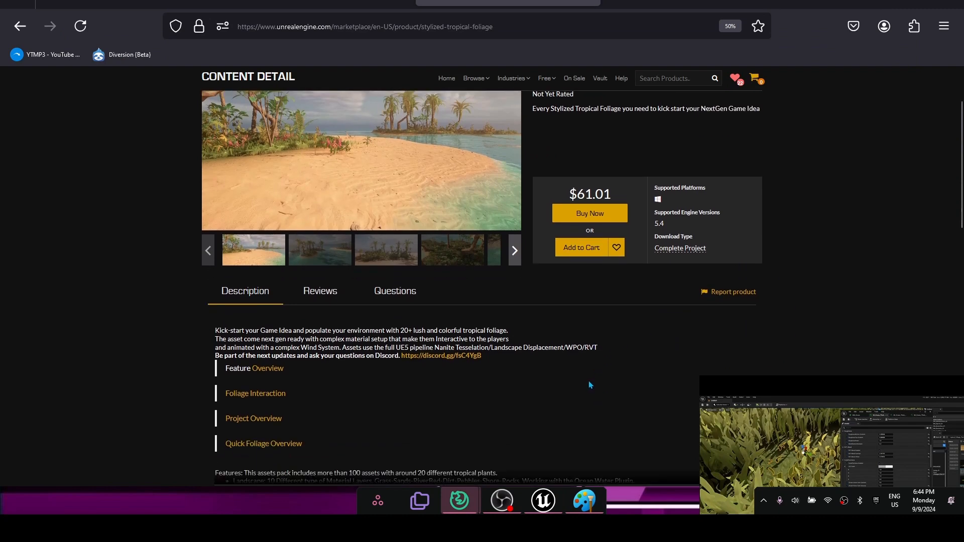
pyautogui.moveTo(755, 417); pyautogui.dragTo(618, 277)
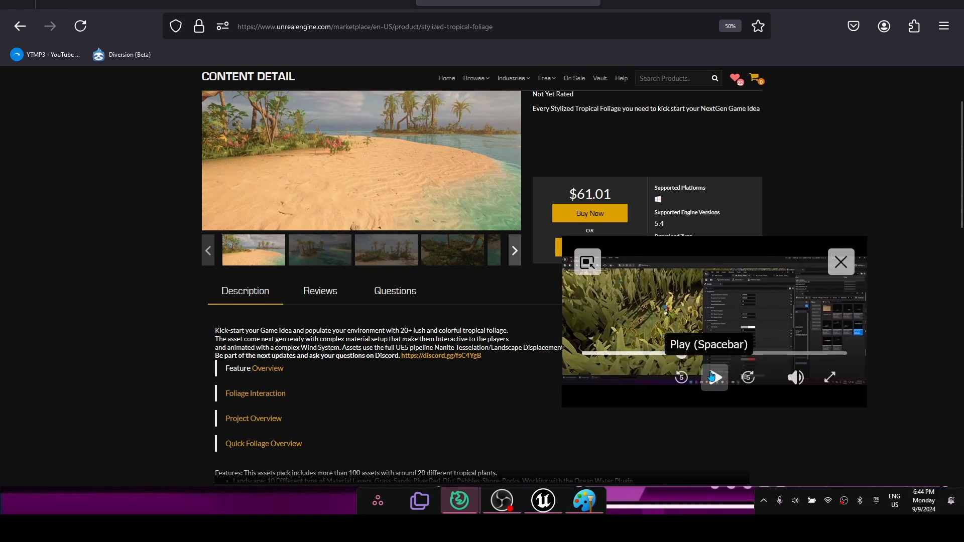
pyautogui.moveTo(563, 236); pyautogui.dragTo(383, 135)
pyautogui.moveTo(619, 364); pyautogui.dragTo(619, 375)
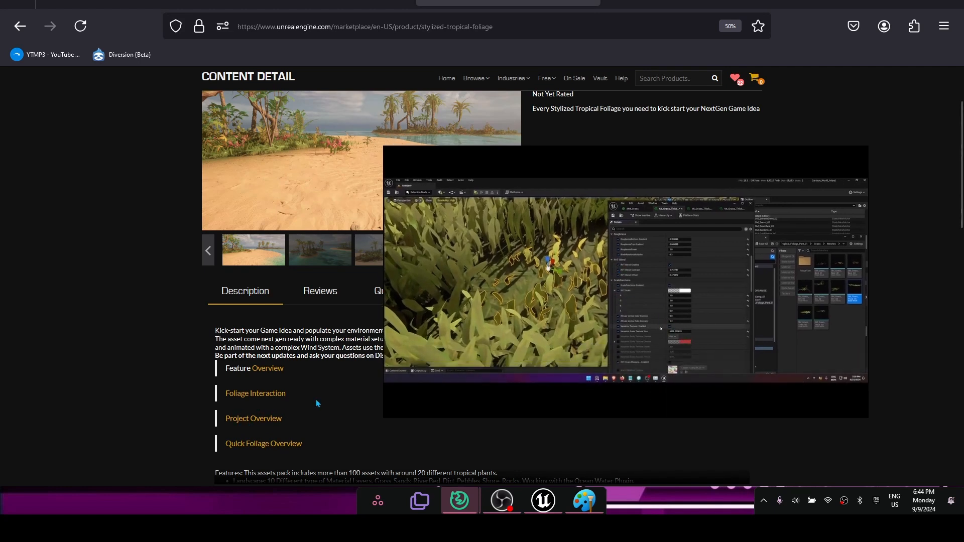
pyautogui.click(626, 388)
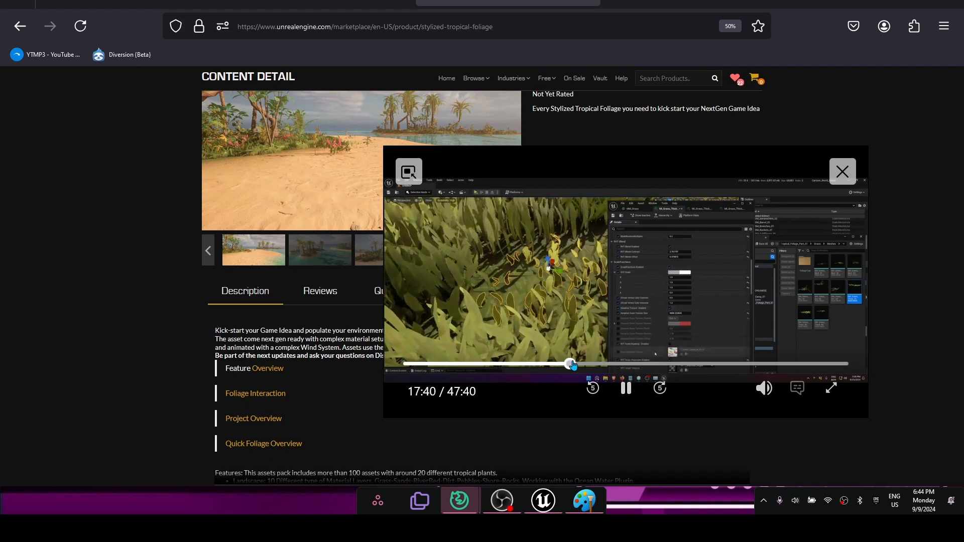
# Skim the foliage video at several points between about 12 and 26 minutes, pause it at 25:50 and close the floating player
pyautogui.moveTo(573, 365); pyautogui.dragTo(581, 364)
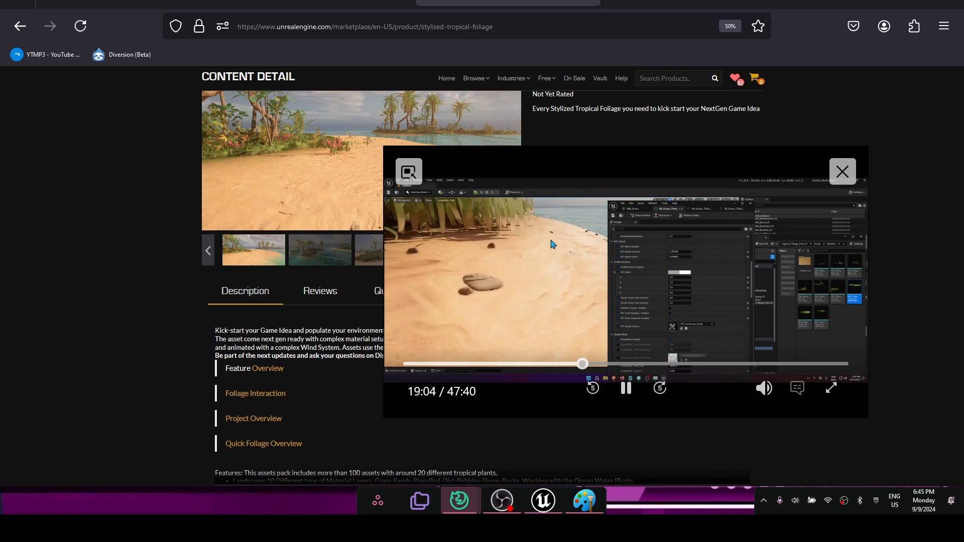
pyautogui.click(539, 364)
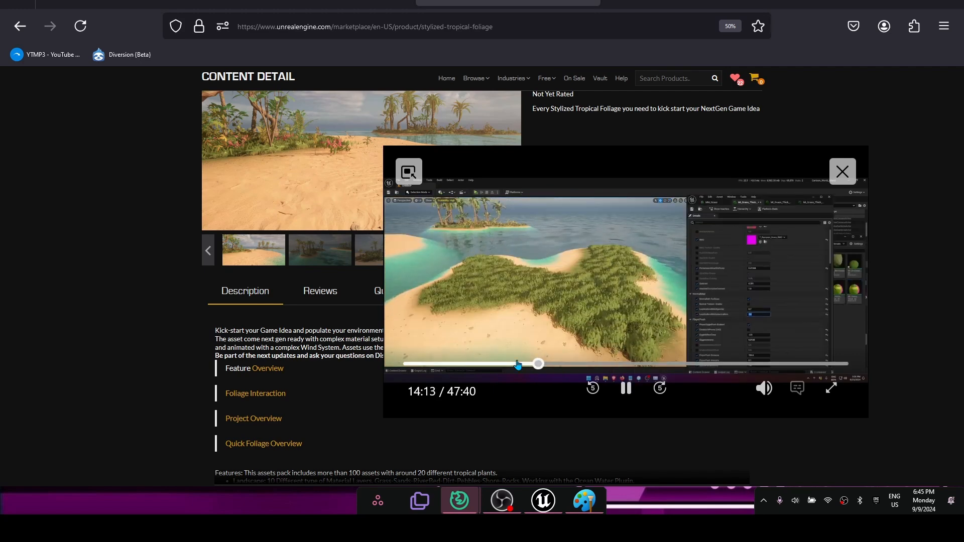
pyautogui.click(517, 364)
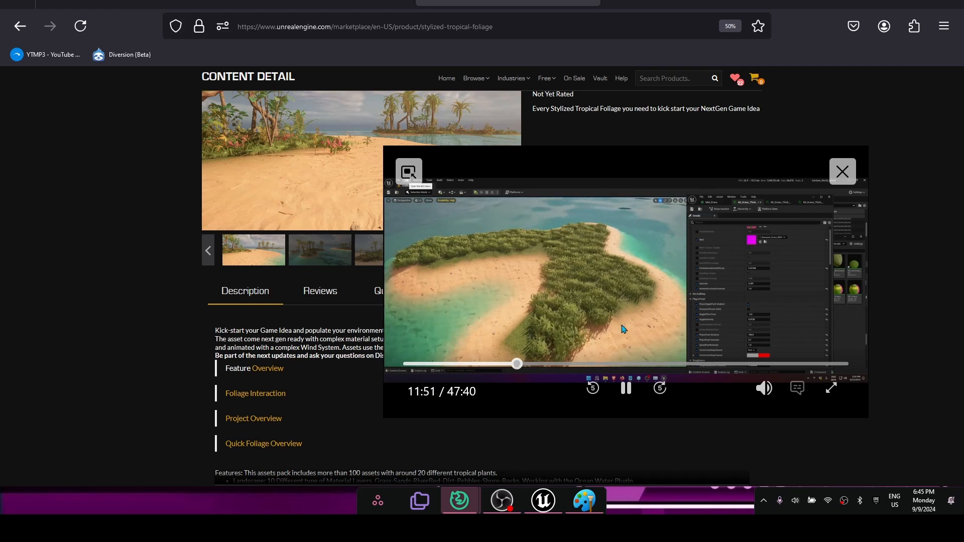
pyautogui.click(625, 388)
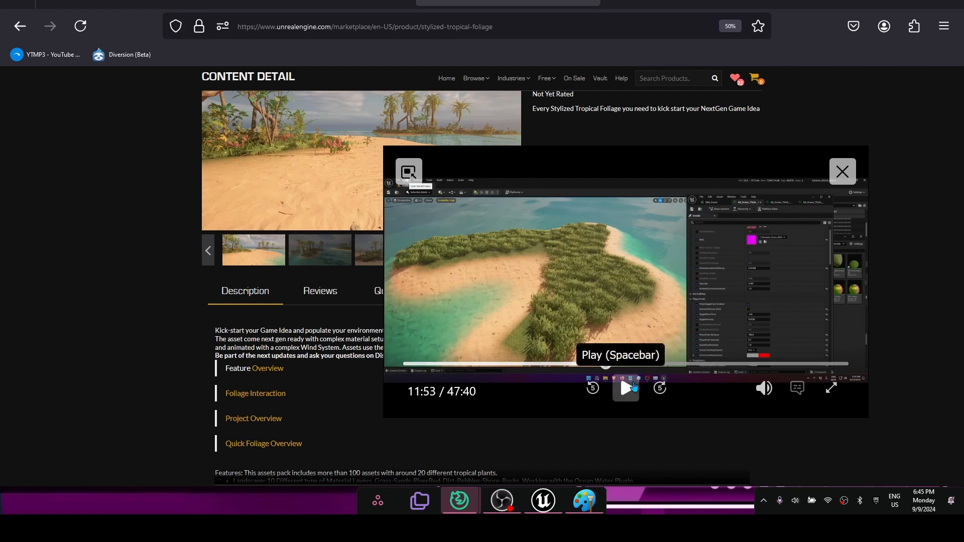
pyautogui.click(605, 364)
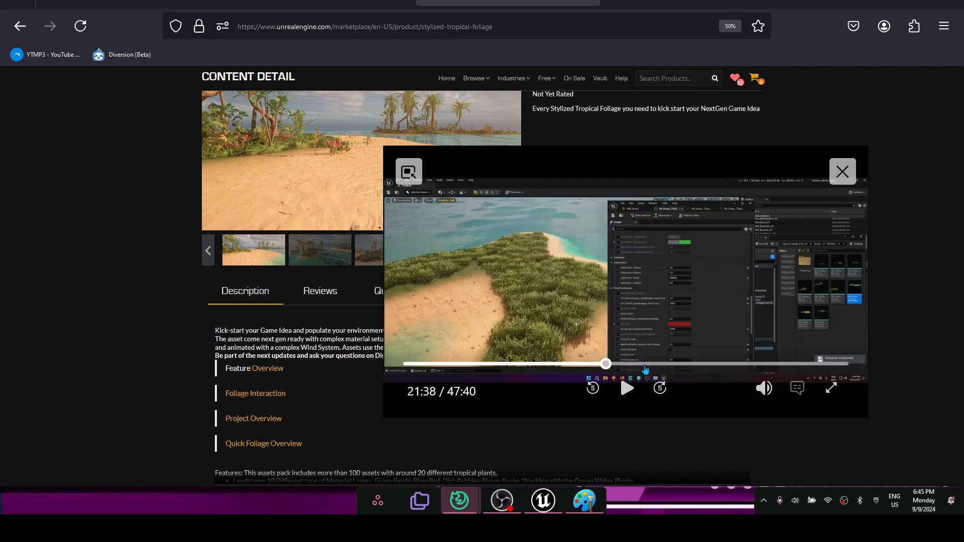
pyautogui.click(627, 390)
pyautogui.click(627, 389)
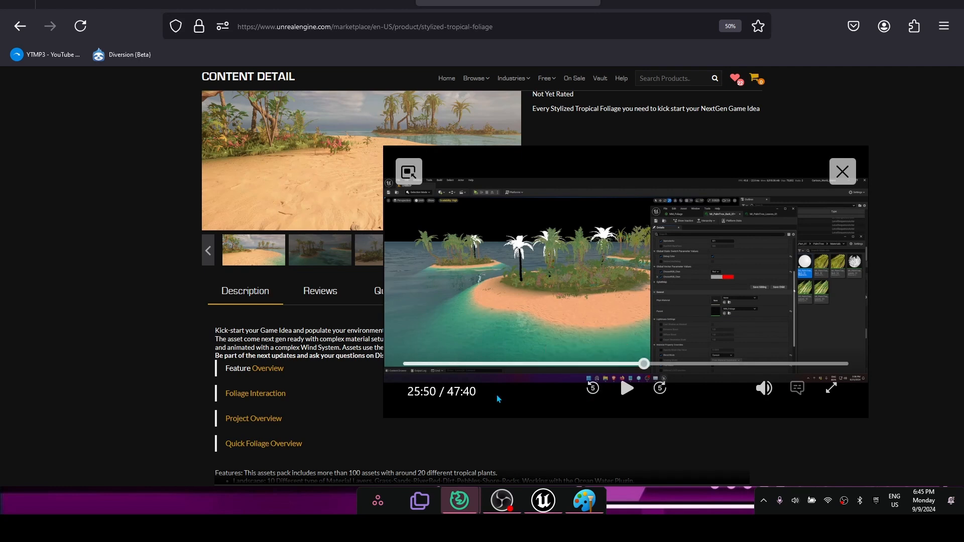
pyautogui.moveTo(620, 374); pyautogui.dragTo(565, 434)
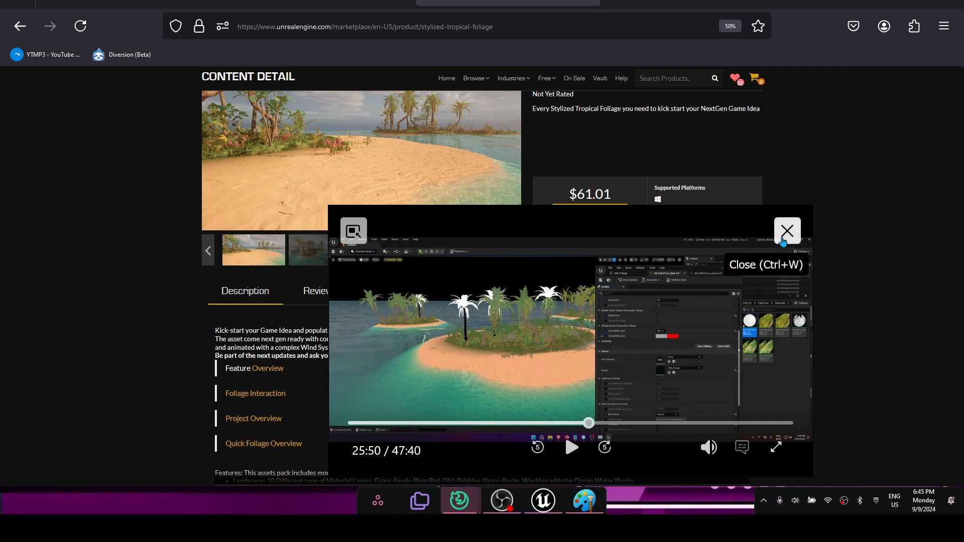
pyautogui.moveTo(783, 241); pyautogui.dragTo(802, 263)
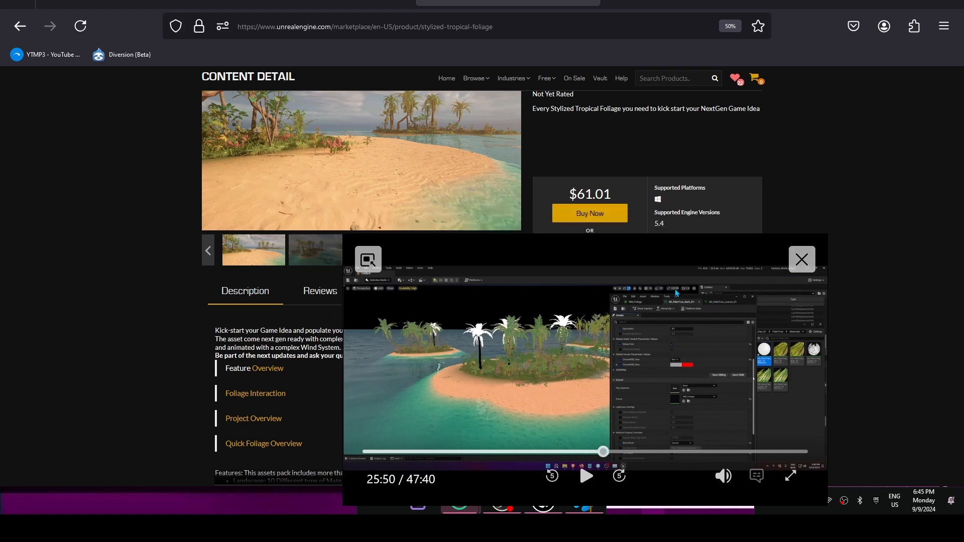
pyautogui.click(801, 264)
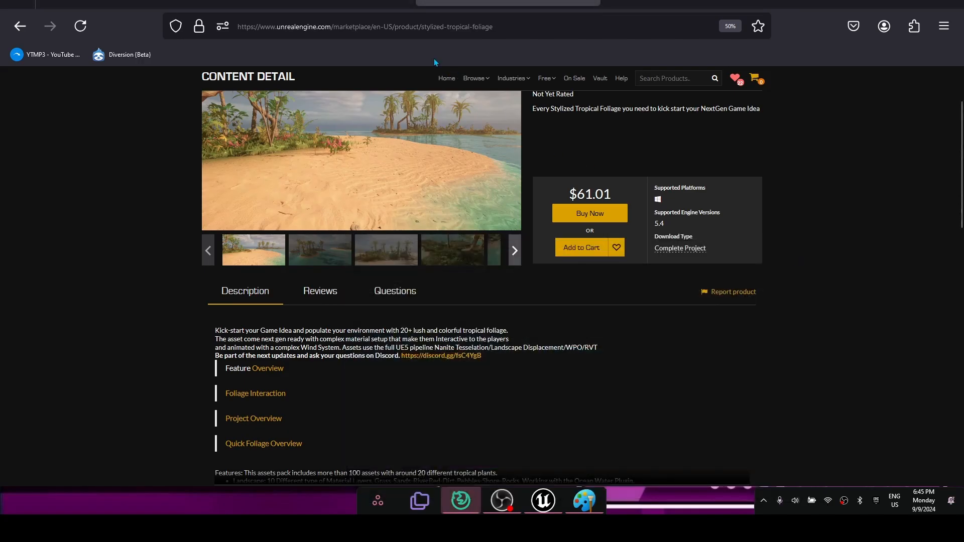
# Switch to Unreal Editor, look over the island and start playing the Demo level in the viewport
pyautogui.click(542, 500)
pyautogui.press('s')
pyautogui.moveTo(502, 261); pyautogui.dragTo(479, 301, button='right')
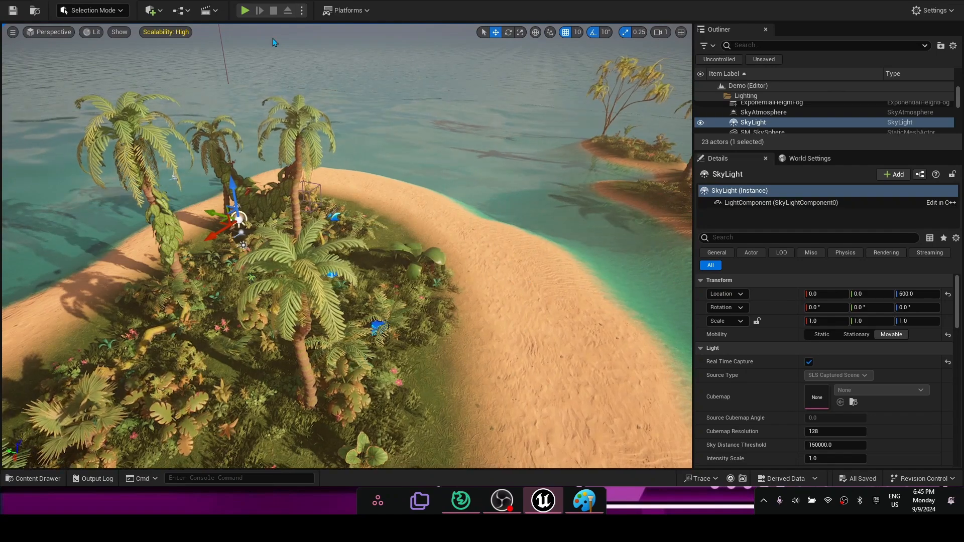
pyautogui.hotkey('alt', 'p')
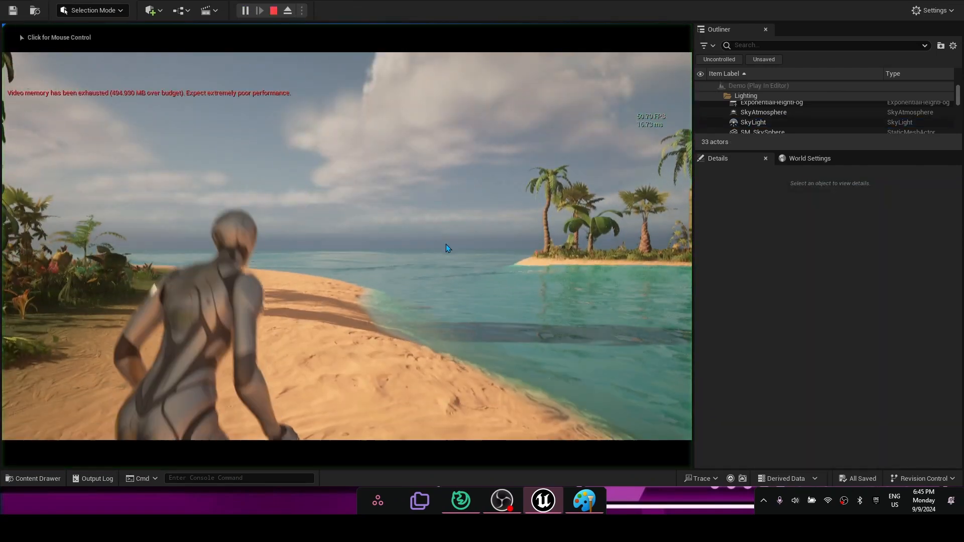
# Run the character through the island's foliage, sand and shallow water to examine plant interaction, and end the play session
pyautogui.press('w')
pyautogui.press('w')
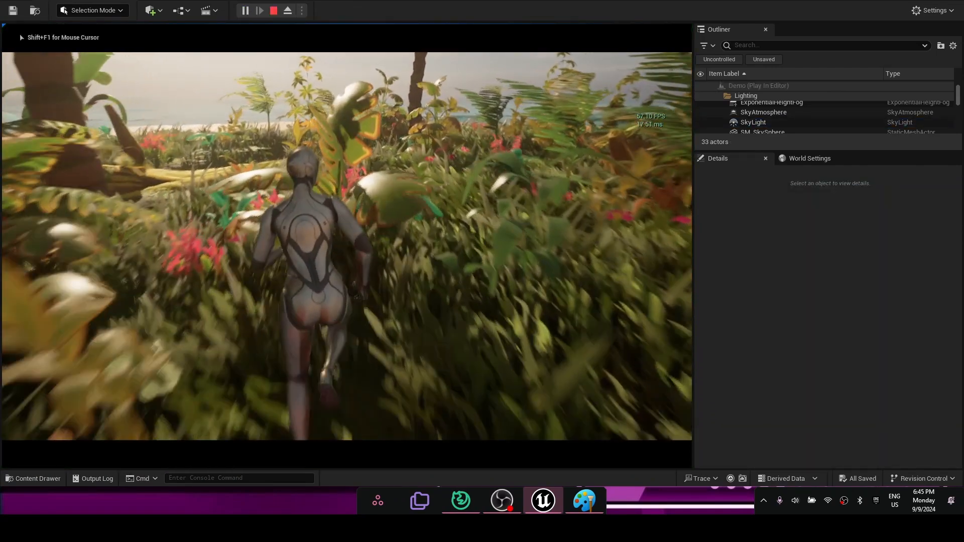
pyautogui.press('w')
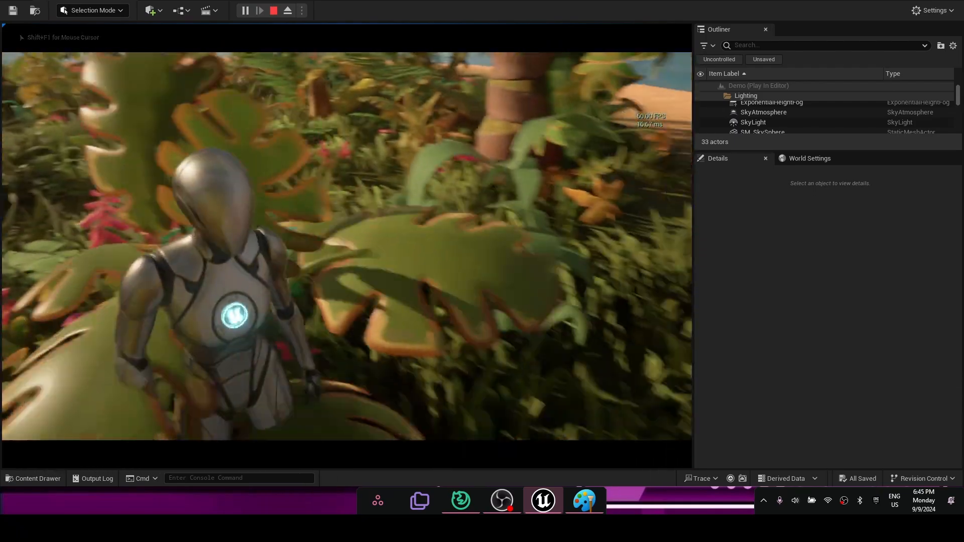
pyautogui.press('w')
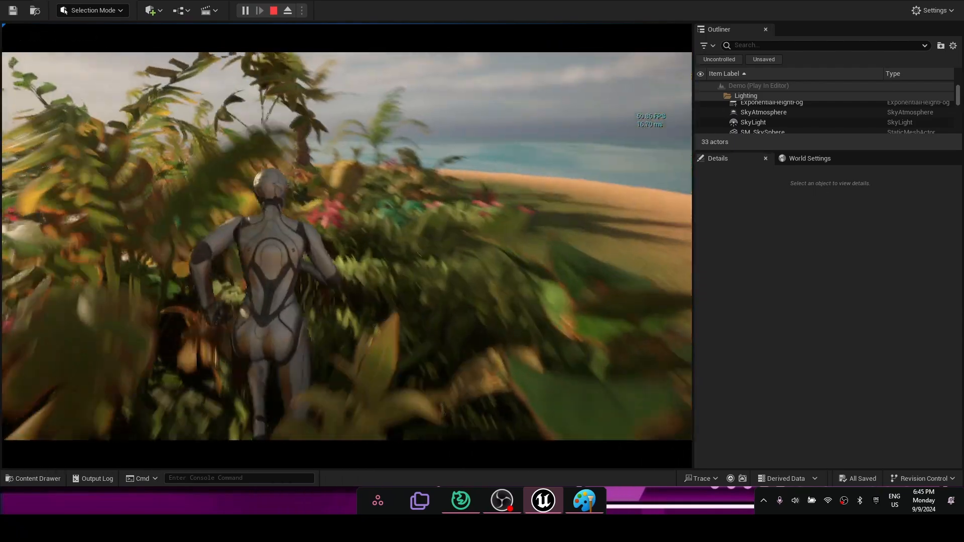
pyautogui.press('w')
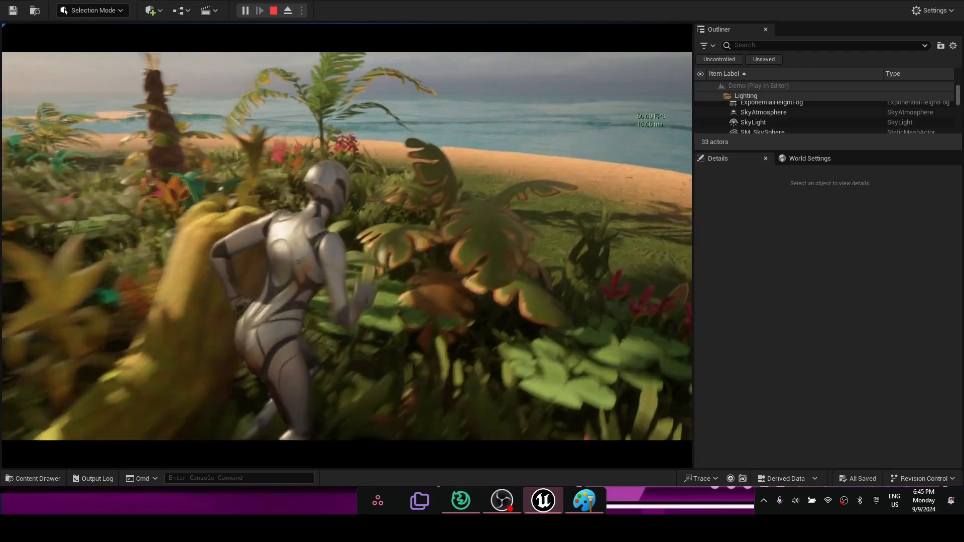
pyautogui.press('w')
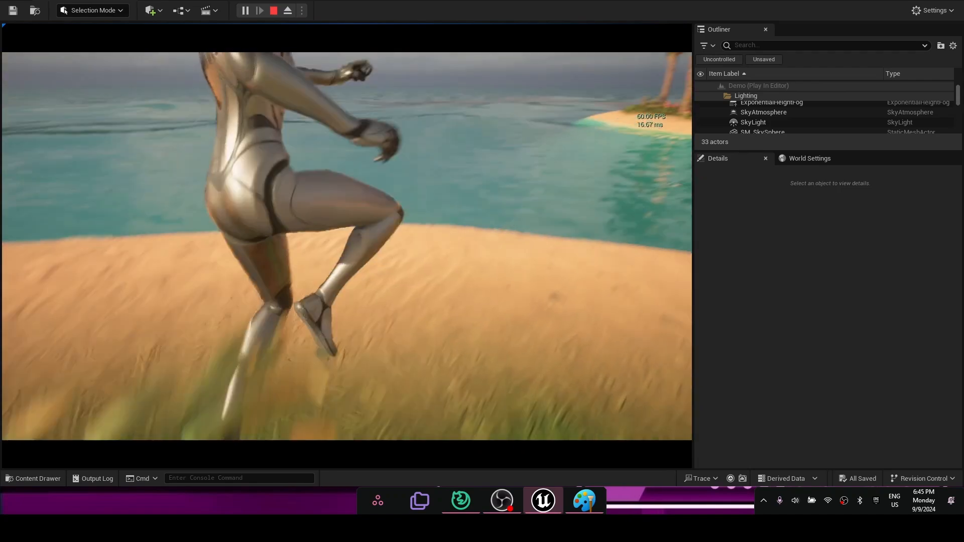
pyautogui.press('d')
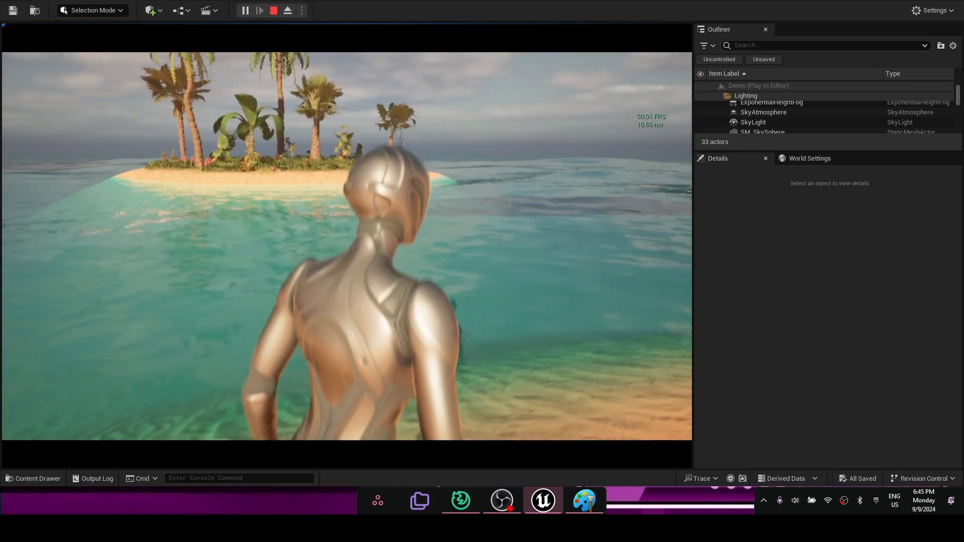
pyautogui.press('w')
pyautogui.press('d')
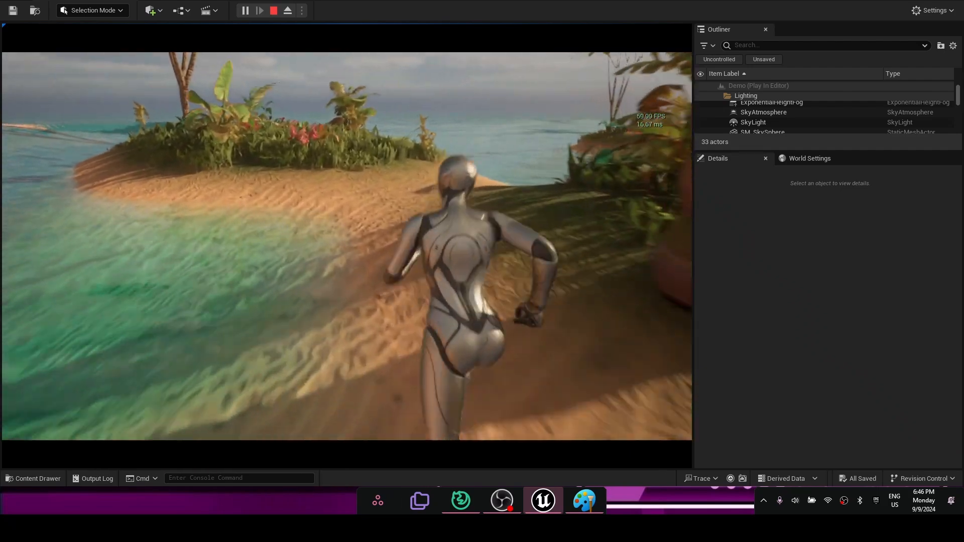
pyautogui.press('w')
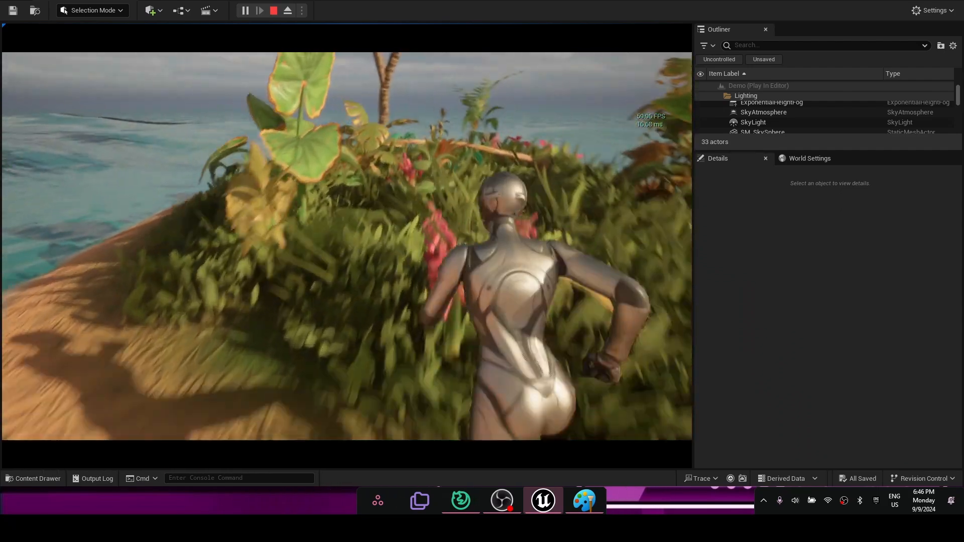
pyautogui.press('w')
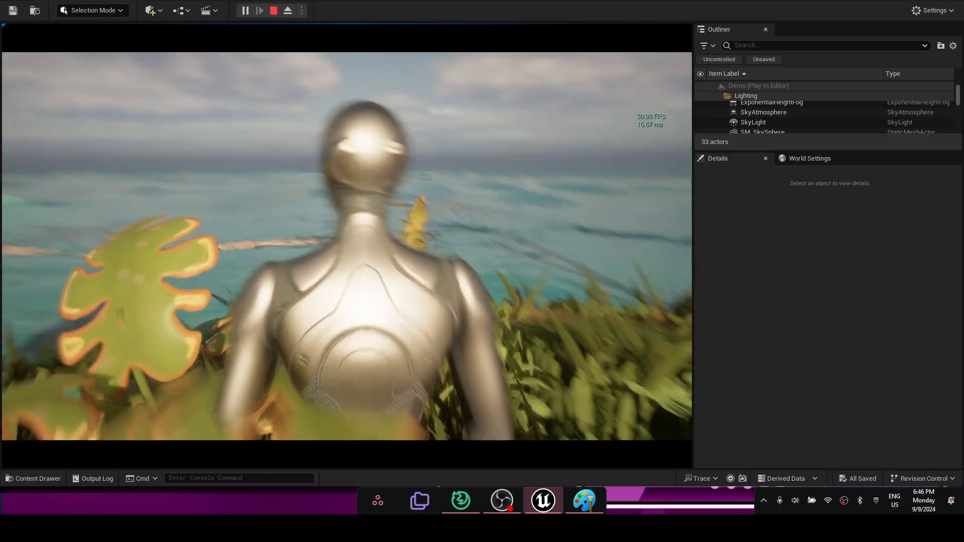
pyautogui.press('w')
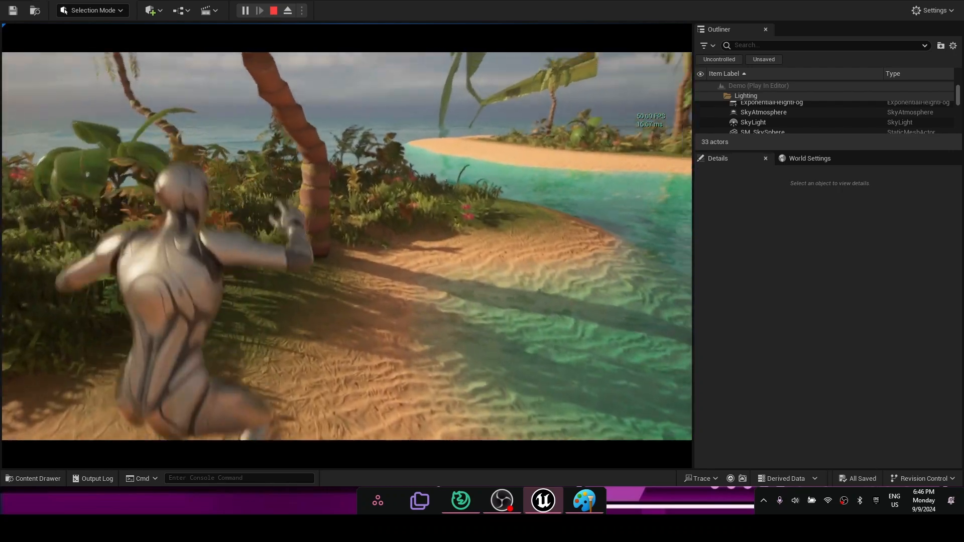
pyautogui.press('w')
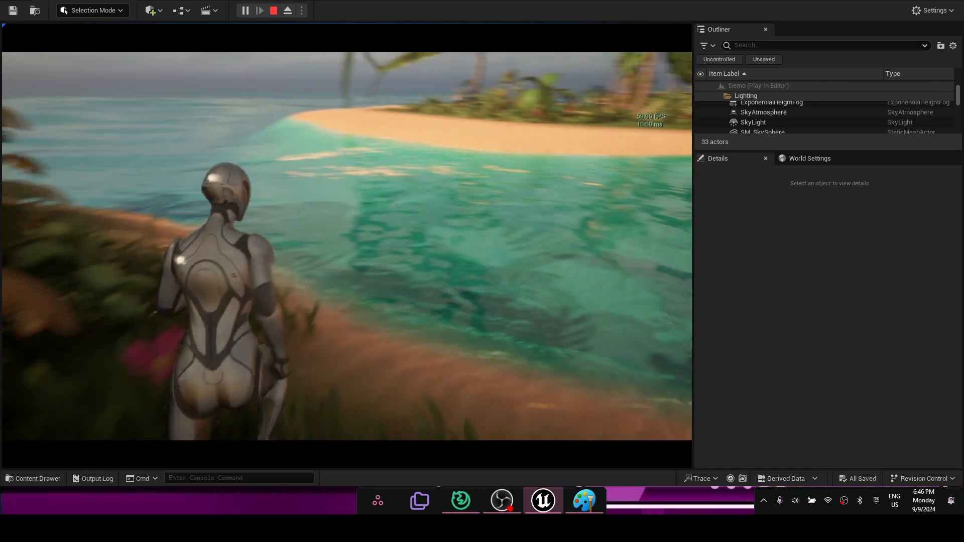
pyautogui.press('Escape')
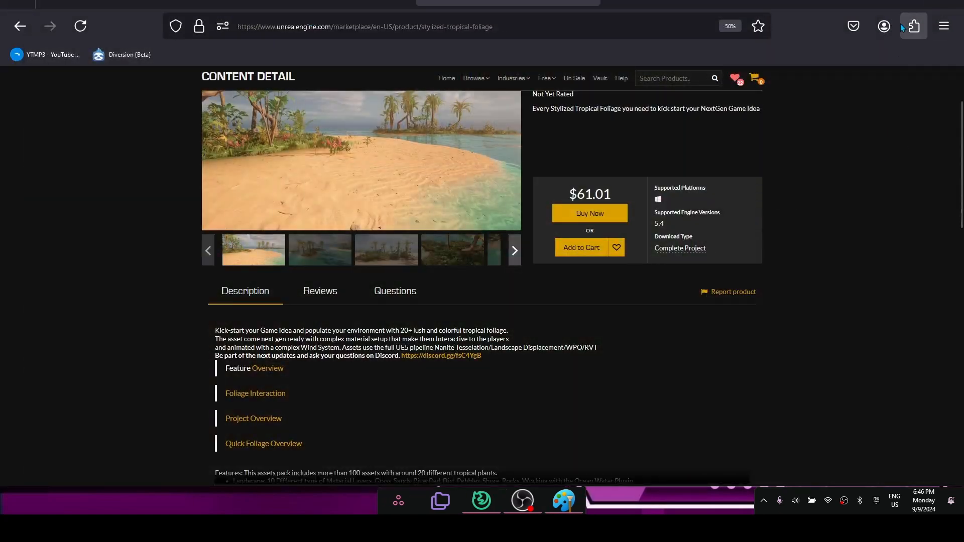
# In File Explorer, copy all the folders inside the Content folder of the Tropical project on the desktop
pyautogui.click(868, 4)
pyautogui.doubleClick(940, 177)
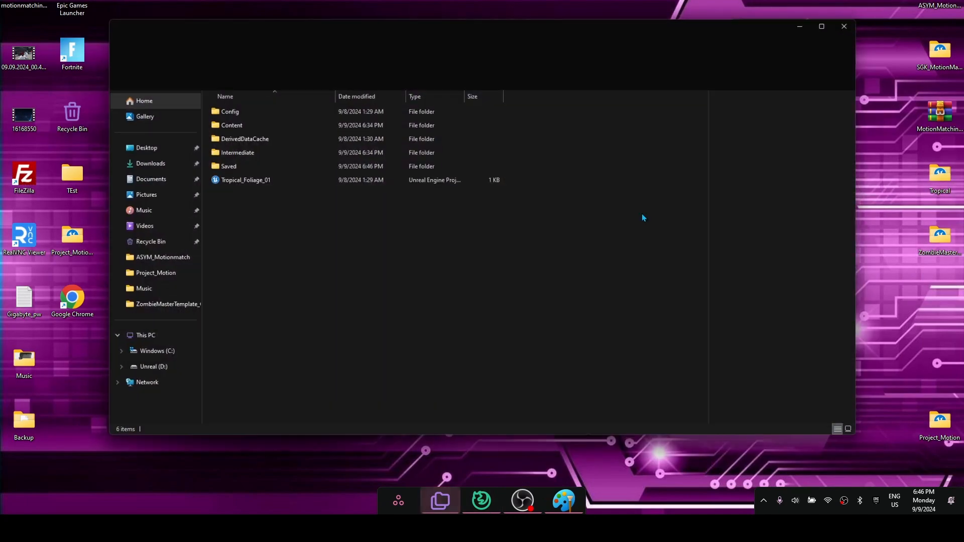
pyautogui.doubleClick(249, 122)
pyautogui.moveTo(321, 231); pyautogui.dragTo(239, 124)
pyautogui.rightClick(268, 149)
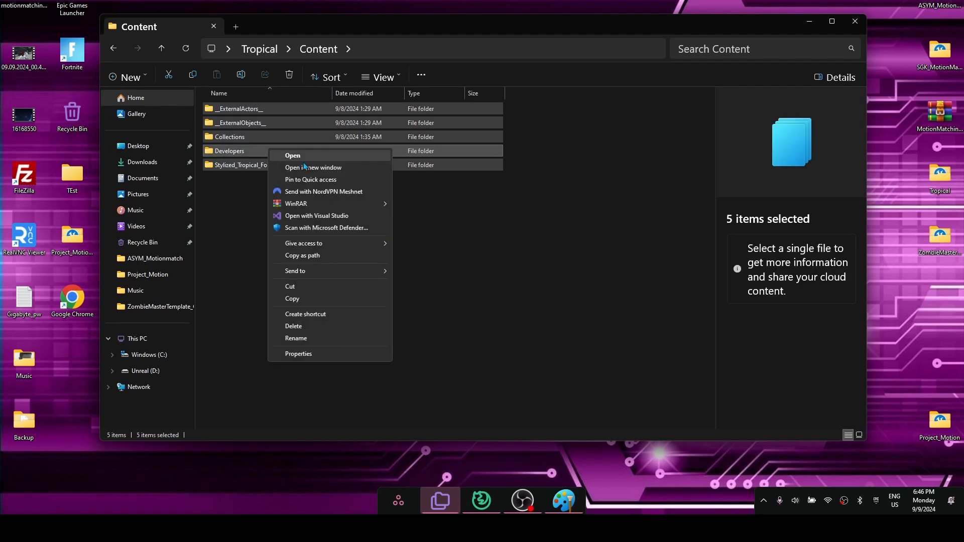
pyautogui.click(310, 301)
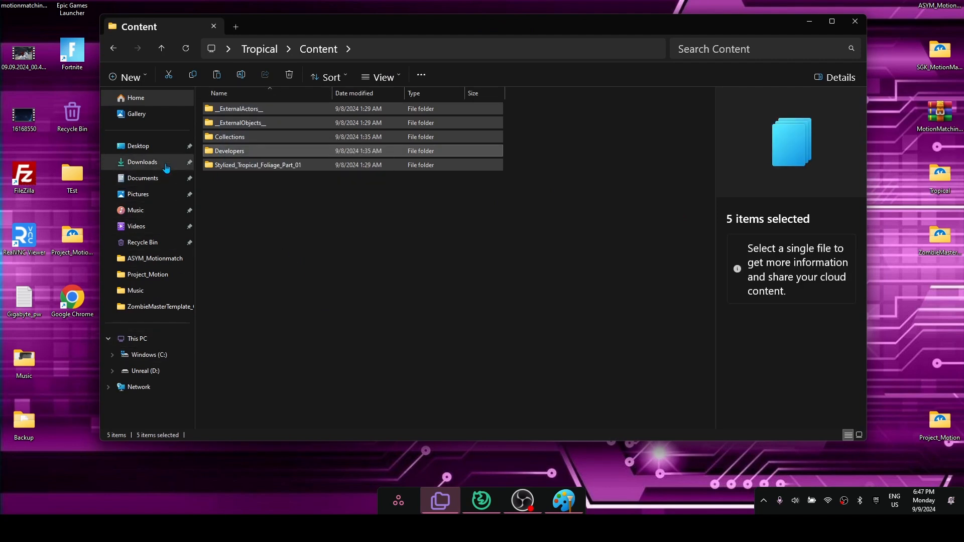
# Paste the copied folders into the Content folder of EasySurvivalRPGv5 under Documents > Unreal Projects
pyautogui.click(145, 180)
pyautogui.doubleClick(251, 150)
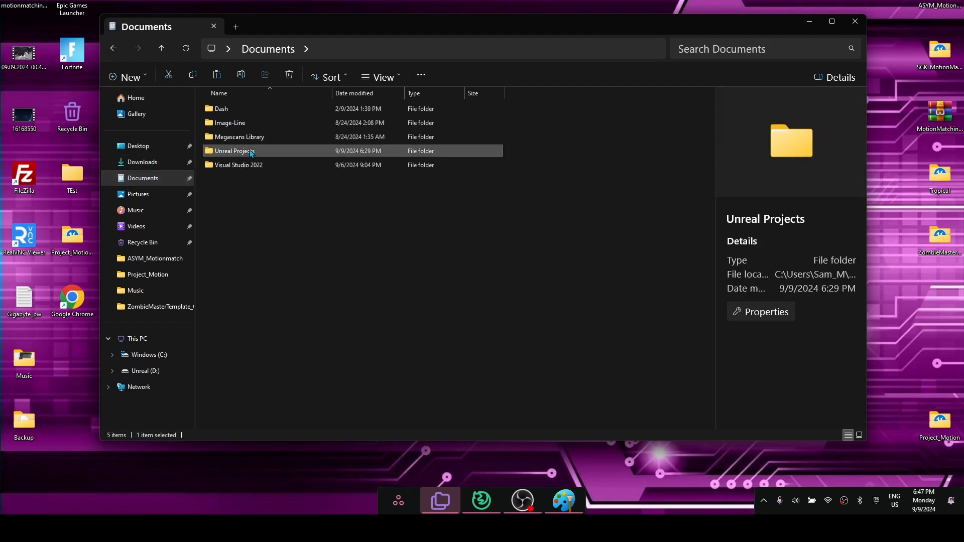
pyautogui.doubleClick(258, 109)
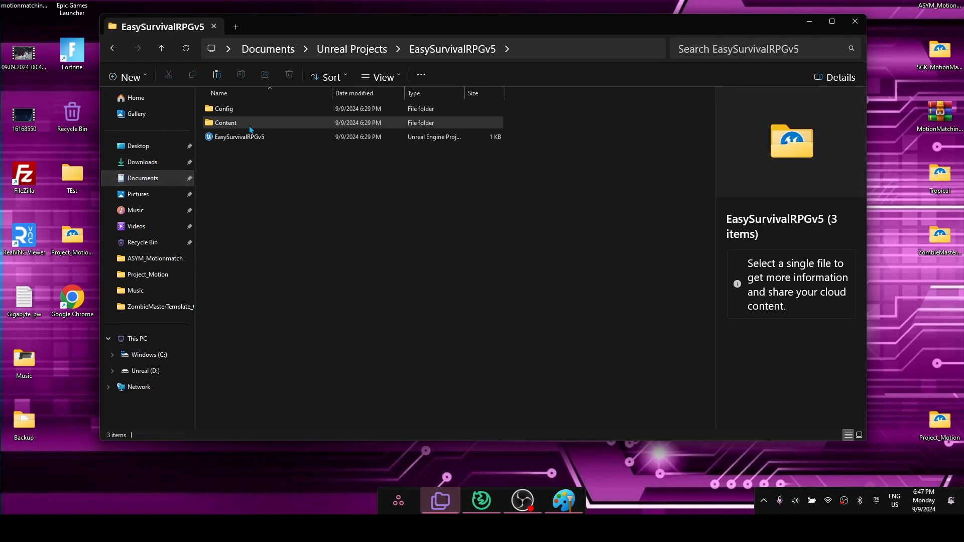
pyautogui.doubleClick(249, 123)
pyautogui.rightClick(290, 225)
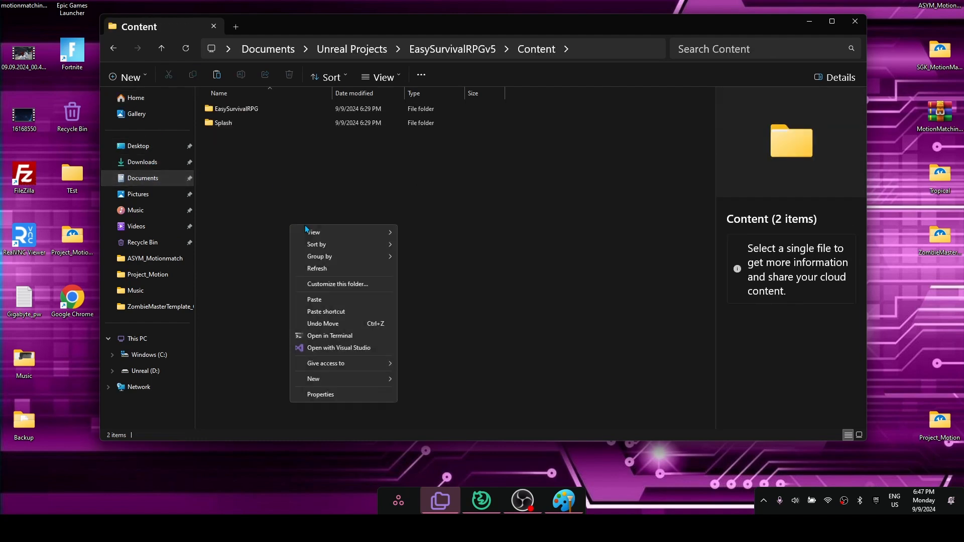
pyautogui.click(326, 298)
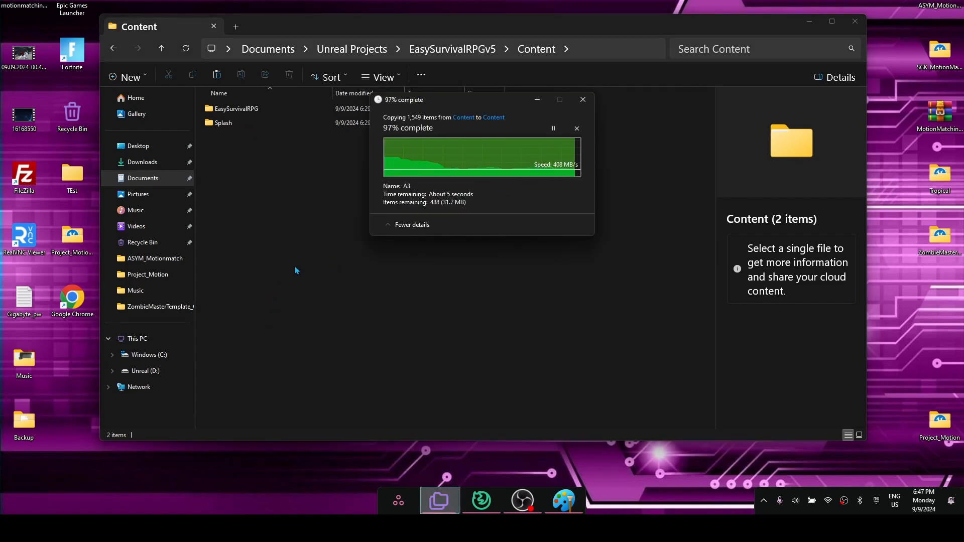
# Open the EasySurvivalRPGv5 project file from its project folder and minimize File Explorer
pyautogui.click(310, 212)
pyautogui.click(458, 50)
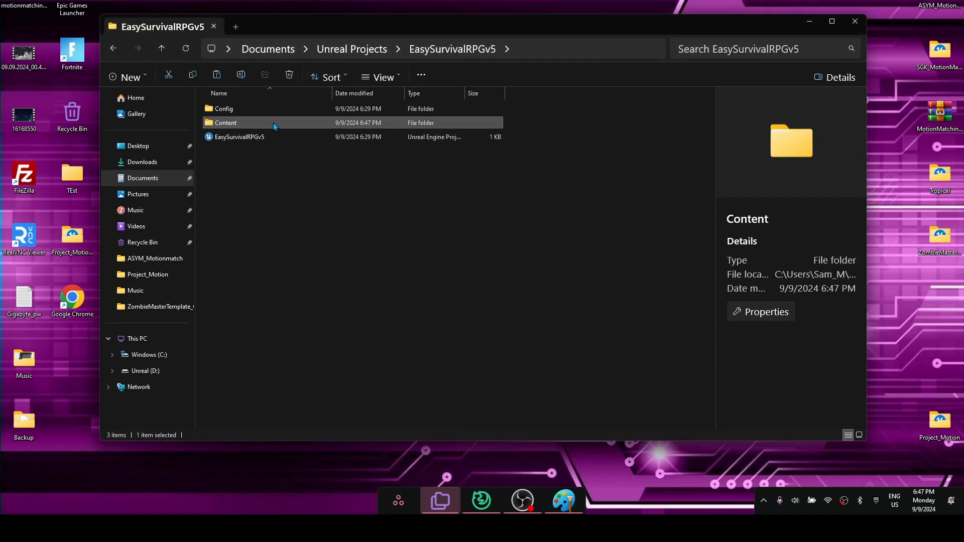
pyautogui.doubleClick(249, 141)
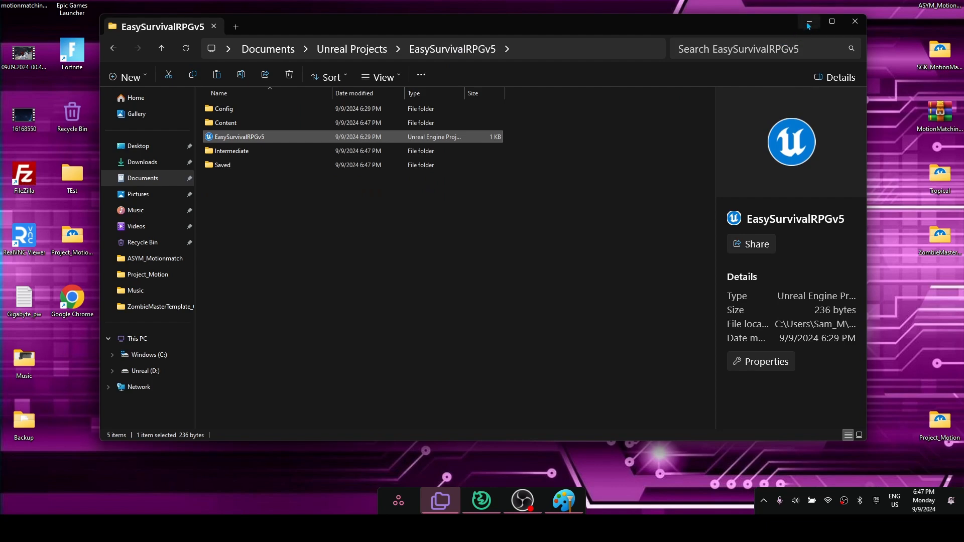
pyautogui.click(809, 21)
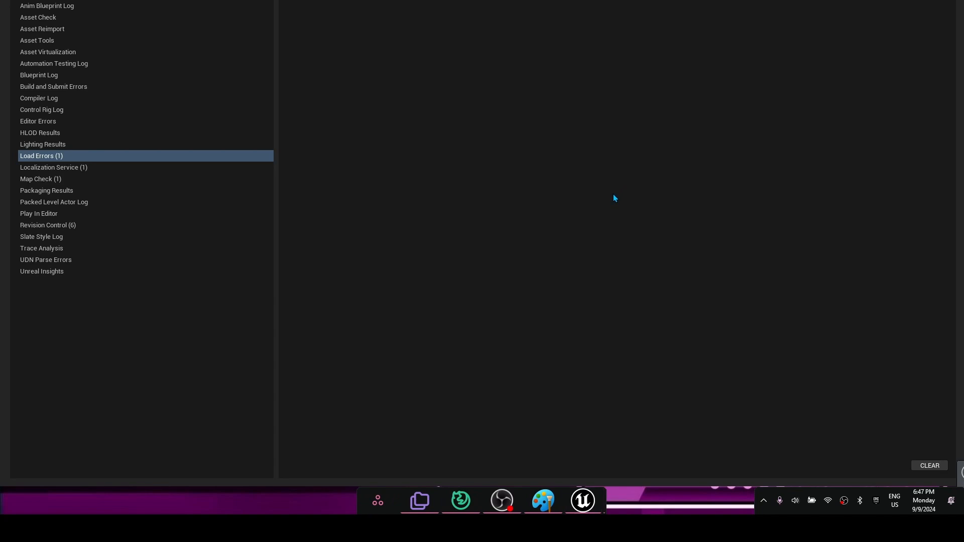
# Close the Message Log, dismiss the pop-up notification and look over the Demo_Menu level around the character
pyautogui.click(952, 1)
pyautogui.moveTo(346, 246); pyautogui.dragTo(281, 291, button='right')
pyautogui.click(926, 452)
pyautogui.moveTo(472, 271); pyautogui.dragTo(452, 327, button='right')
pyautogui.press('w')
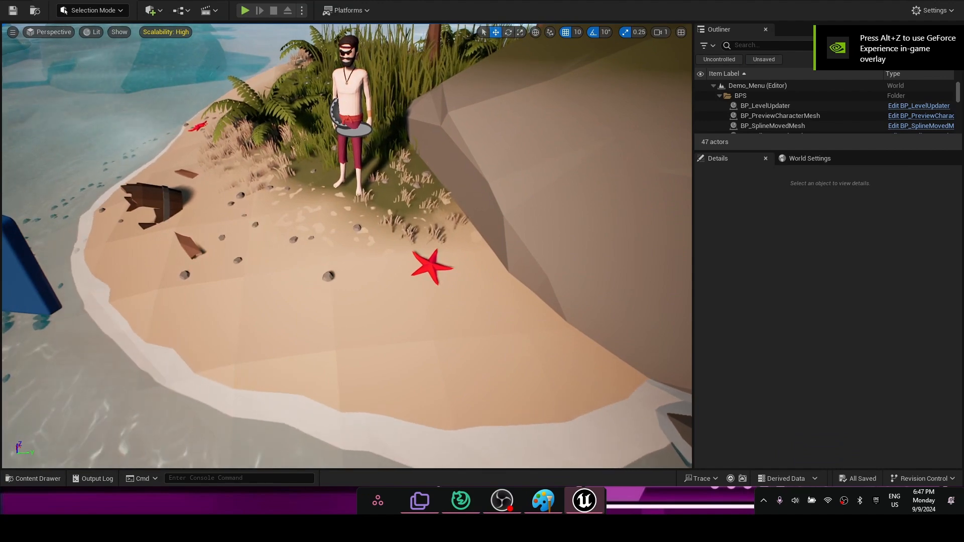
# Find the Water plugin by searching for "water" and enable it for the project
pyautogui.click(84, 1)
pyautogui.moveTo(60, 1)
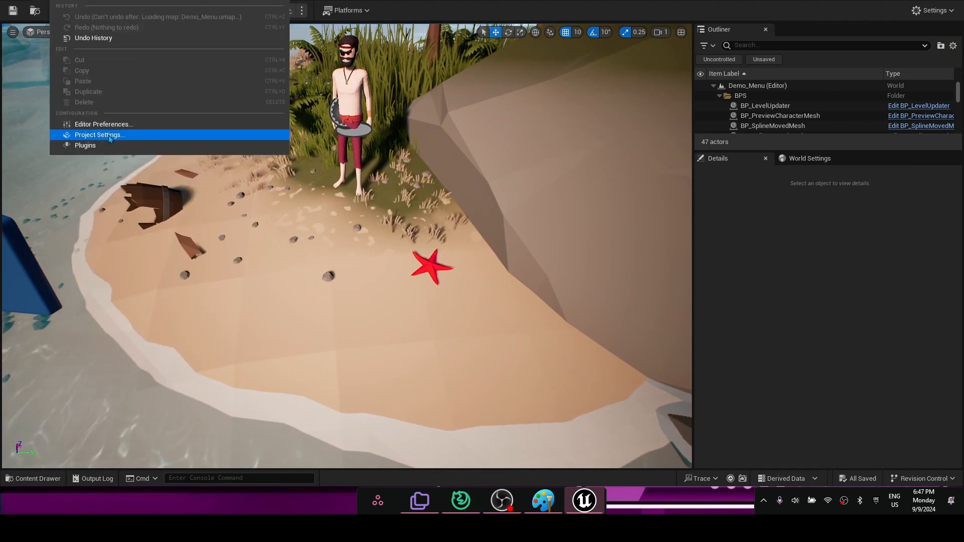
pyautogui.click(86, 145)
pyautogui.write('water')
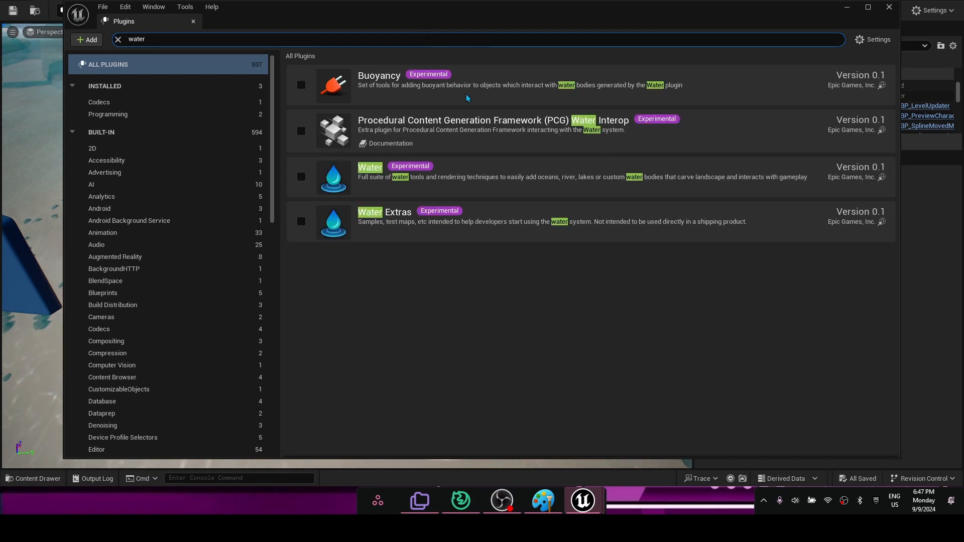
pyautogui.click(302, 177)
pyautogui.click(561, 257)
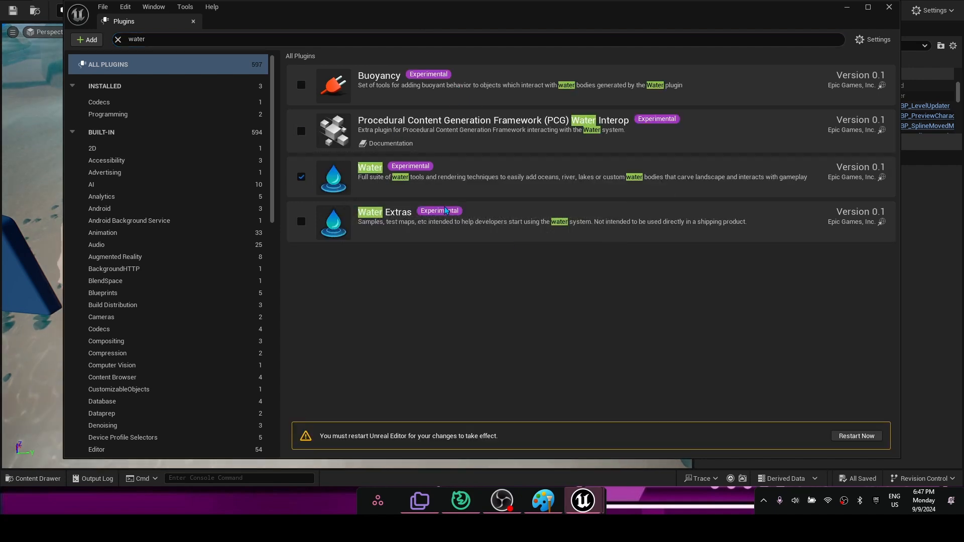
# Find the Landmass plugin by searching for "land", enable it and restart the editor
pyautogui.moveTo(170, 40); pyautogui.dragTo(80, 49)
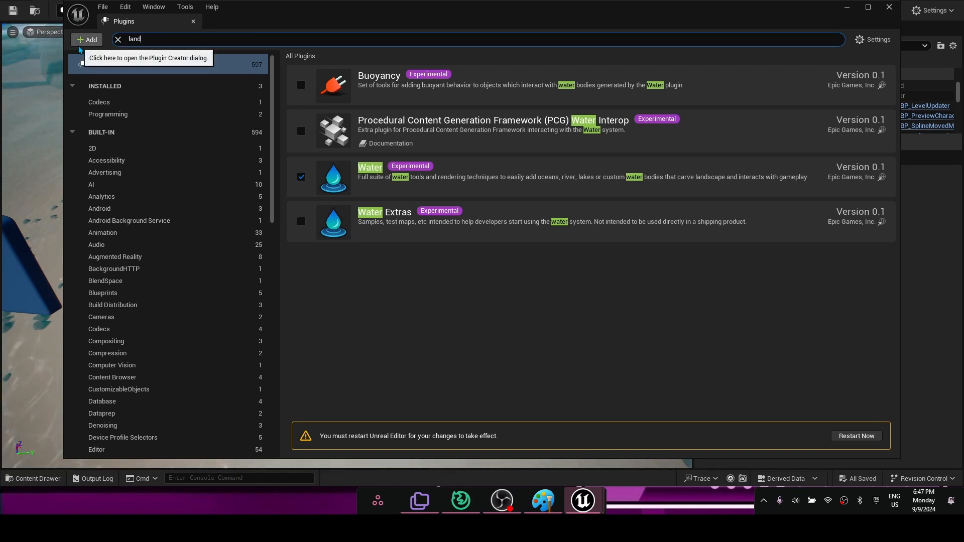
pyautogui.click(301, 85)
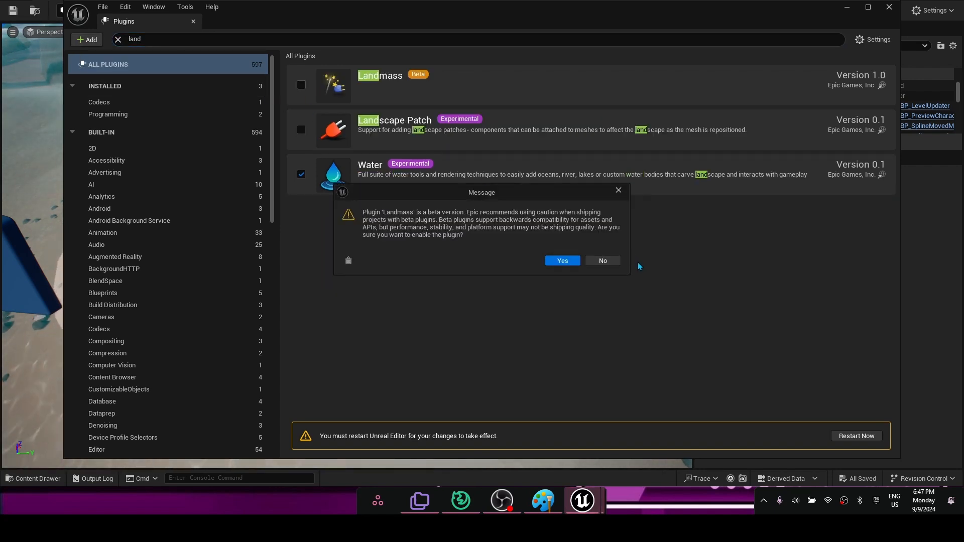
pyautogui.click(562, 262)
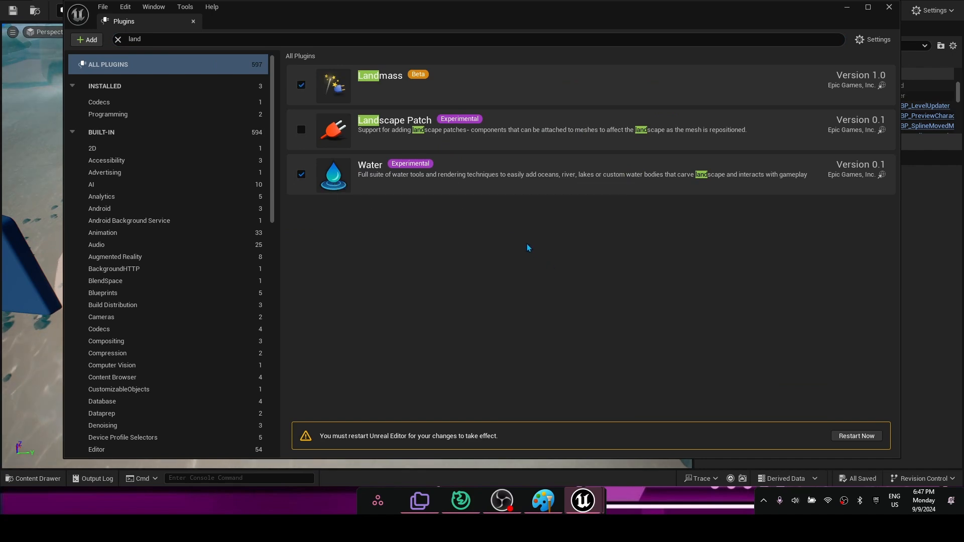
pyautogui.click(863, 439)
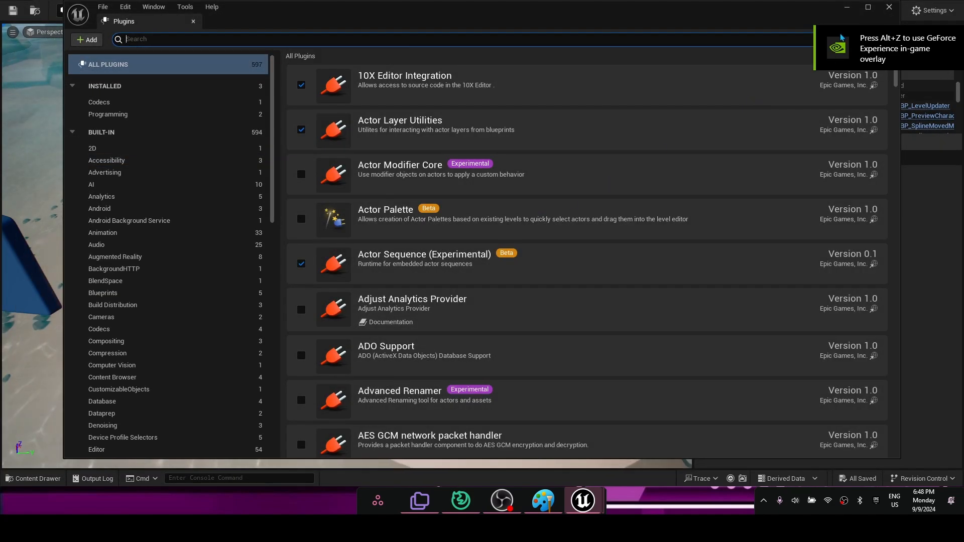
# Close the Plugins window and open the Stylized_Tropical_Foliage_Part_01 folder in the project's content
pyautogui.click(889, 7)
pyautogui.moveTo(532, 201); pyautogui.dragTo(553, 170, button='right')
pyautogui.press('w')
pyautogui.press('s')
pyautogui.hotkey('ctrl', 'space')
pyautogui.click(319, 399)
pyautogui.doubleClick(275, 384)
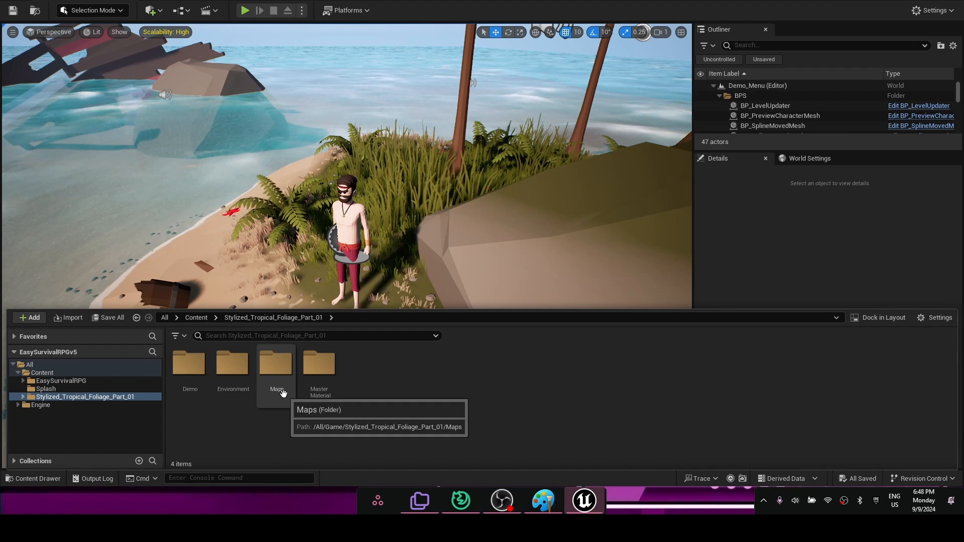
# Open the Demo level from the Maps folder and look over its island and foliage
pyautogui.doubleClick(276, 386)
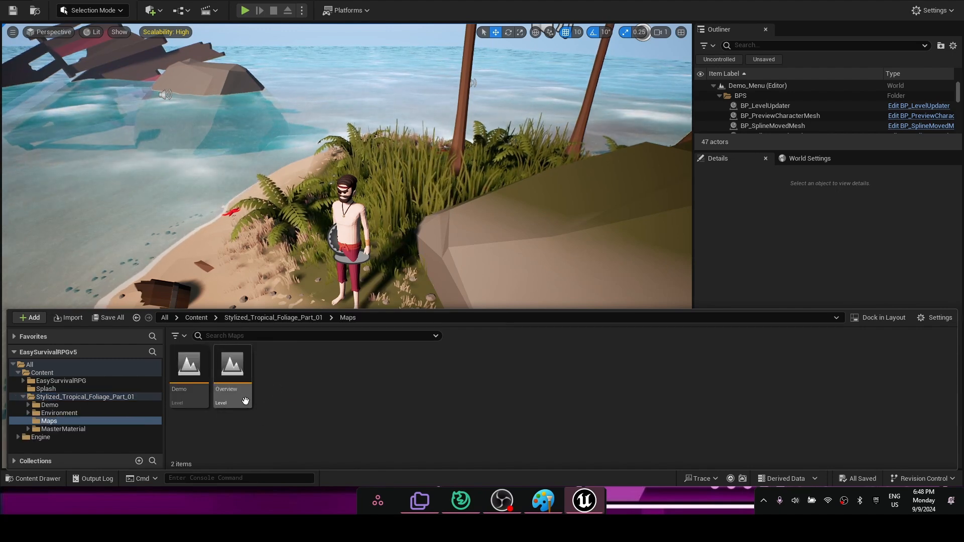
pyautogui.click(177, 372)
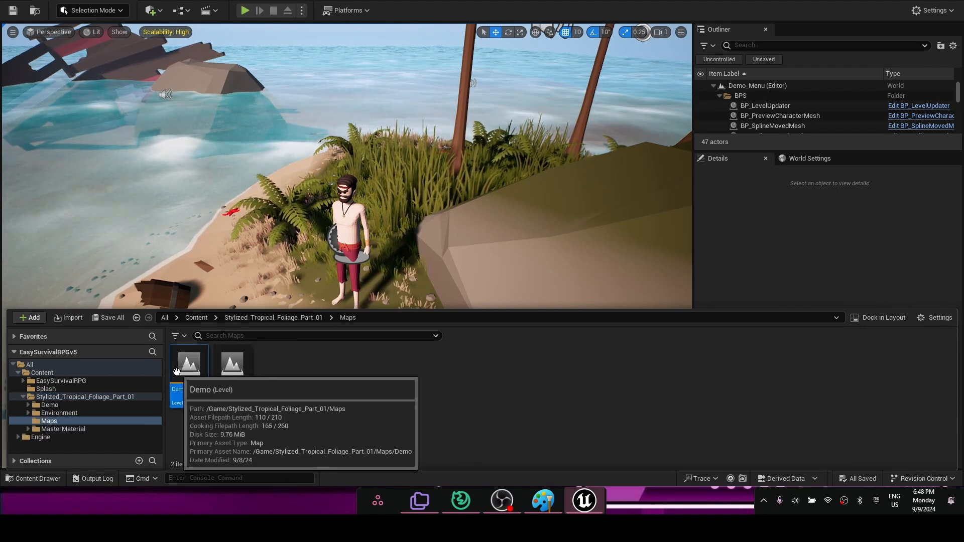
pyautogui.doubleClick(177, 372)
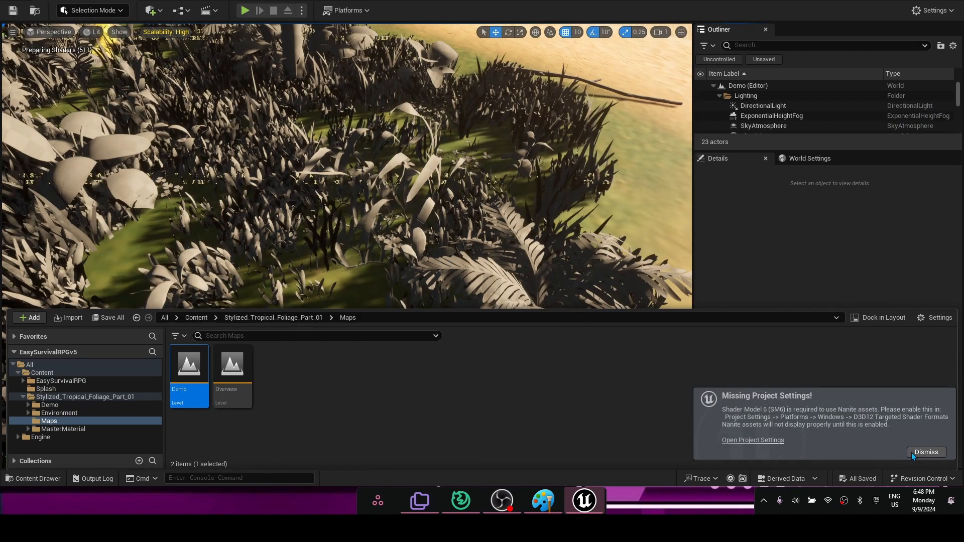
pyautogui.press('s')
pyautogui.moveTo(590, 270)
pyautogui.mouseDown(button='right')
pyautogui.moveTo(597, 262)
pyautogui.moveTo(557, 231)
pyautogui.moveTo(559, 273)
pyautogui.mouseUp(button='right')
pyautogui.press('w')
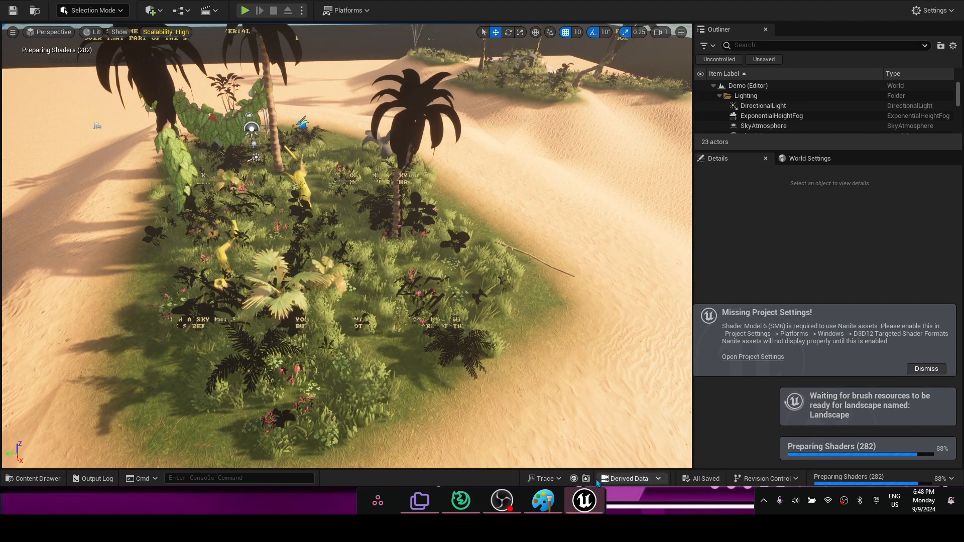
# In Project Settings, enable SM6 under D3D12 Targeted Shader Formats for the Windows platform
pyautogui.click(501, 501)
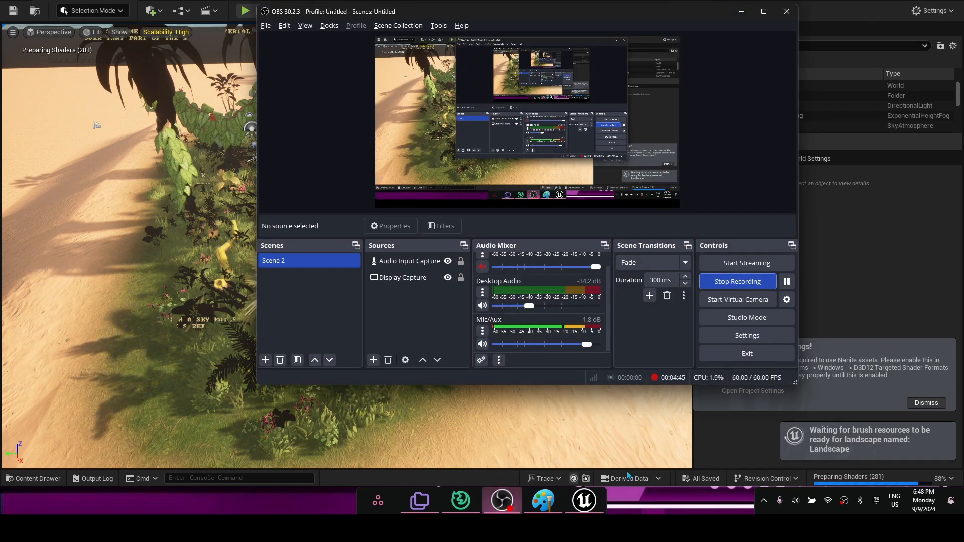
pyautogui.click(59, 1)
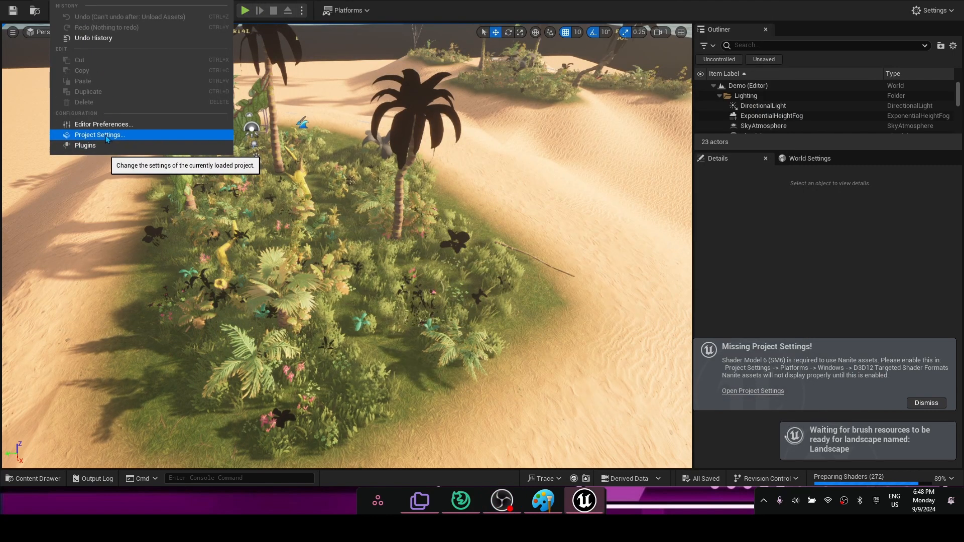
pyautogui.click(107, 135)
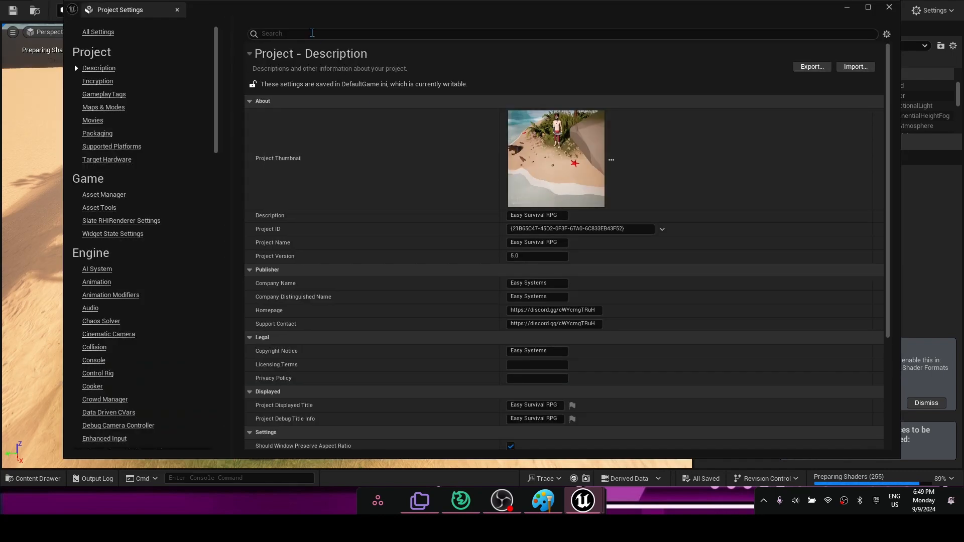
pyautogui.write('sm6')
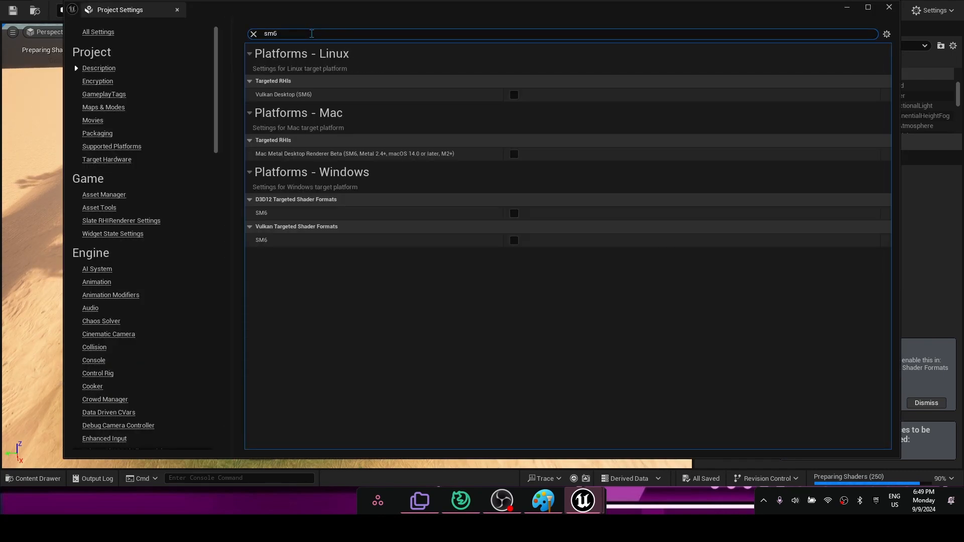
pyautogui.click(514, 213)
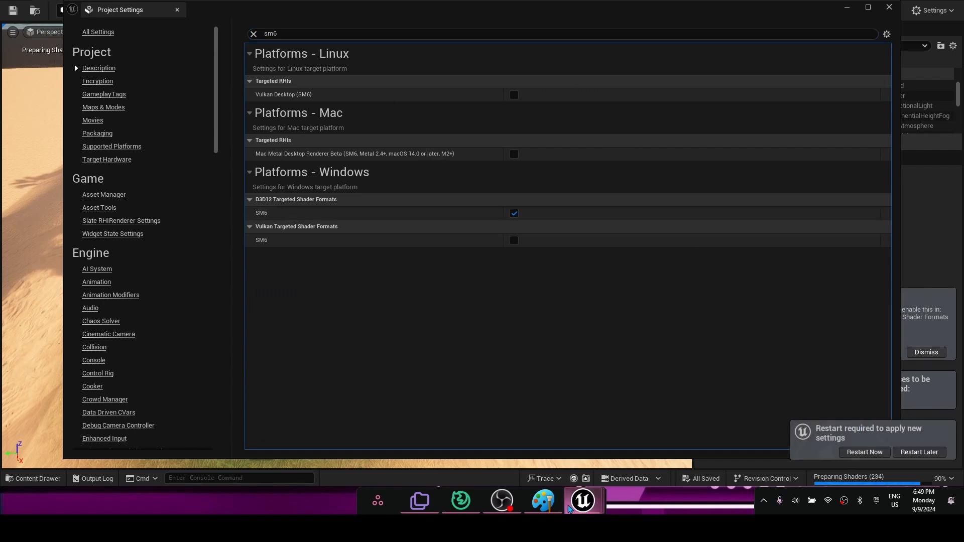
pyautogui.click(504, 501)
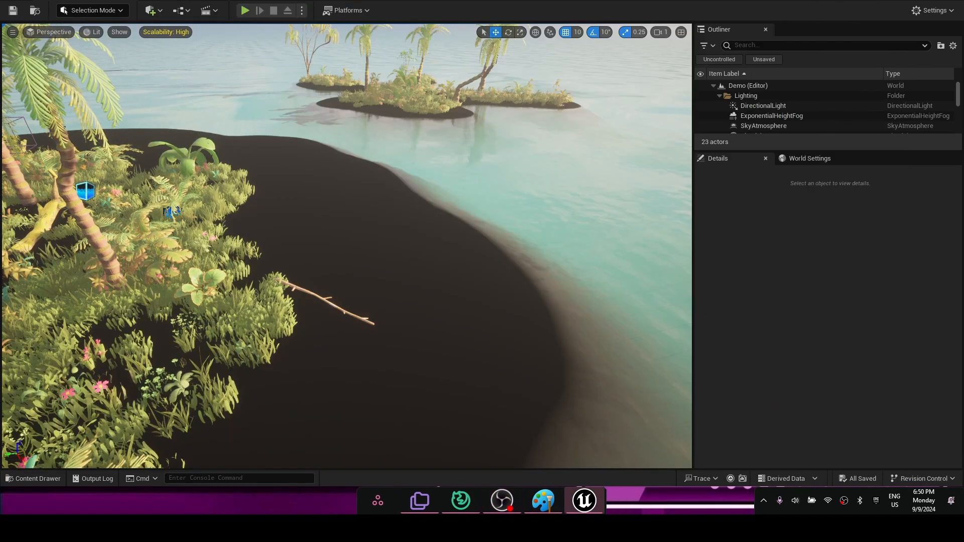
# Select the Landscape actor in the Demo level and rebuild its Nanite data
pyautogui.click(563, 210)
pyautogui.moveTo(563, 211); pyautogui.dragTo(419, 199, button='right')
pyautogui.moveTo(562, 250); pyautogui.dragTo(452, 297, button='right')
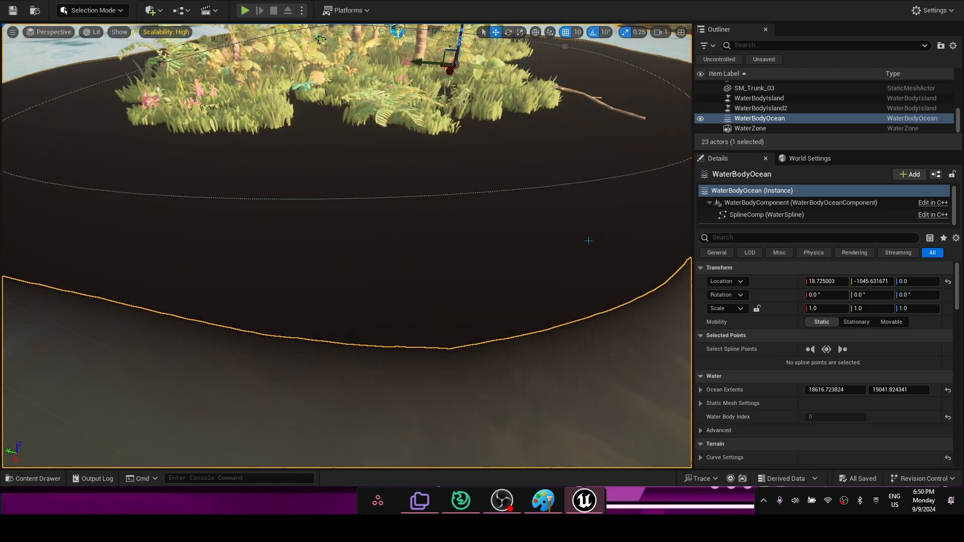
pyautogui.moveTo(613, 204); pyautogui.dragTo(600, 202, button='right')
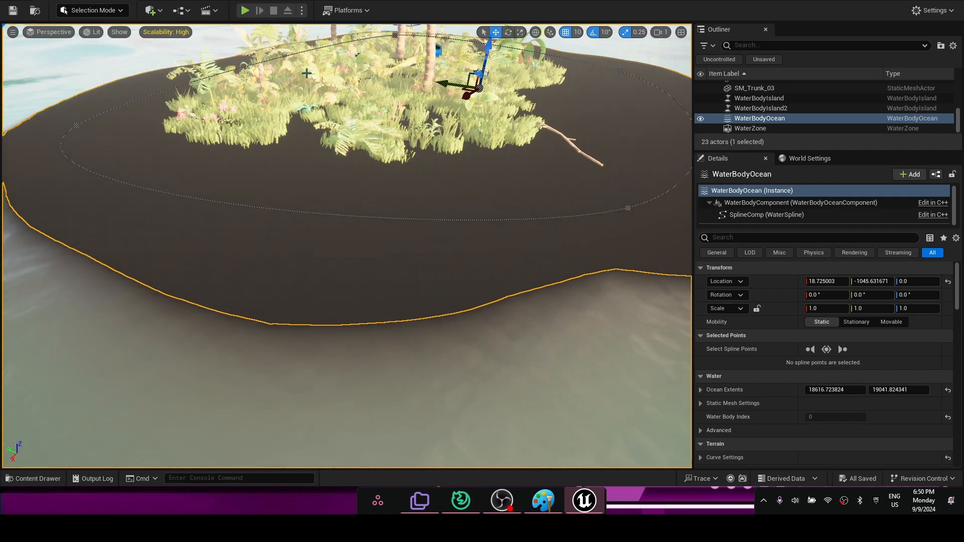
pyautogui.click(605, 202)
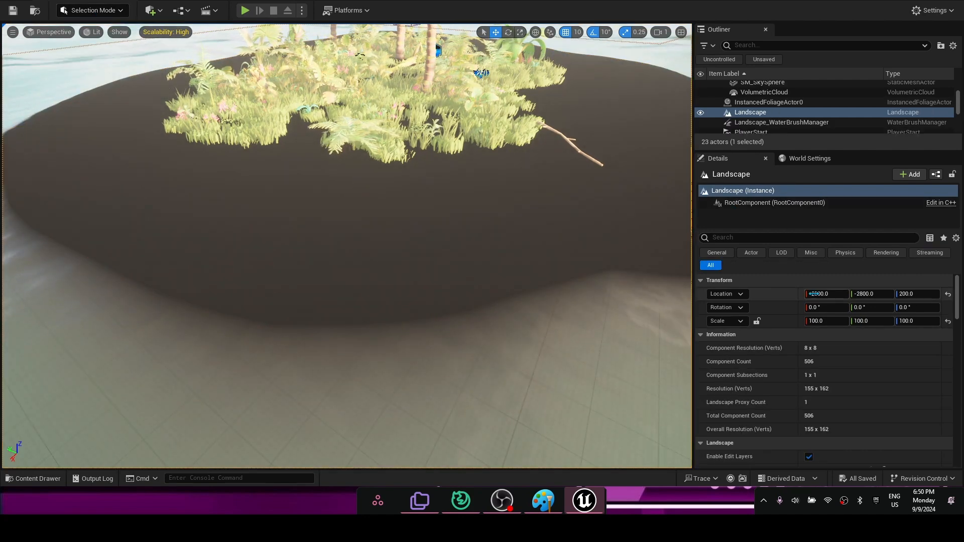
pyautogui.scroll(-10, 883, 349)
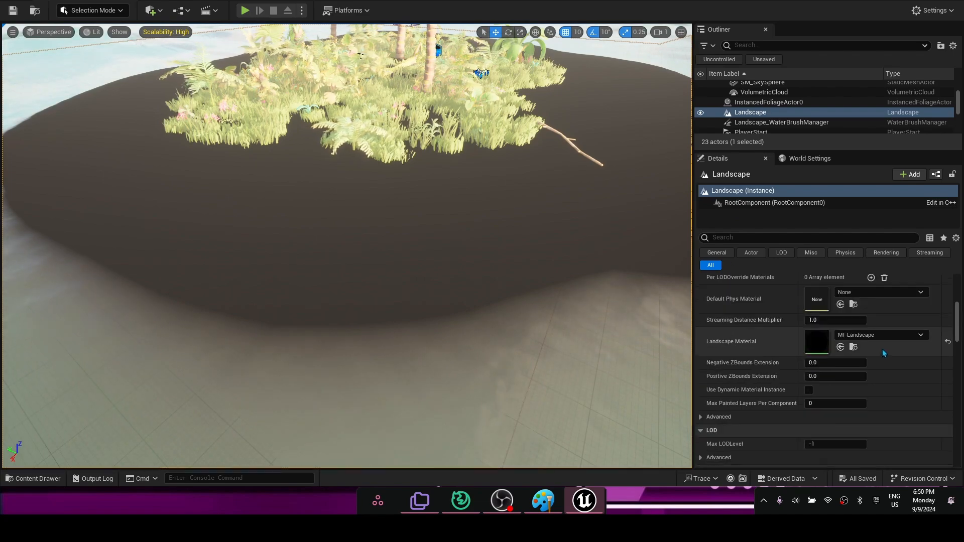
pyautogui.click(863, 325)
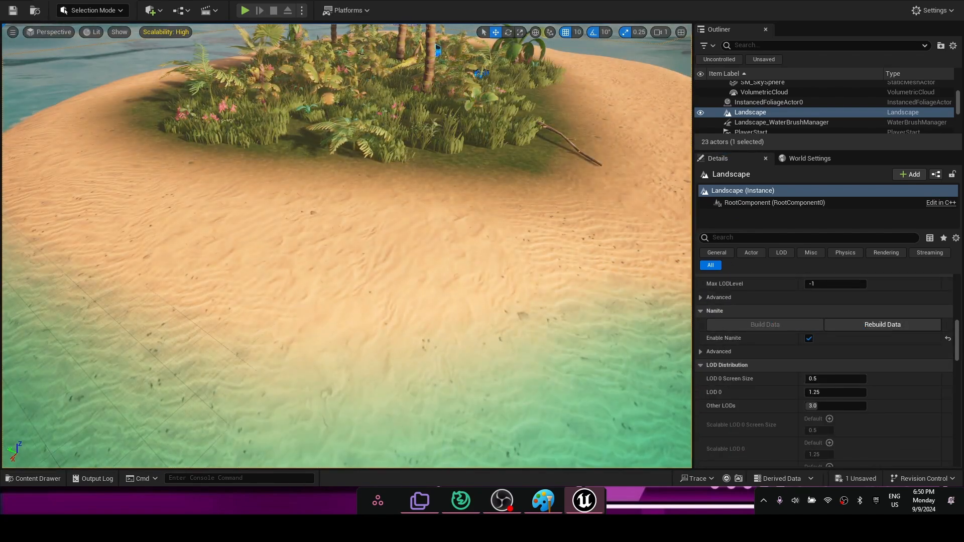
# Look over the island's sand up close and save the modified Demo map
pyautogui.moveTo(622, 271); pyautogui.dragTo(622, 241, button='right')
pyautogui.press('w')
pyautogui.moveTo(370, 275); pyautogui.dragTo(370, 301, button='right')
pyautogui.hotkey('ctrl', 'space')
pyautogui.click(109, 317)
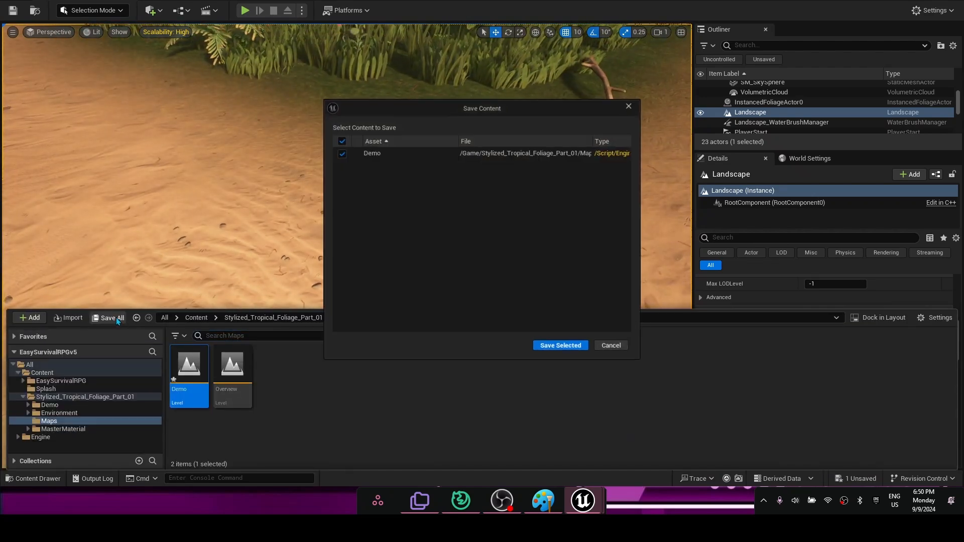
pyautogui.click(553, 349)
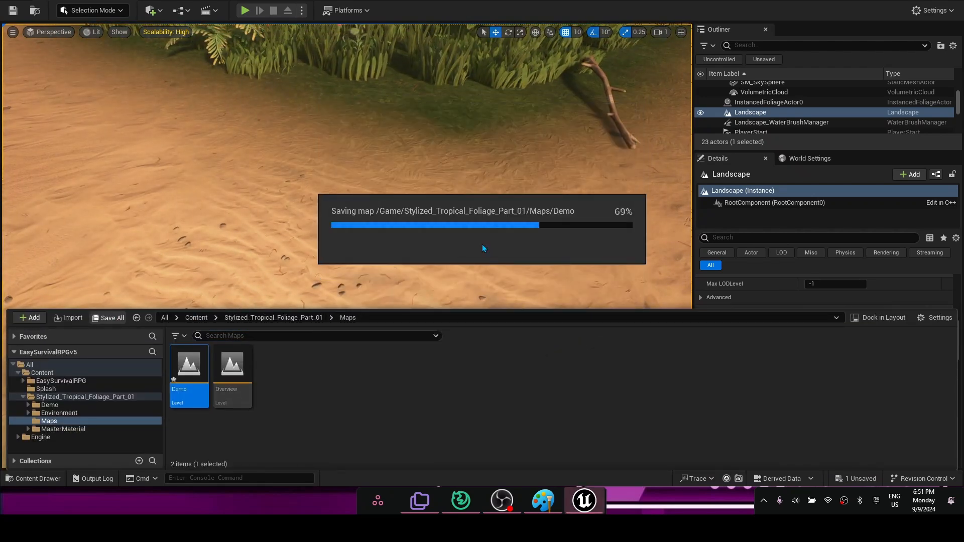
# Set the Demo level's GameMode Override to BP_GameMode_Game in World Settings
pyautogui.moveTo(461, 230); pyautogui.dragTo(460, 206, button='right')
pyautogui.press('w')
pyautogui.moveTo(516, 181); pyautogui.dragTo(532, 214, button='right')
pyautogui.press('s')
pyautogui.click(823, 163)
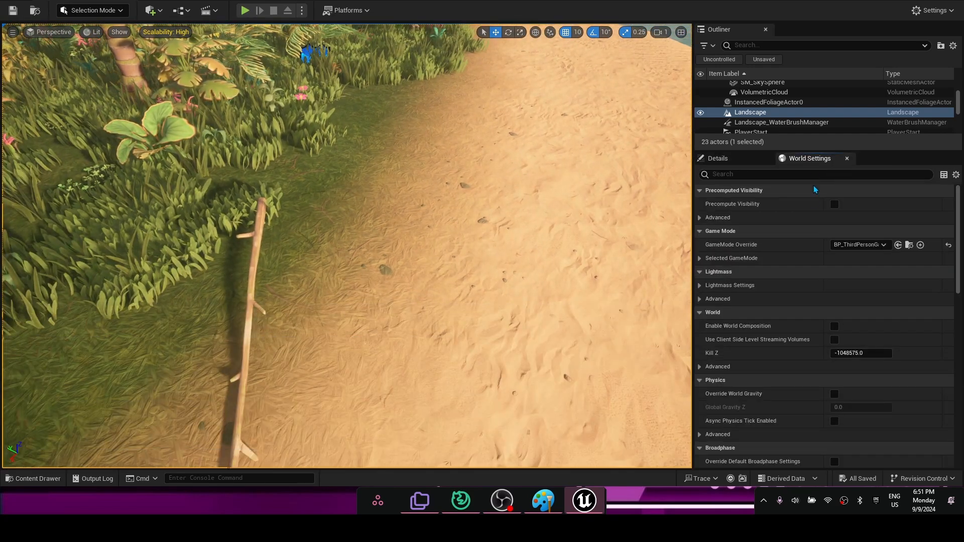
pyautogui.click(860, 245)
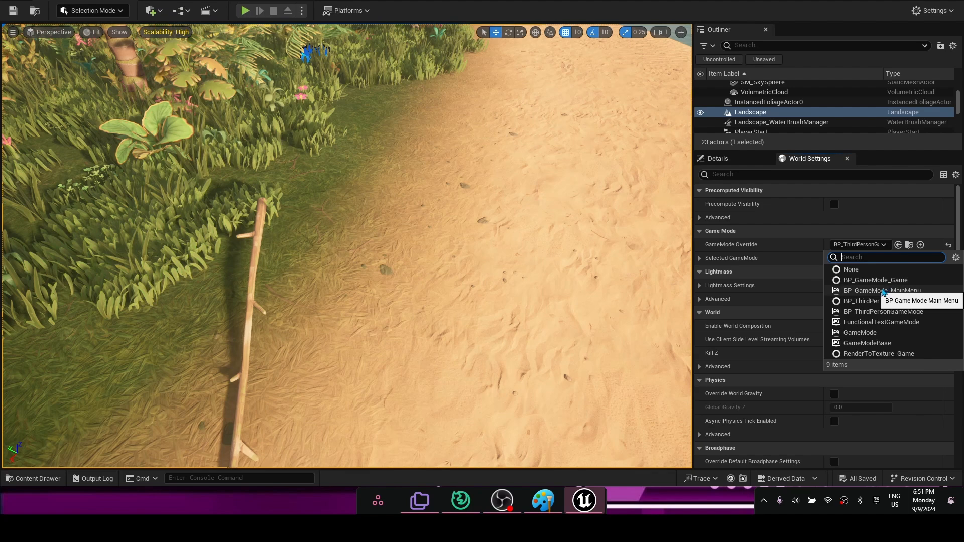
pyautogui.click(873, 280)
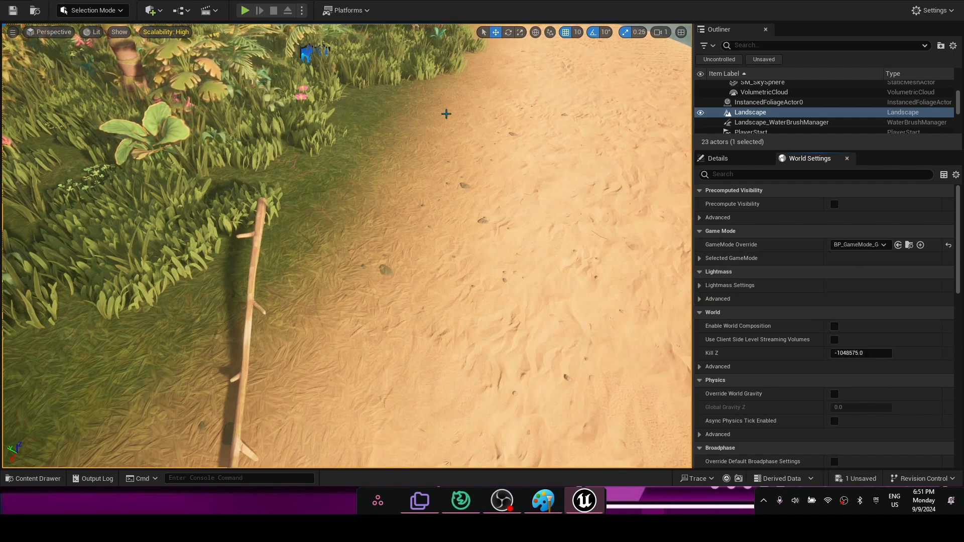
# Play the Demo level in the viewport and run the survivor character through the island's foliage
pyautogui.click(85, 0)
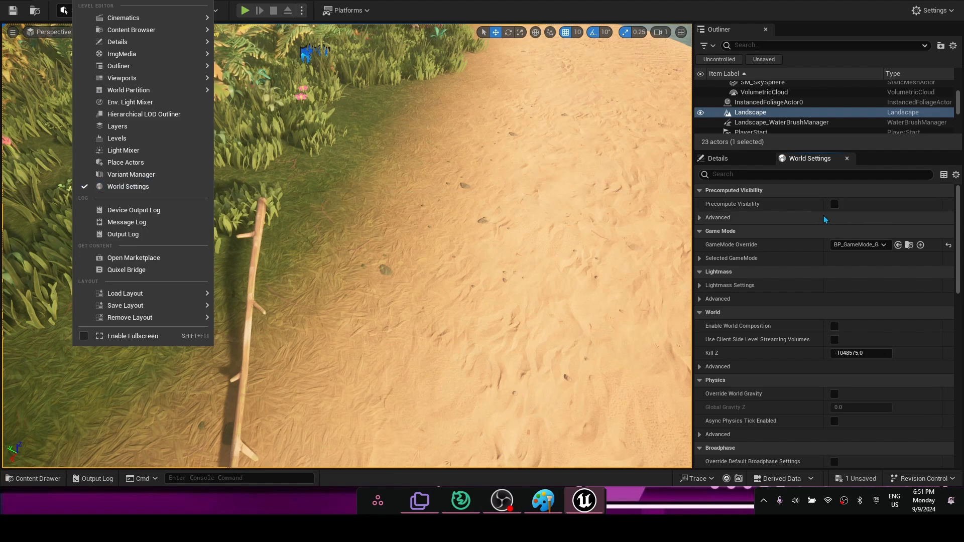
pyautogui.moveTo(525, 209); pyautogui.dragTo(520, 165, button='right')
pyautogui.press('w')
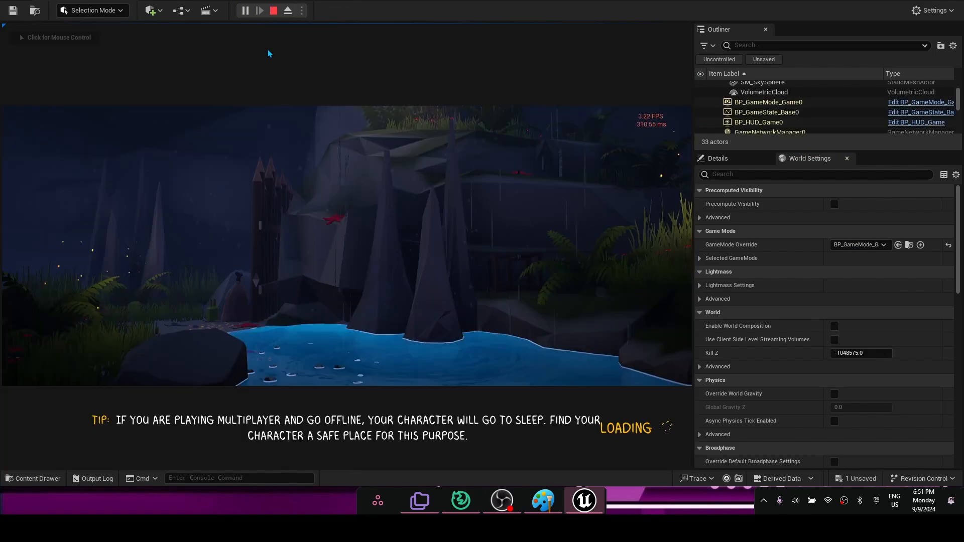
pyautogui.click(332, 118)
pyautogui.press('w')
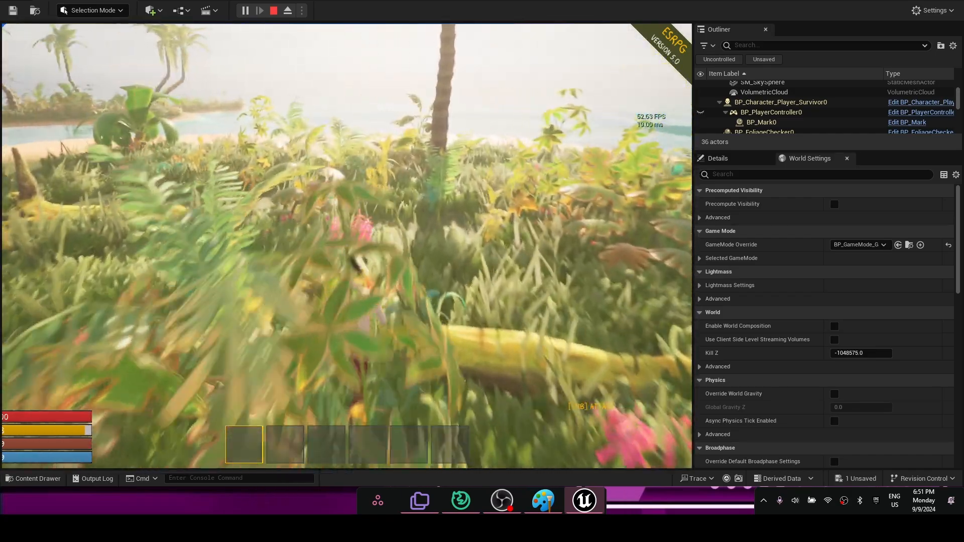
# Make the survivor character jump among the island's plants and end the play session
pyautogui.press('space')
pyautogui.press('space')
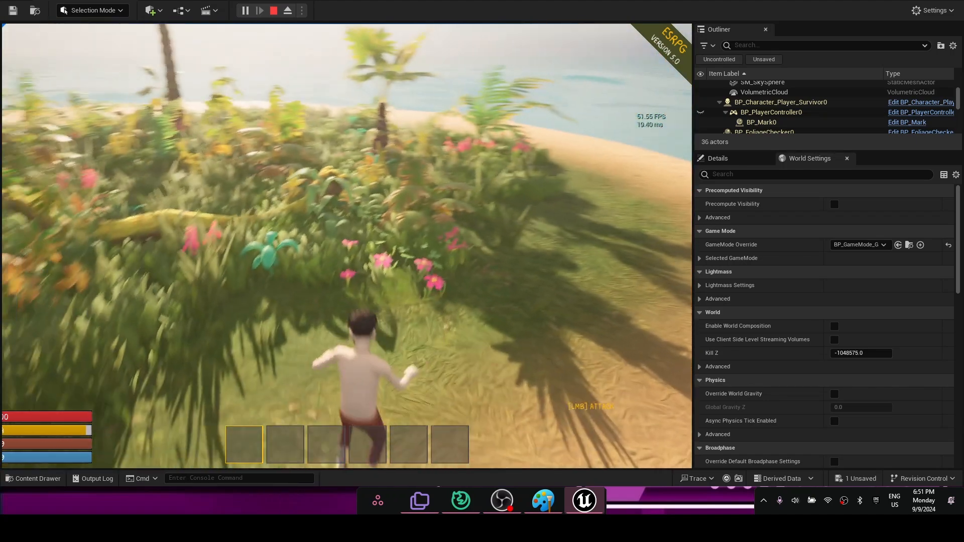
pyautogui.press('Escape')
# Open the BP_ThirdPersonCharacter blueprint from the Stylized_Tropical_Foliage_Part_01 pack's Demo/ThirdPerson/Blueprints folder
pyautogui.hotkey('ctrl', 'space')
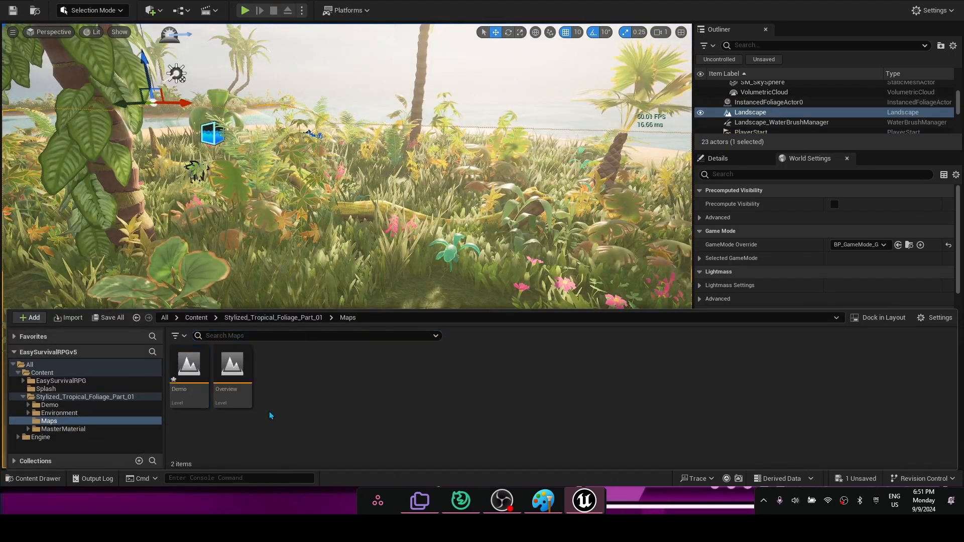
pyautogui.click(196, 318)
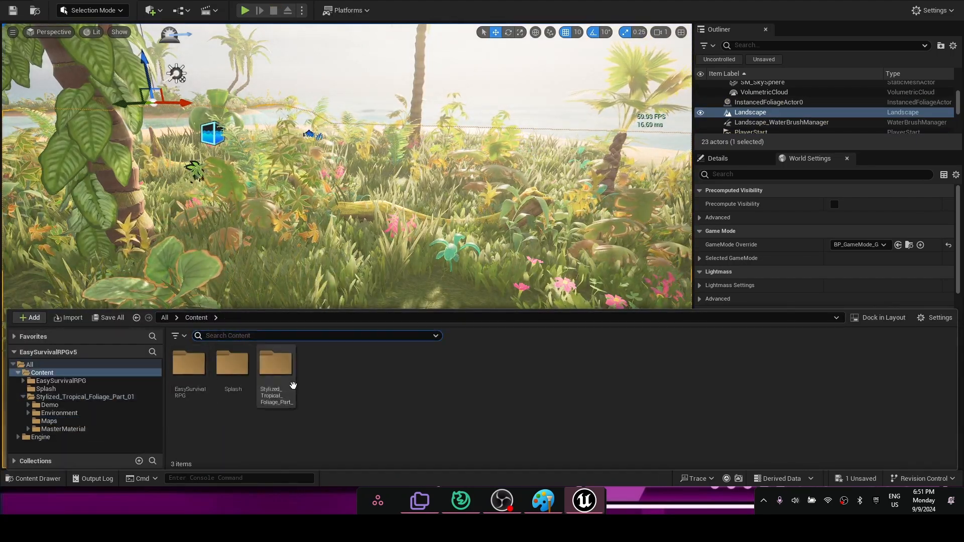
pyautogui.doubleClick(289, 387)
pyautogui.doubleClick(194, 382)
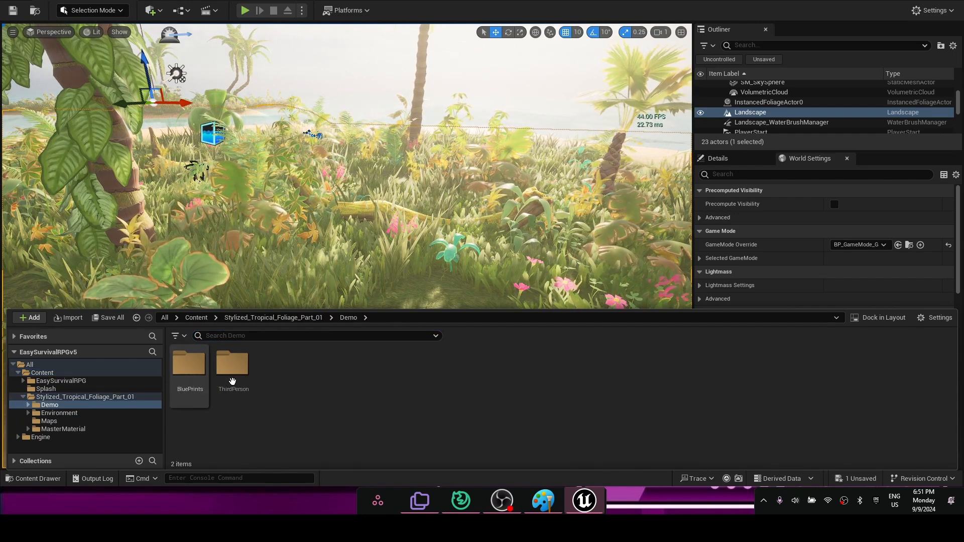
pyautogui.doubleClick(232, 362)
pyautogui.click(200, 380)
pyautogui.doubleClick(200, 380)
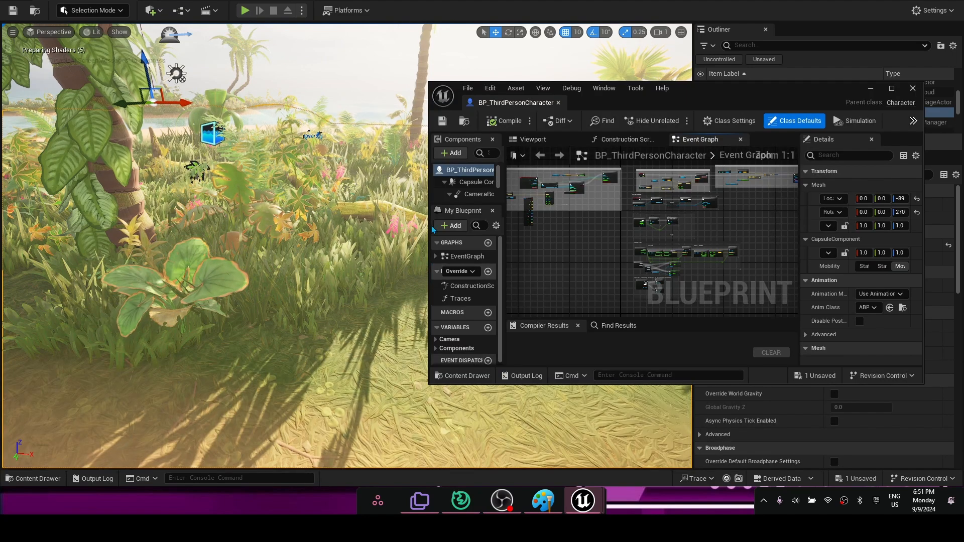
# Copy the commented node group containing Cast To InstancedStaticMeshComponent and Draw Debug Sphere from BP_ThirdPersonCharacter's Event Graph
pyautogui.scroll(3, 533, 224)
pyautogui.scroll(2, 533, 224)
pyautogui.scroll(-7, 533, 225)
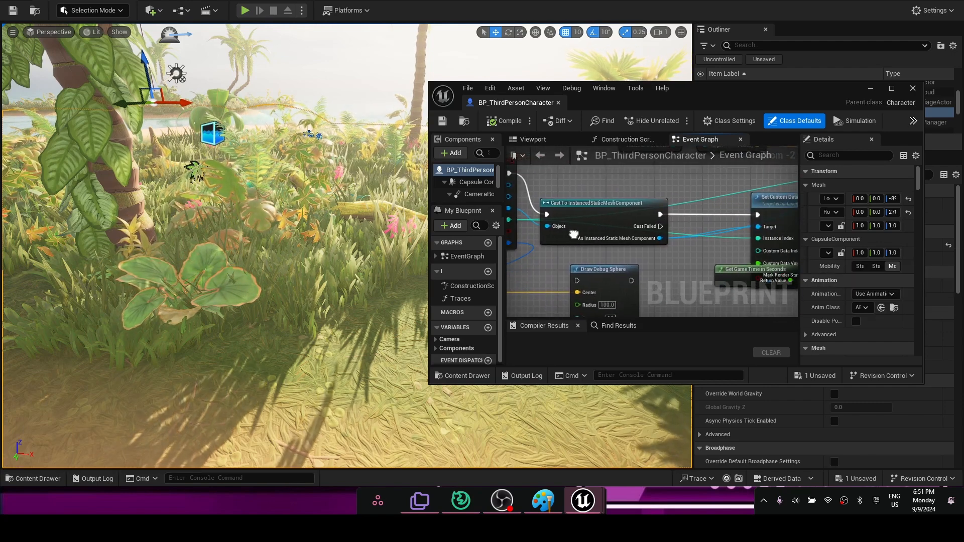
pyautogui.scroll(6, 541, 236)
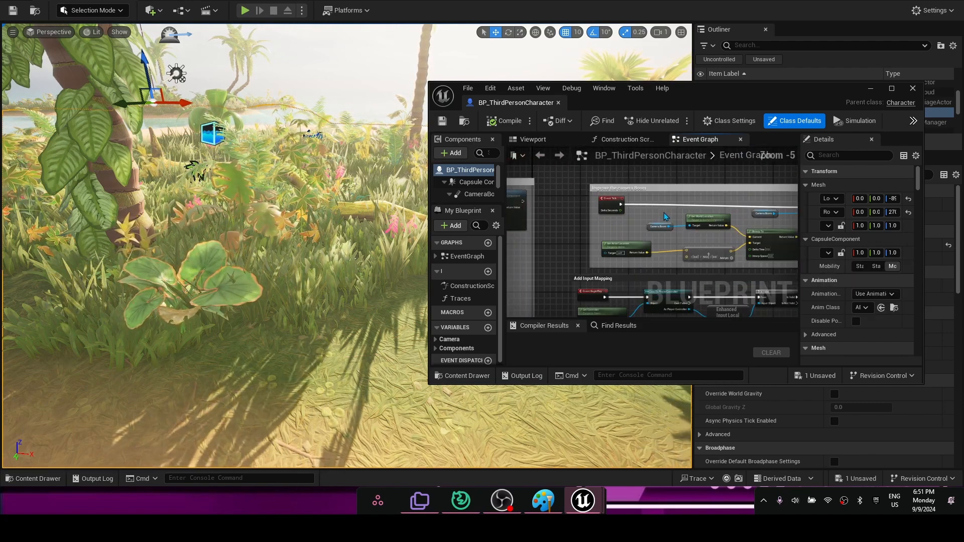
pyautogui.scroll(-3, 552, 236)
pyautogui.scroll(5, 635, 243)
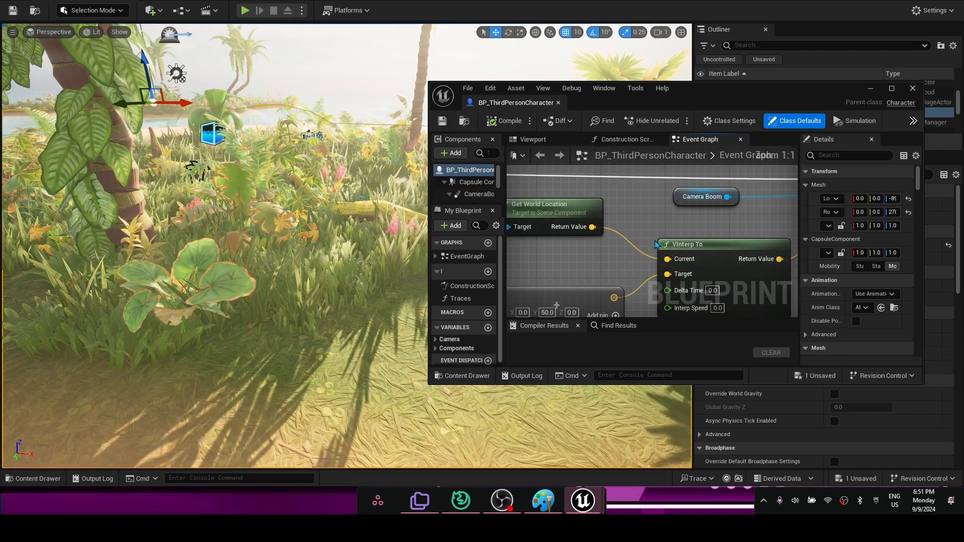
pyautogui.scroll(-3, 635, 243)
pyautogui.moveTo(635, 243); pyautogui.dragTo(547, 170, button='right')
pyautogui.scroll(-5, 621, 233)
pyautogui.scroll(4, 613, 226)
pyautogui.scroll(-3, 613, 226)
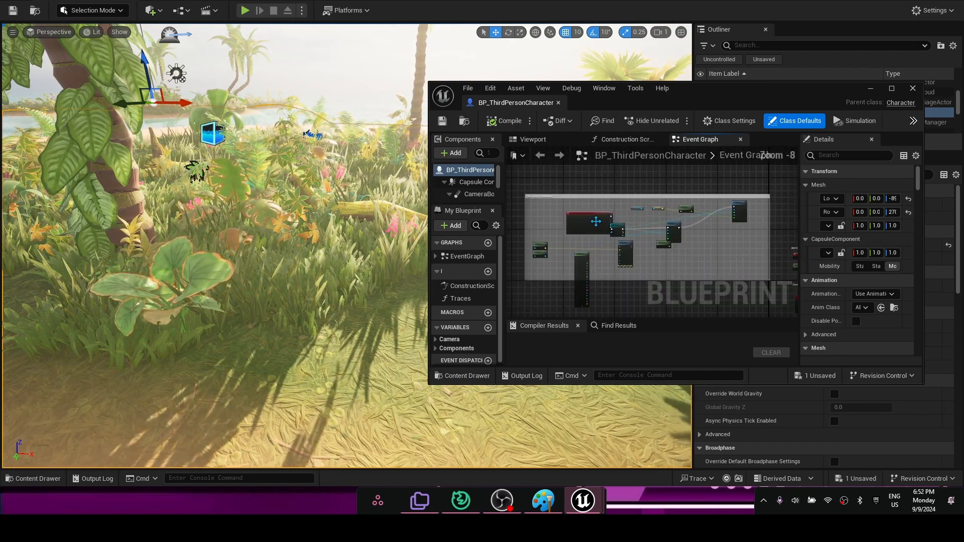
pyautogui.moveTo(513, 186); pyautogui.dragTo(784, 251)
pyautogui.press('c')
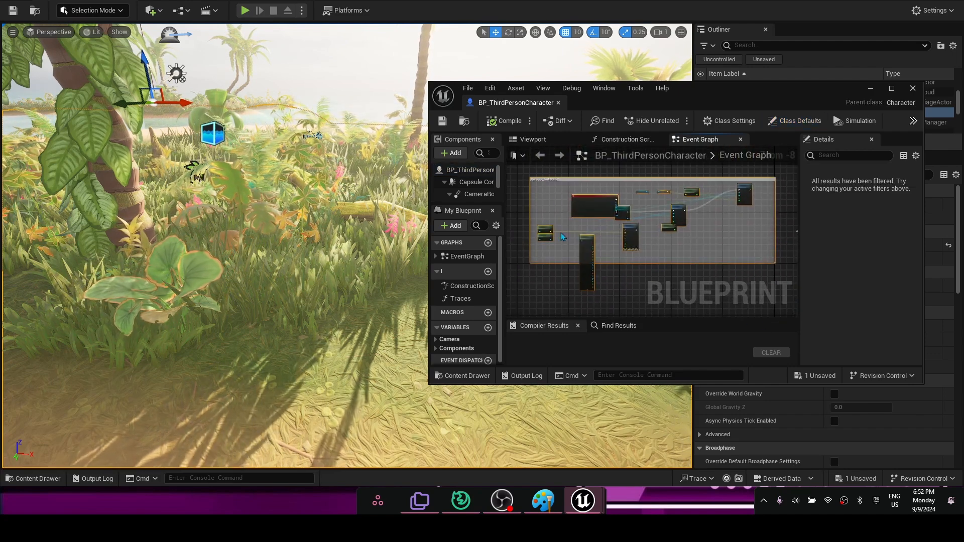
# Search the project's Content folder for "bp character player" and open the base BP_Character_Player blueprint
pyautogui.hotkey('ctrl', 'space')
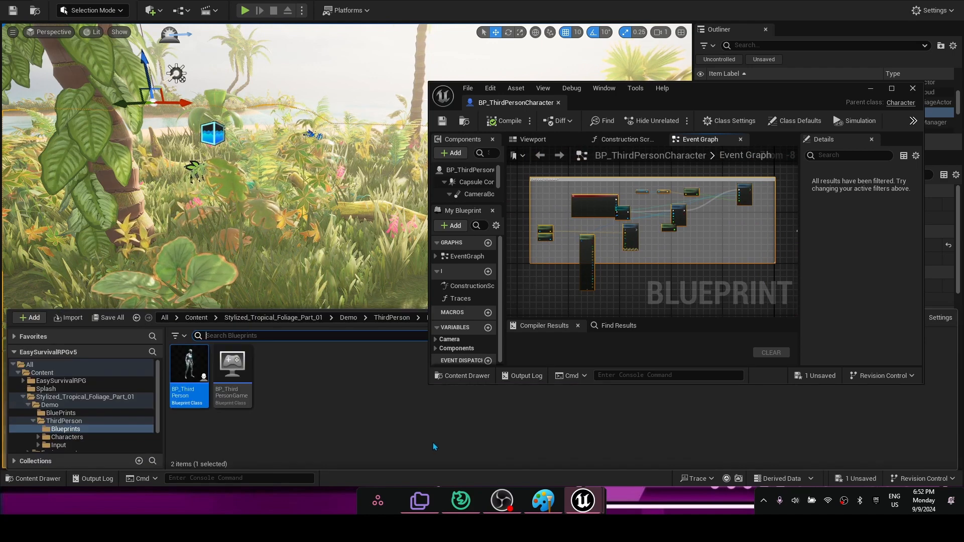
pyautogui.click(201, 319)
pyautogui.click(221, 335)
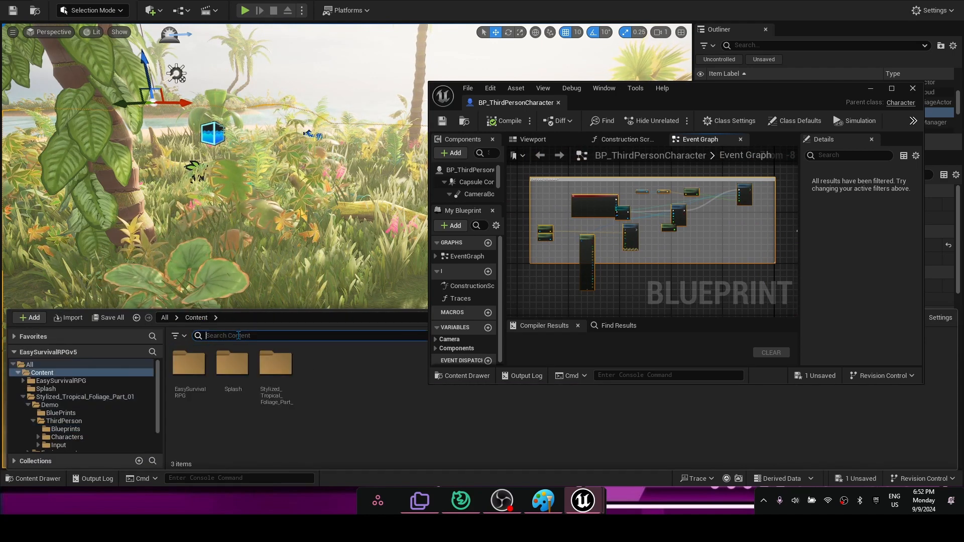
pyautogui.write('b')
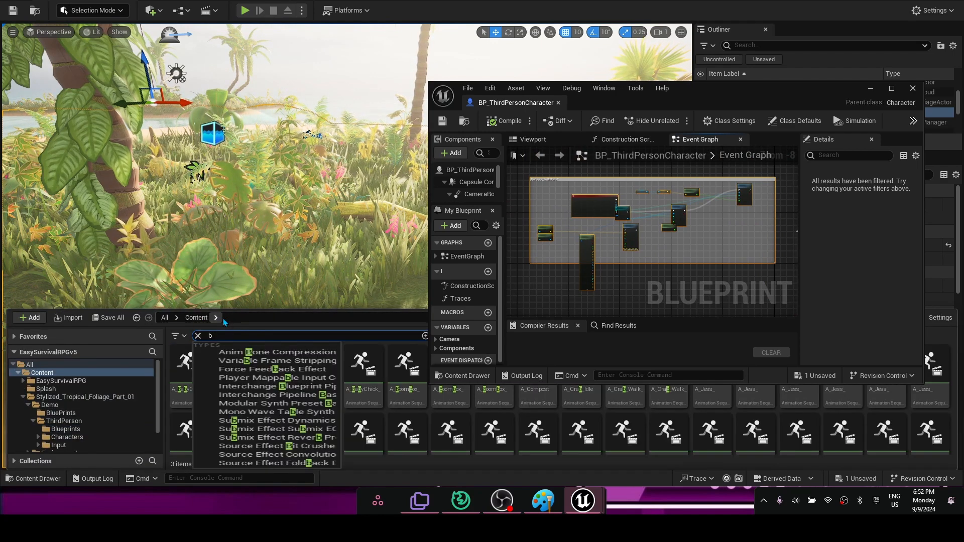
pyautogui.write('p character player')
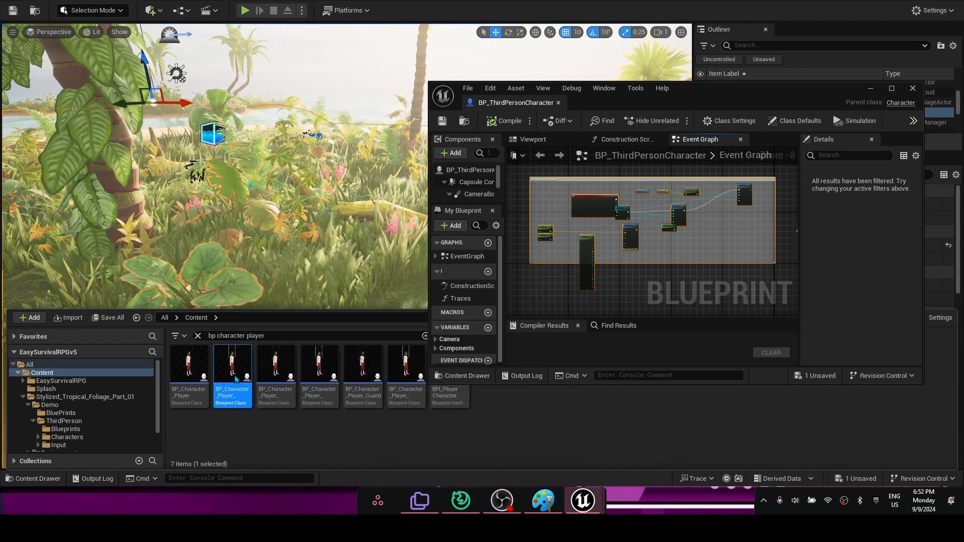
pyautogui.doubleClick(232, 367)
pyautogui.hotkey('ctrl', 'space')
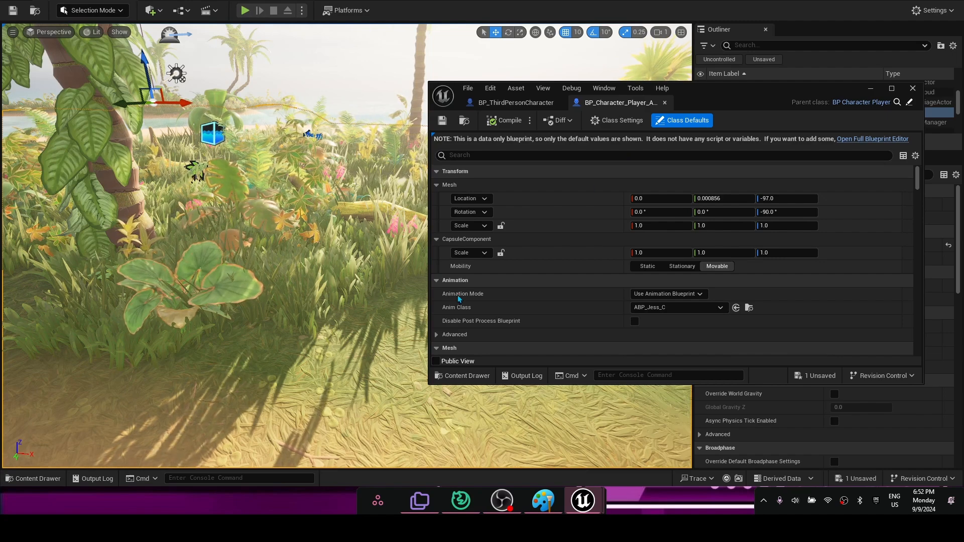
pyautogui.click(548, 326)
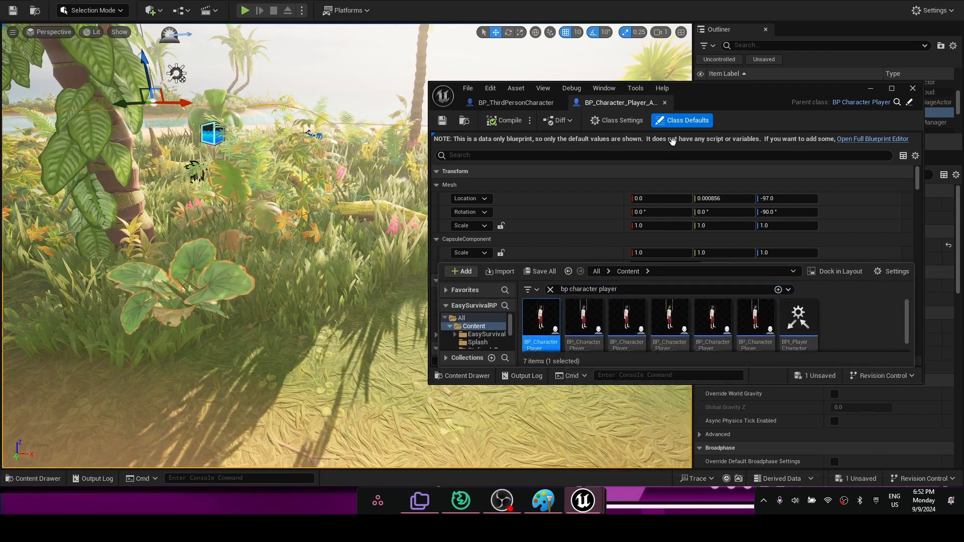
pyautogui.press('Return')
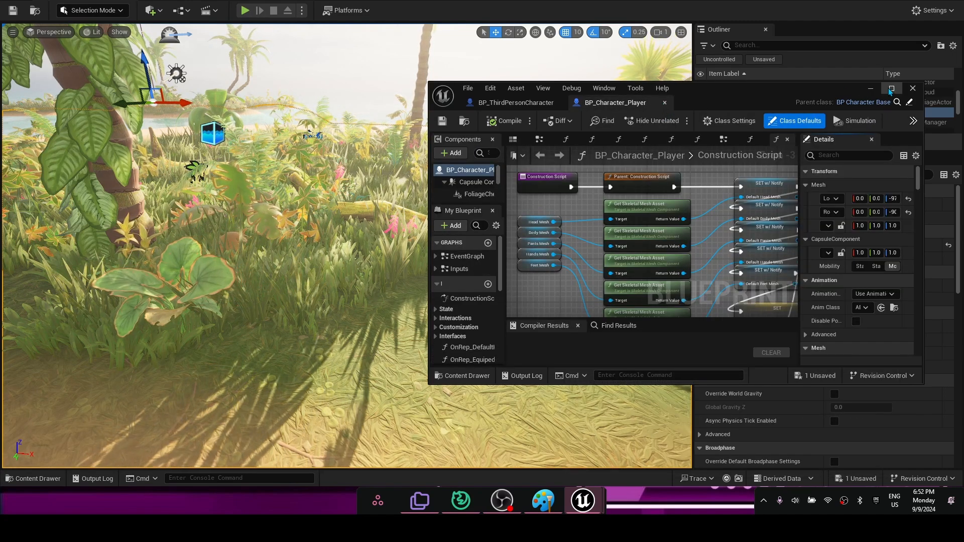
# Paste the copied node group into an empty area of BP_Character_Player's Event Graph, and compile and save the blueprint
pyautogui.click(891, 88)
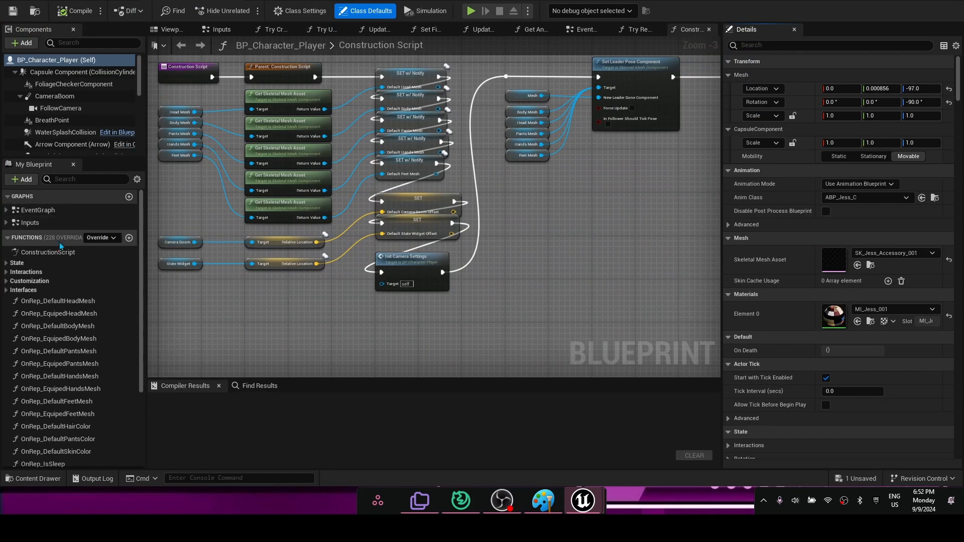
pyautogui.doubleClick(50, 212)
pyautogui.scroll(-1, 459, 287)
pyautogui.moveTo(460, 287); pyautogui.dragTo(327, 218, button='right')
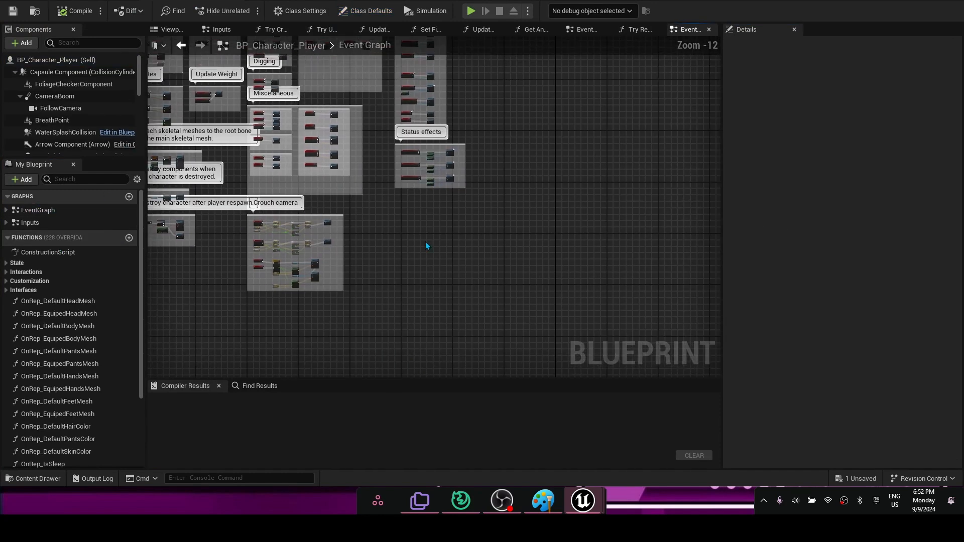
pyautogui.hotkey('ctrl', 'v')
pyautogui.scroll(4, 494, 241)
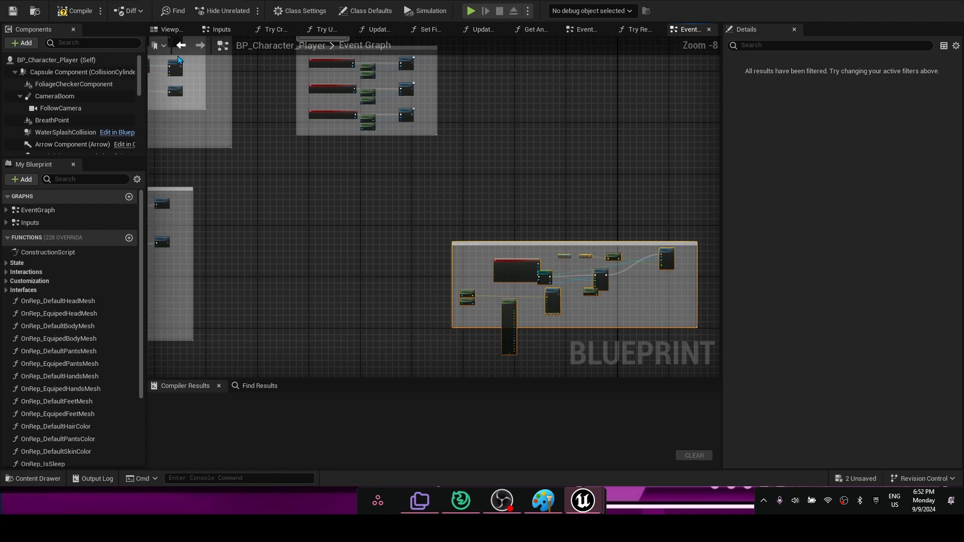
pyautogui.click(74, 11)
pyautogui.hotkey('ctrl', 's')
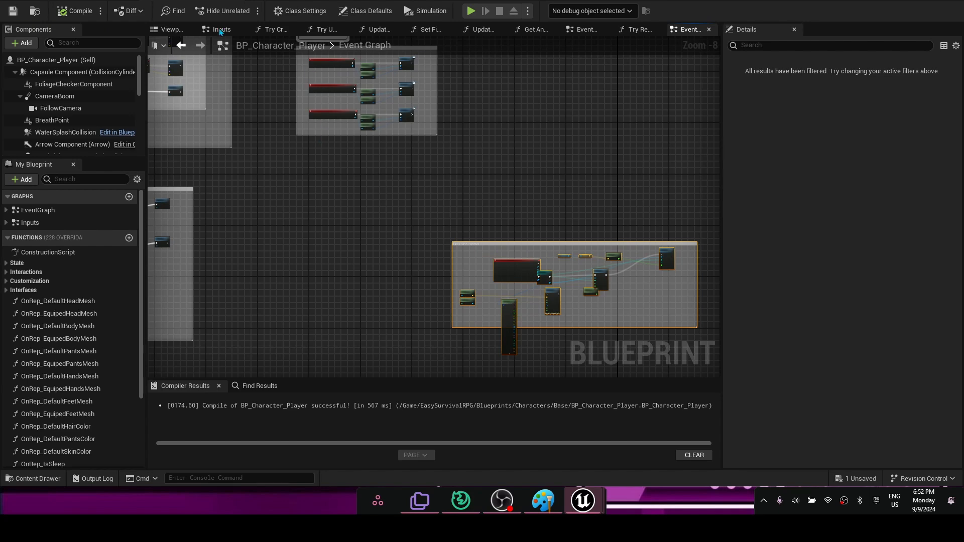
# Return to the Demo level, play it, and run the survivor through the grass and plants to test foliage interaction
pyautogui.click(107, 0)
pyautogui.click(187, 2)
pyautogui.press('w')
pyautogui.moveTo(452, 176); pyautogui.dragTo(437, 231, button='right')
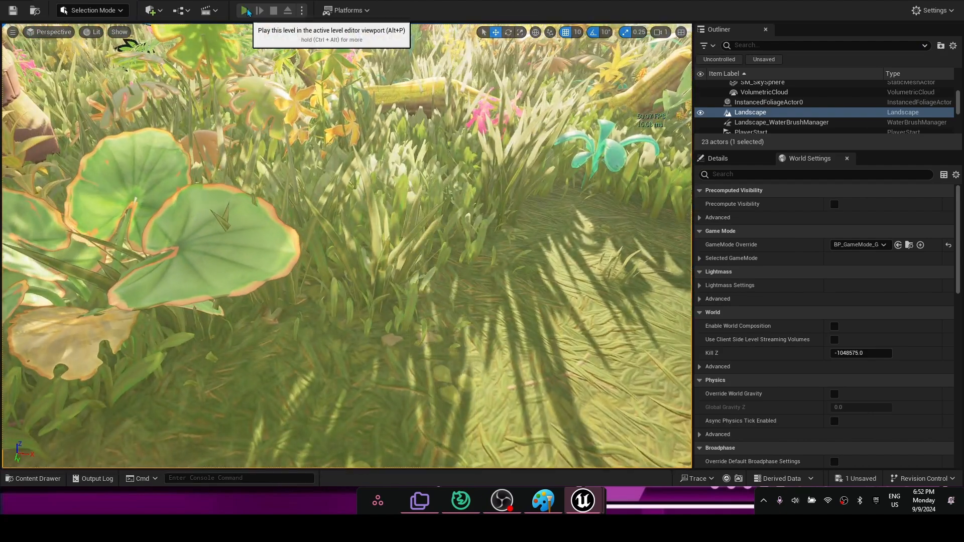
pyautogui.click(245, 10)
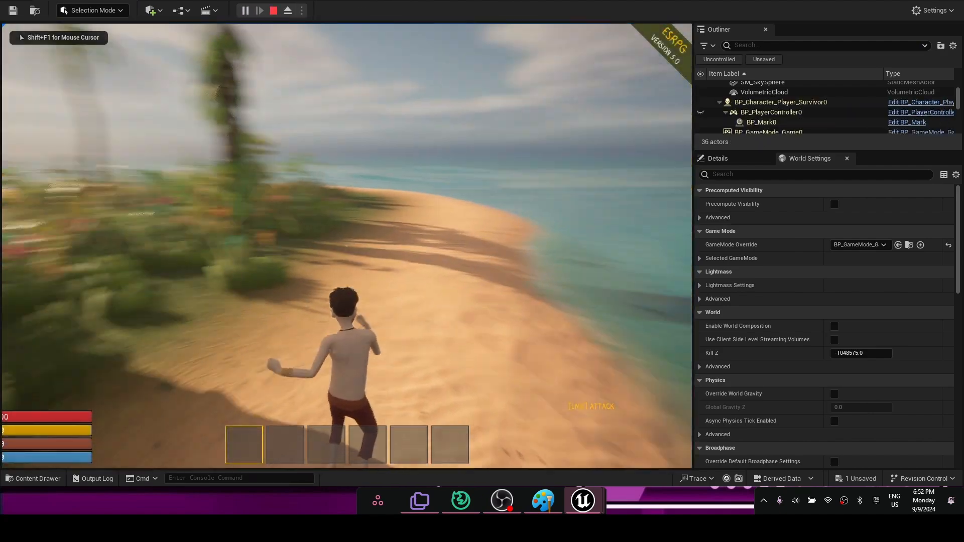
pyautogui.press('w')
pyautogui.press('w')
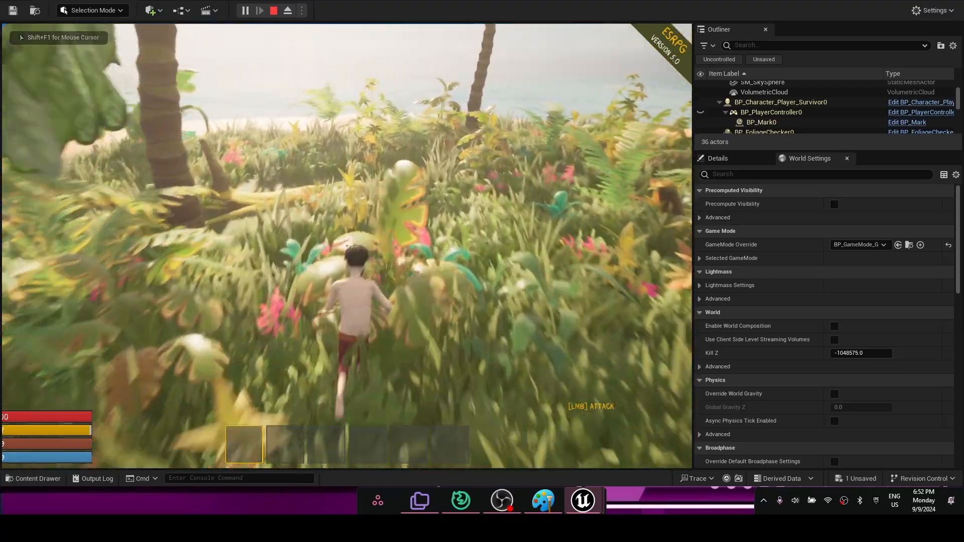
pyautogui.press('w')
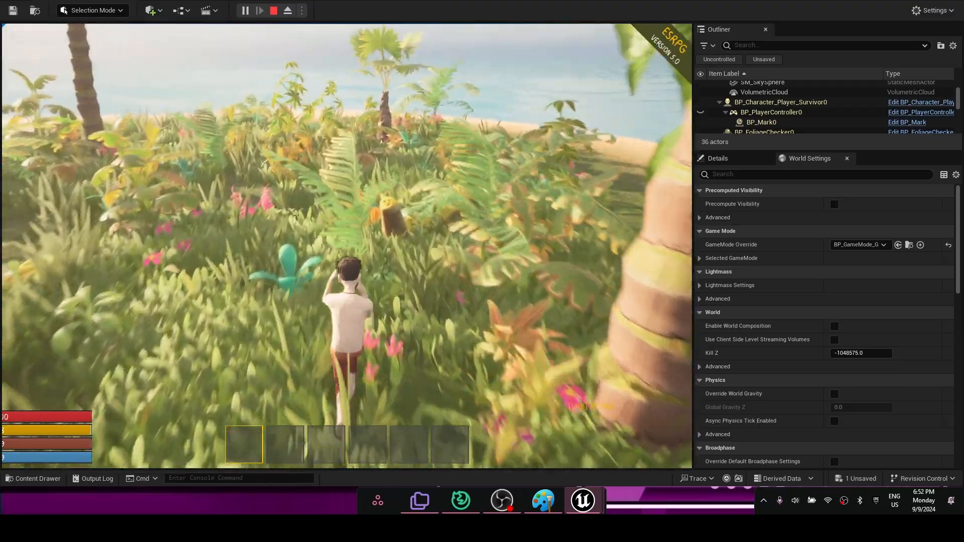
pyautogui.press('w')
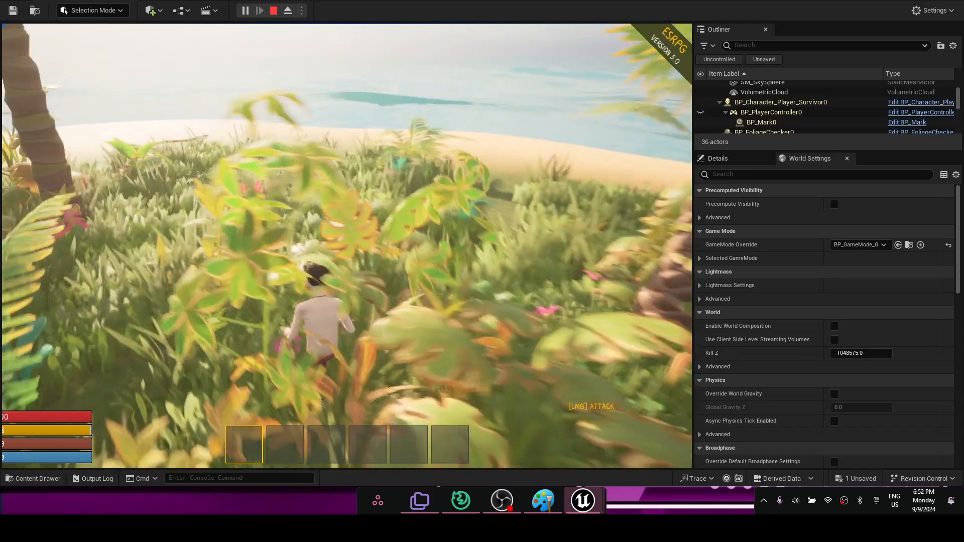
pyautogui.press('w')
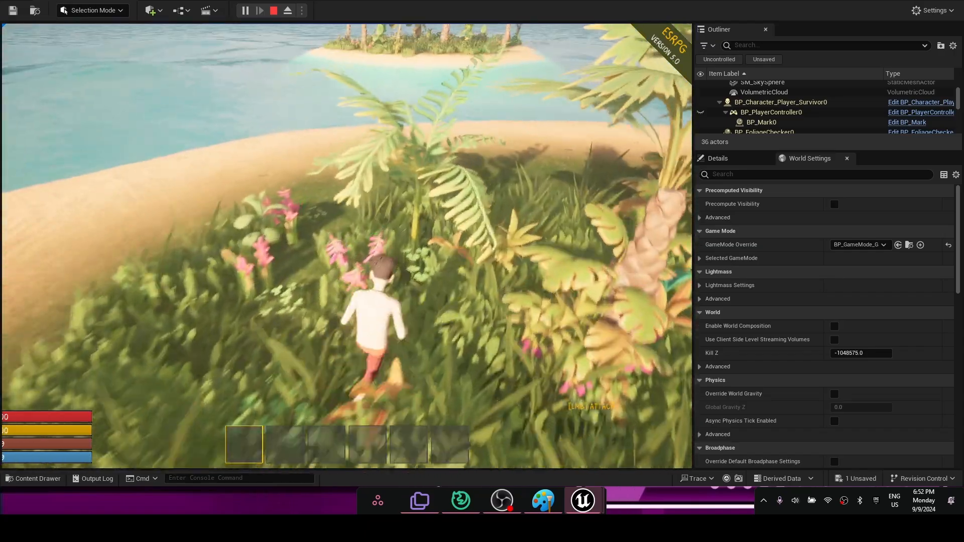
pyautogui.press('w')
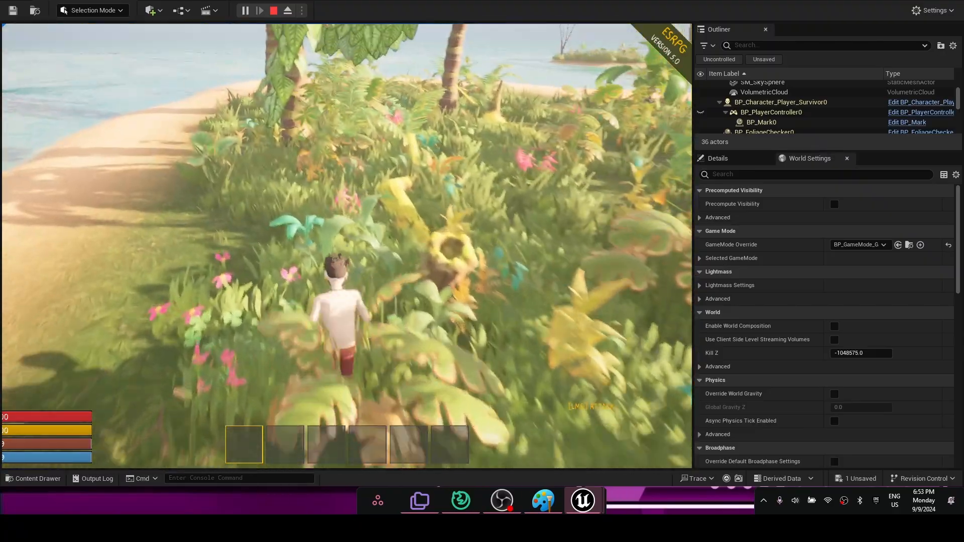
pyautogui.press('w')
# Run the survivor from the beach into the shallow water to test the ocean, and stop playing
pyautogui.press('space')
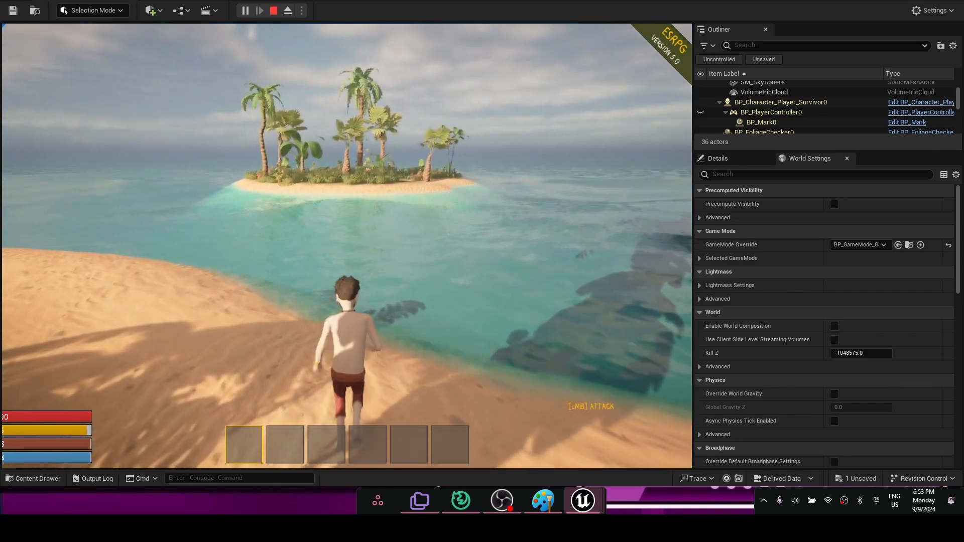
pyautogui.press('w')
pyautogui.press('w')
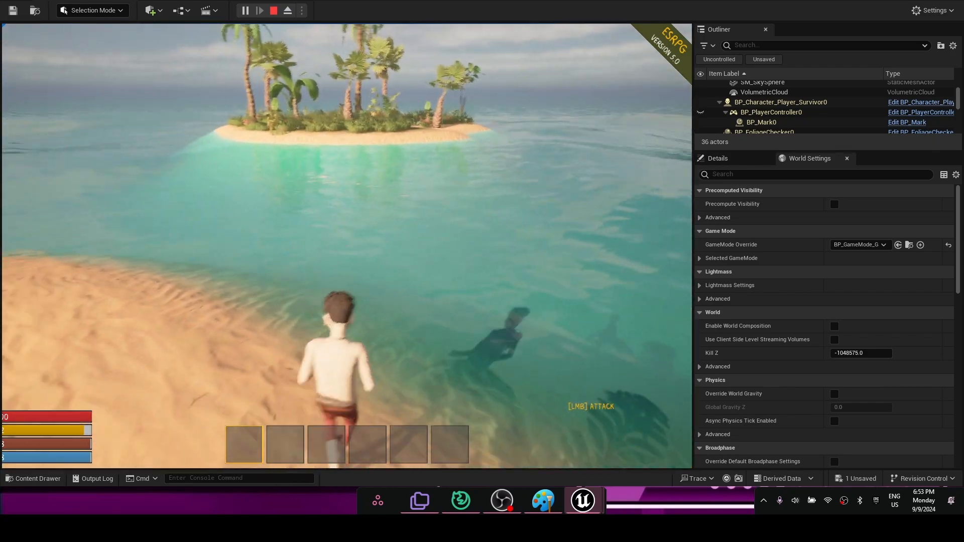
pyautogui.press('w')
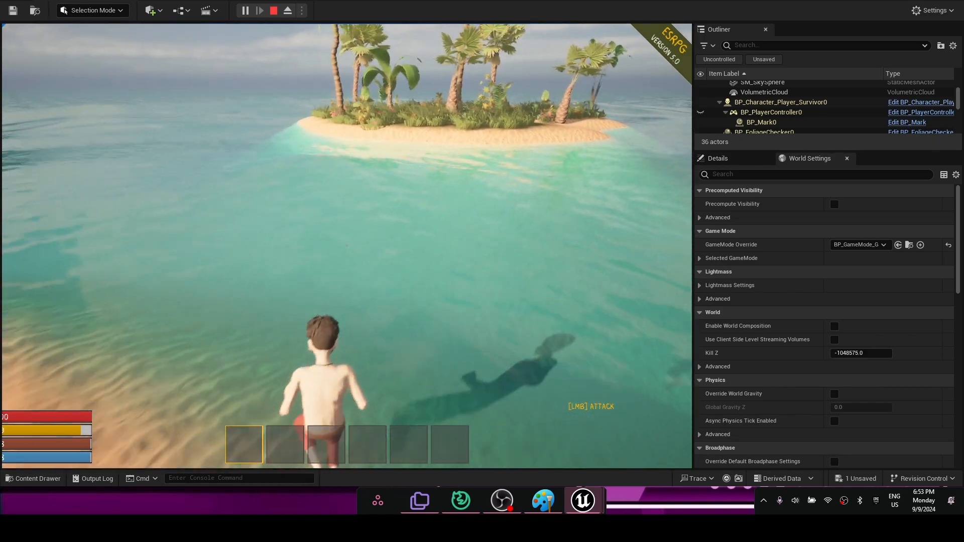
pyautogui.press('Escape')
# Select the ocean, filter World Settings by "collision", and go through the WaterZone, WaterBodyOcean, WaterBodyIsland2 and WaterBodyIsland actors
pyautogui.click(430, 241)
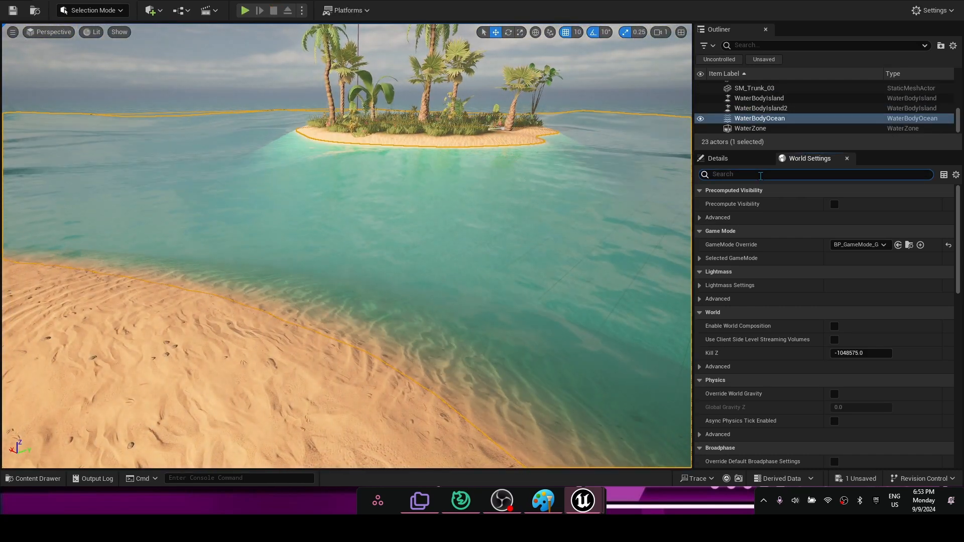
pyautogui.write('collision')
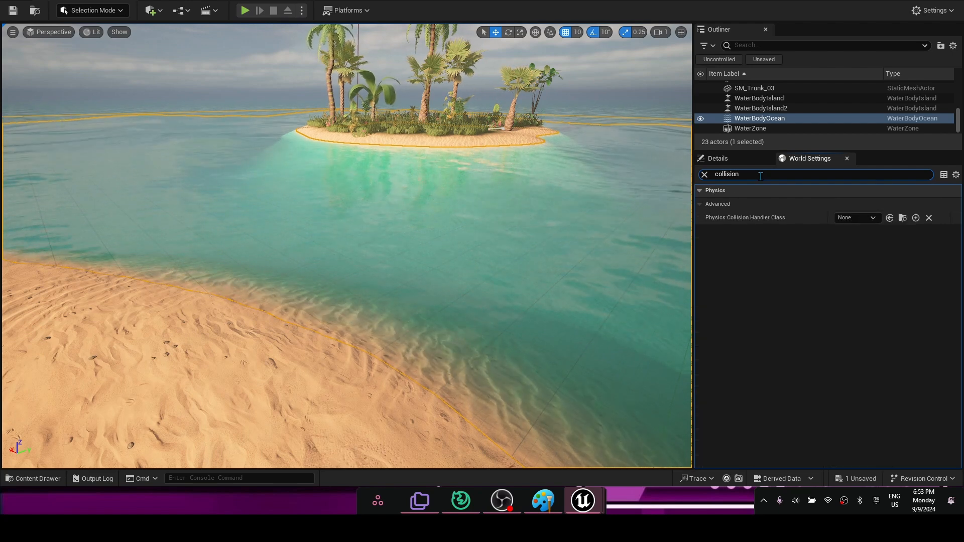
pyautogui.click(772, 128)
pyautogui.click(773, 118)
pyautogui.click(774, 109)
pyautogui.click(774, 99)
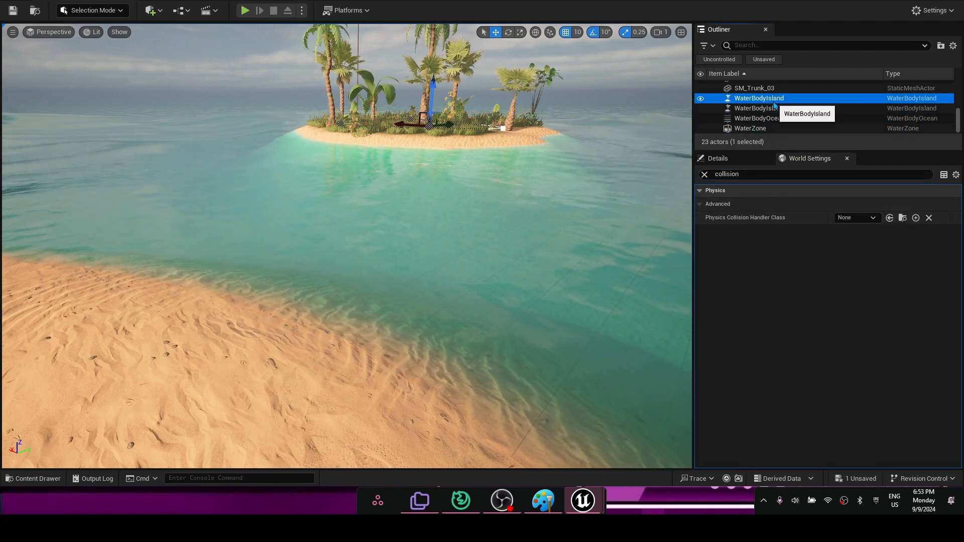
# Recheck WaterBodyOcean and WaterBodyIsland against the "collision" filter in World Settings
pyautogui.scroll(1, 774, 106)
pyautogui.moveTo(470, 197); pyautogui.dragTo(485, 208, button='right')
pyautogui.click(471, 197)
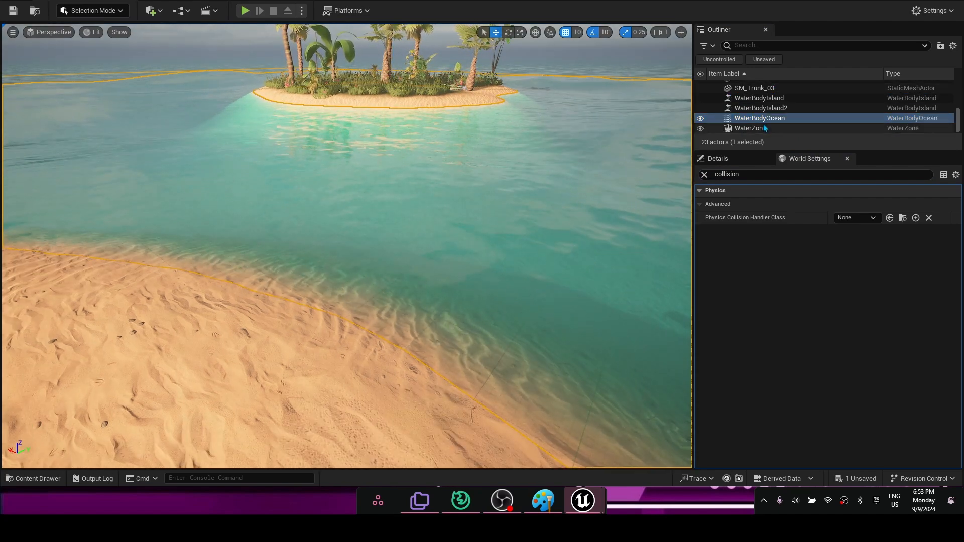
pyautogui.scroll(1, 783, 121)
pyautogui.click(783, 114)
pyautogui.scroll(-1, 786, 126)
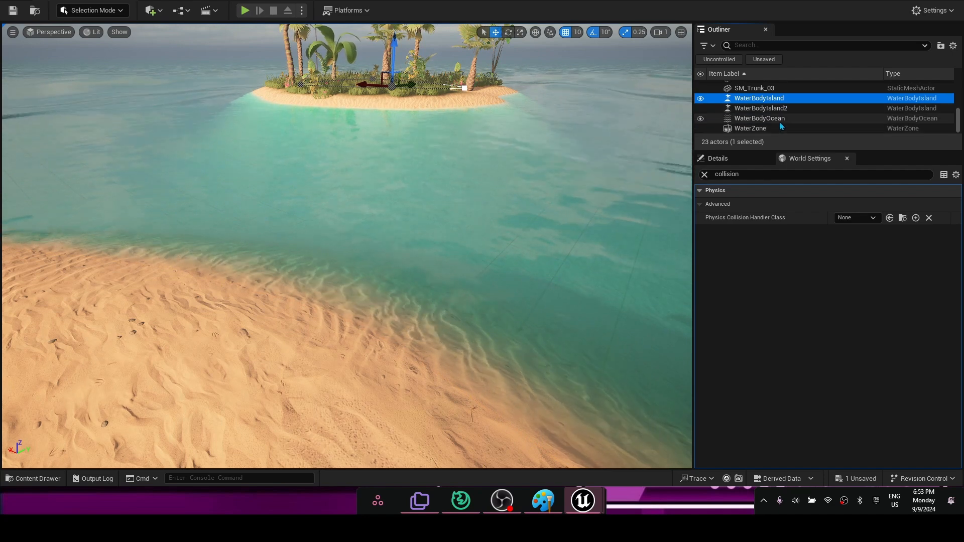
# Filter the level's actors by "water", select WaterBodyOcean and show its details
pyautogui.click(762, 46)
pyautogui.write('water')
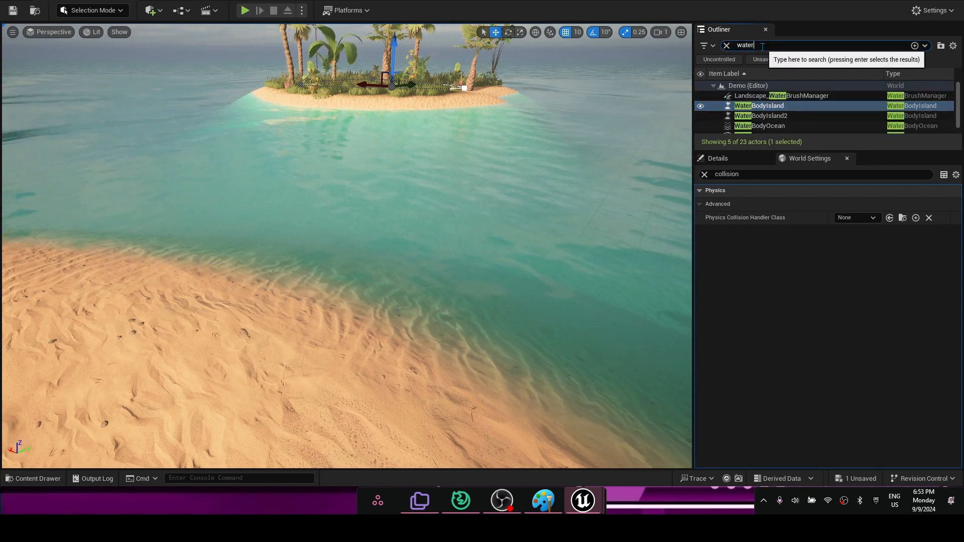
pyautogui.scroll(-1, 784, 114)
pyautogui.click(781, 119)
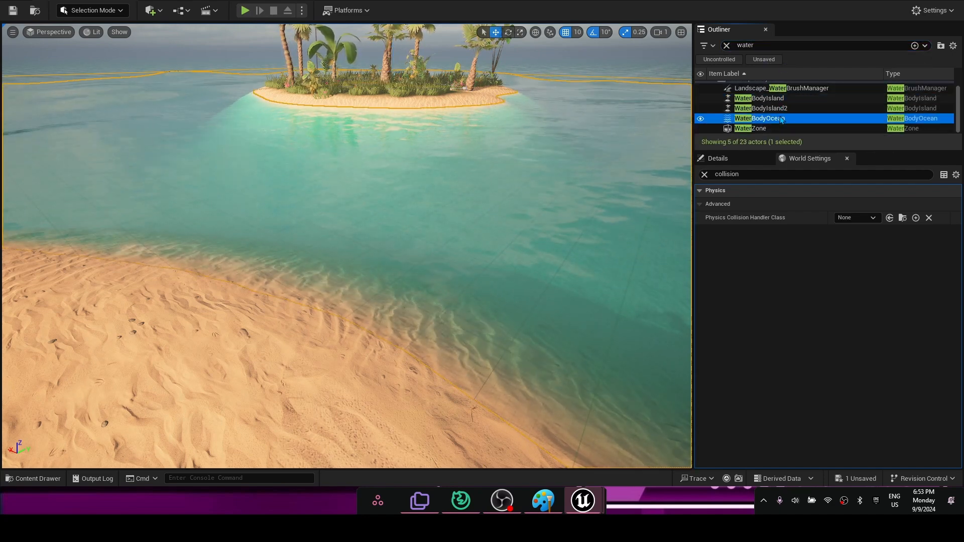
pyautogui.click(744, 159)
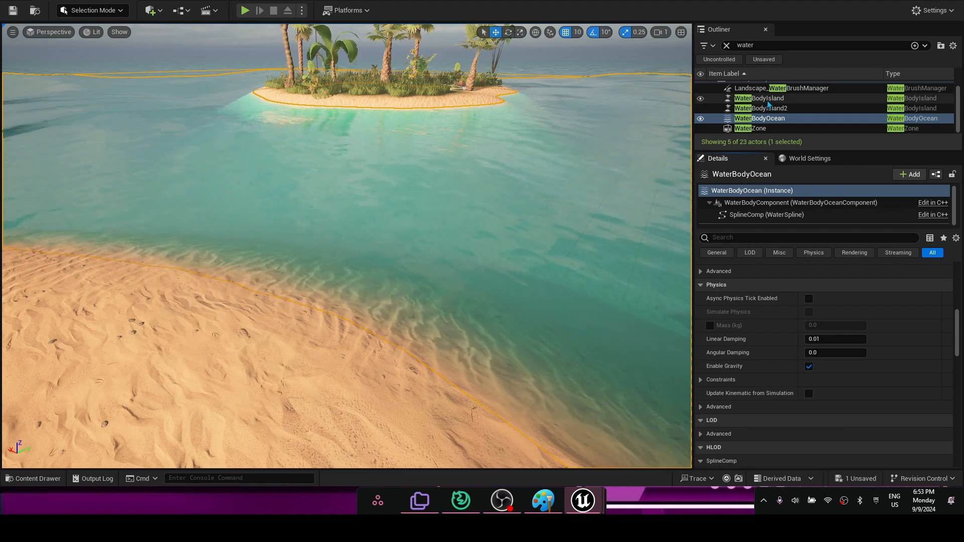
# Filter WaterBodyOcean's details by "coll" and look through the available collision presets
pyautogui.click(735, 237)
pyautogui.write('coll')
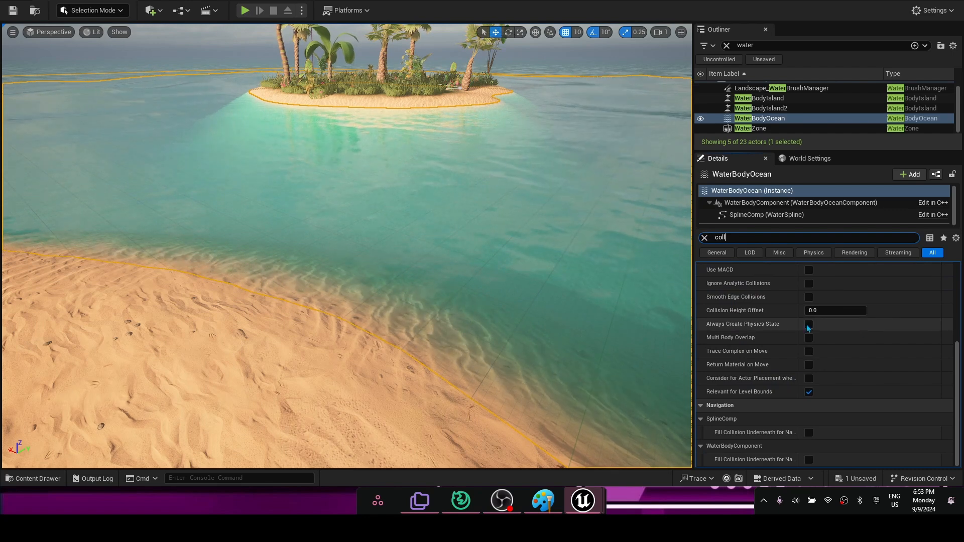
pyautogui.scroll(2, 812, 330)
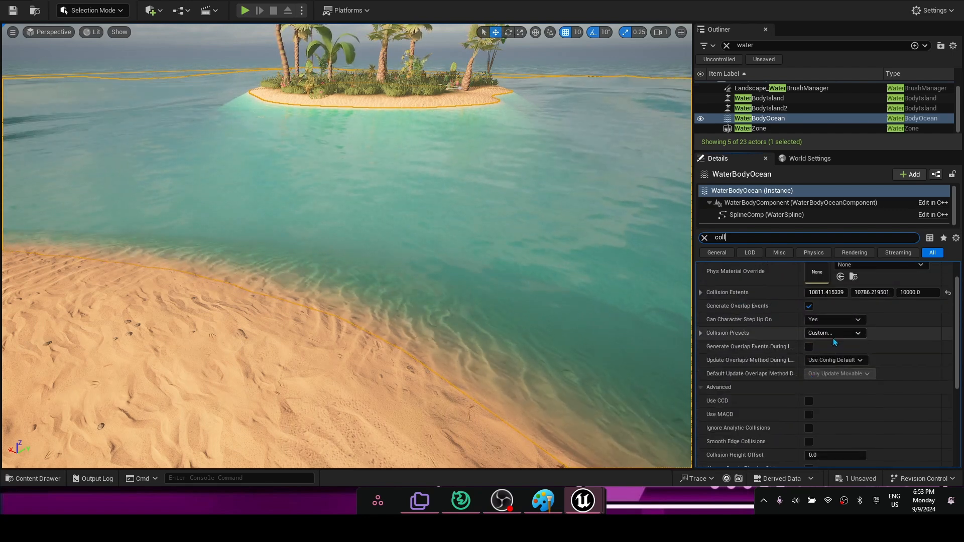
pyautogui.click(835, 334)
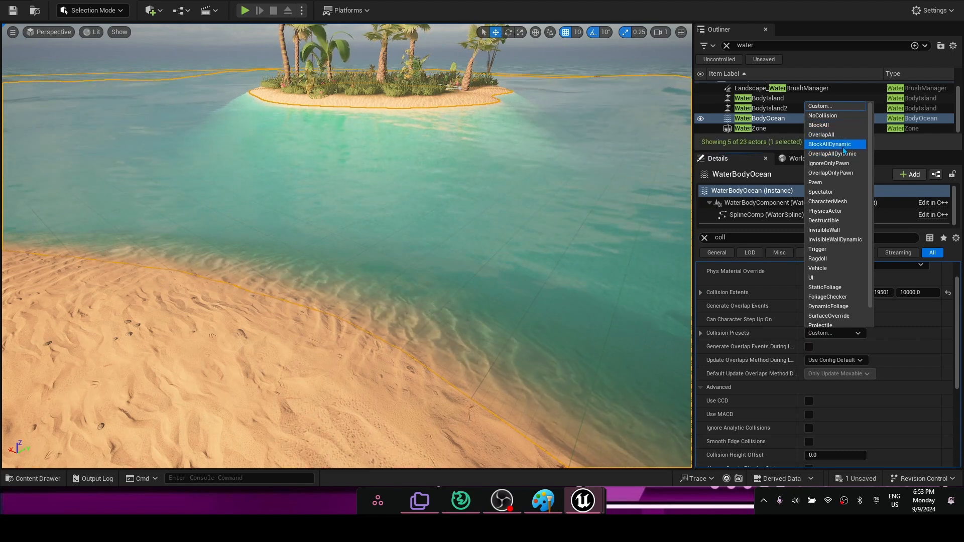
pyautogui.click(798, 119)
# Check the collision properties of WaterBodyIsland2, WaterZone and WaterBodyIsland, and frame both islands in the viewport
pyautogui.click(781, 109)
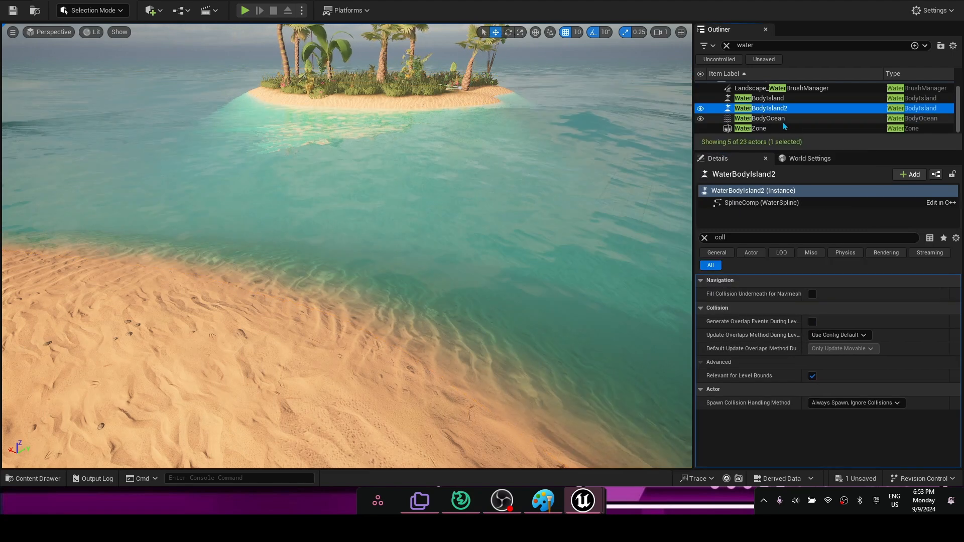
pyautogui.click(768, 128)
pyautogui.click(767, 102)
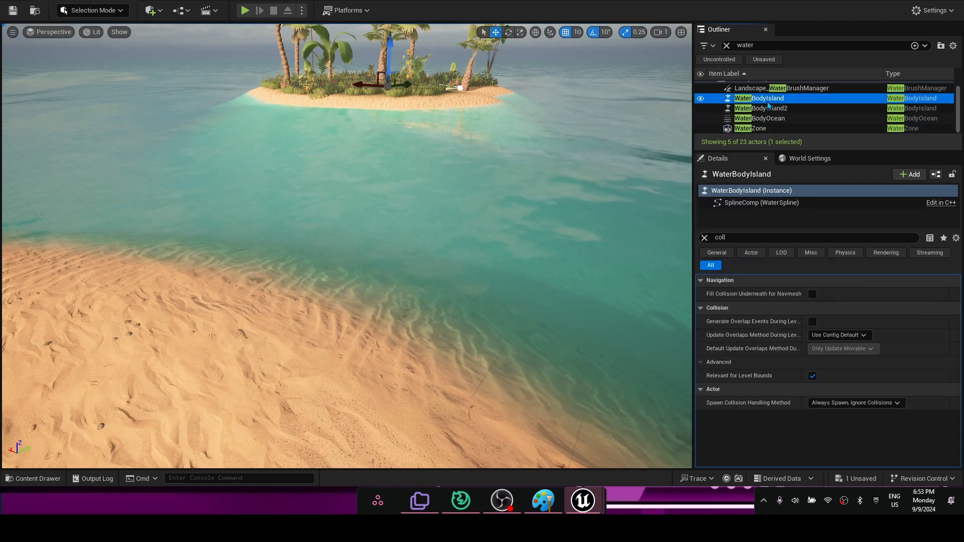
pyautogui.doubleClick(783, 108)
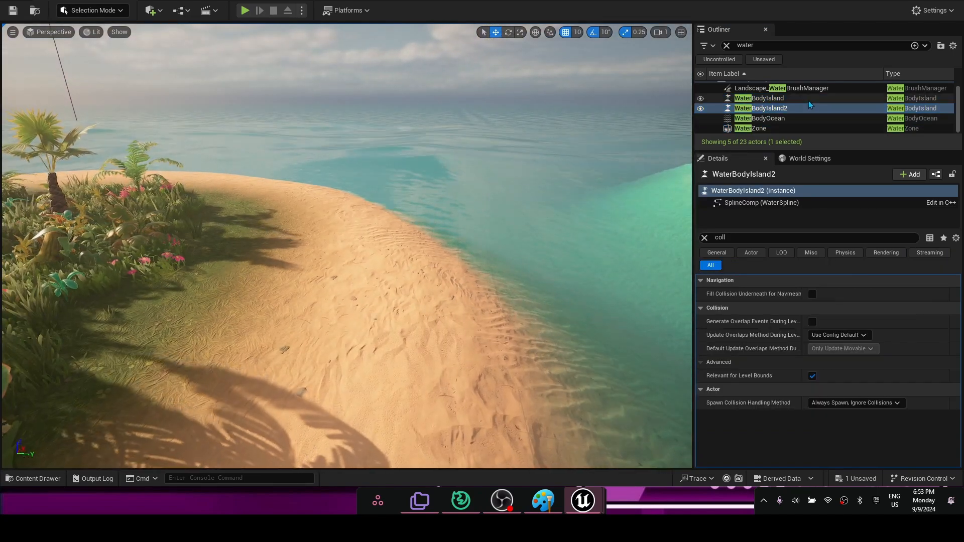
pyautogui.doubleClick(808, 99)
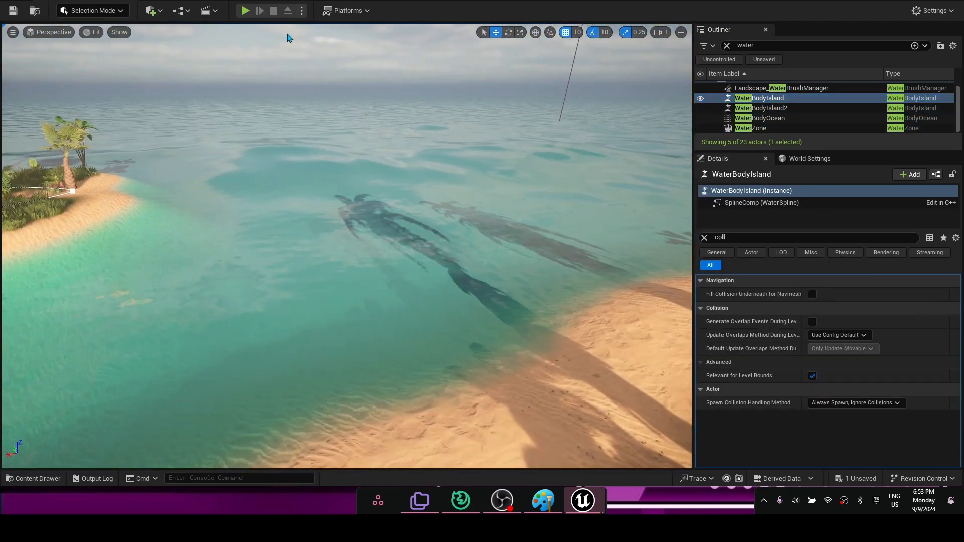
# Play the level, run the survivor through the shallow water and along the beach with a jump, and stop playing
pyautogui.click(245, 11)
pyautogui.click(307, 167)
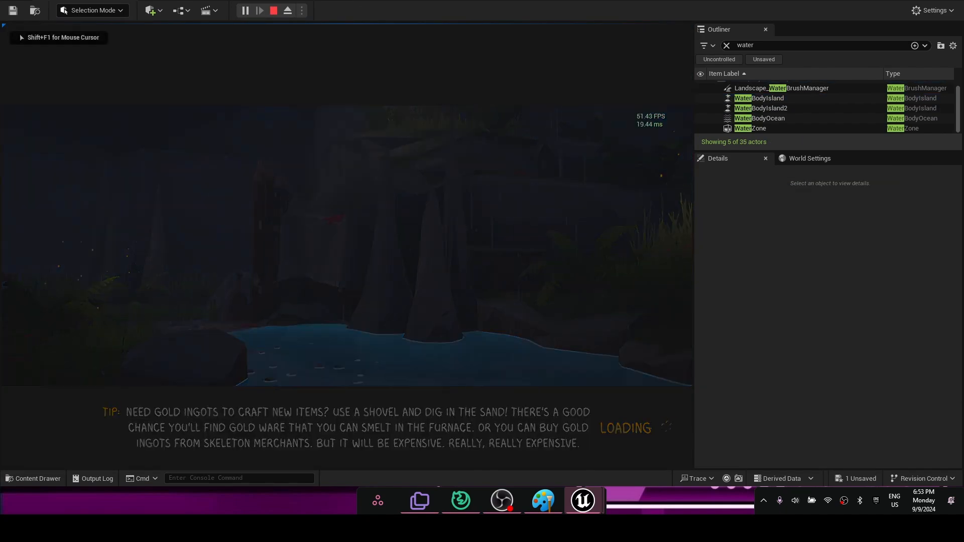
pyautogui.press('w')
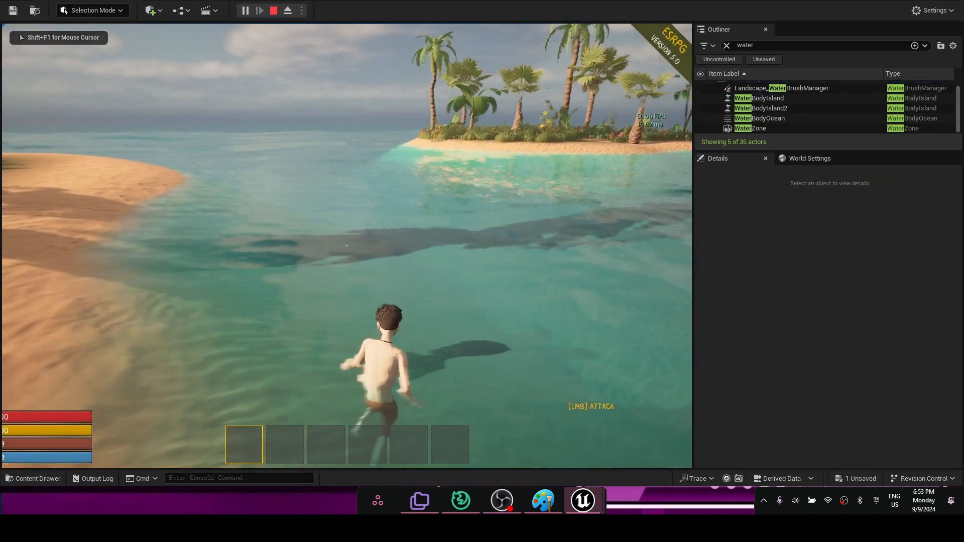
pyautogui.press('a')
pyautogui.press('w')
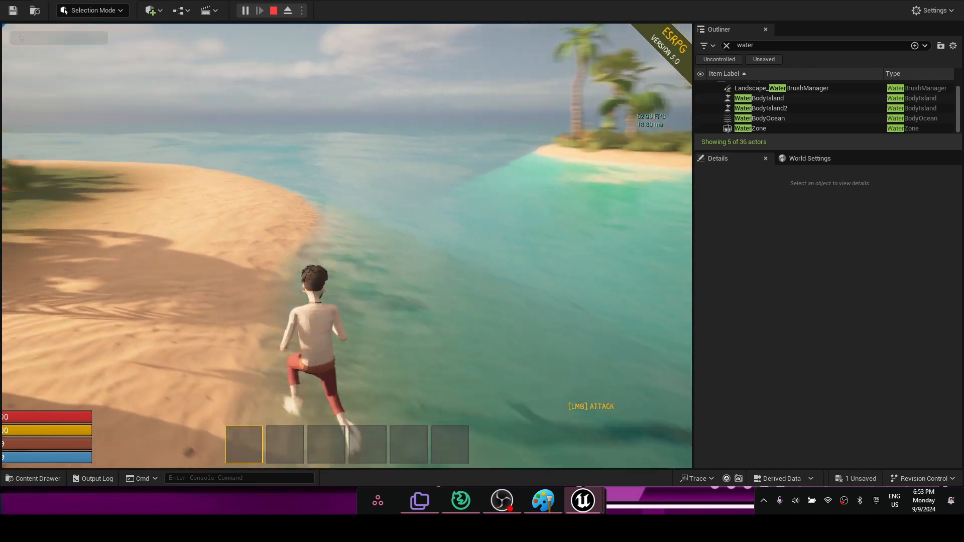
pyautogui.press('space')
pyautogui.press('Escape')
# Save all unsaved content, including the Demo level
pyautogui.hotkey('ctrl', 'space')
pyautogui.click(111, 318)
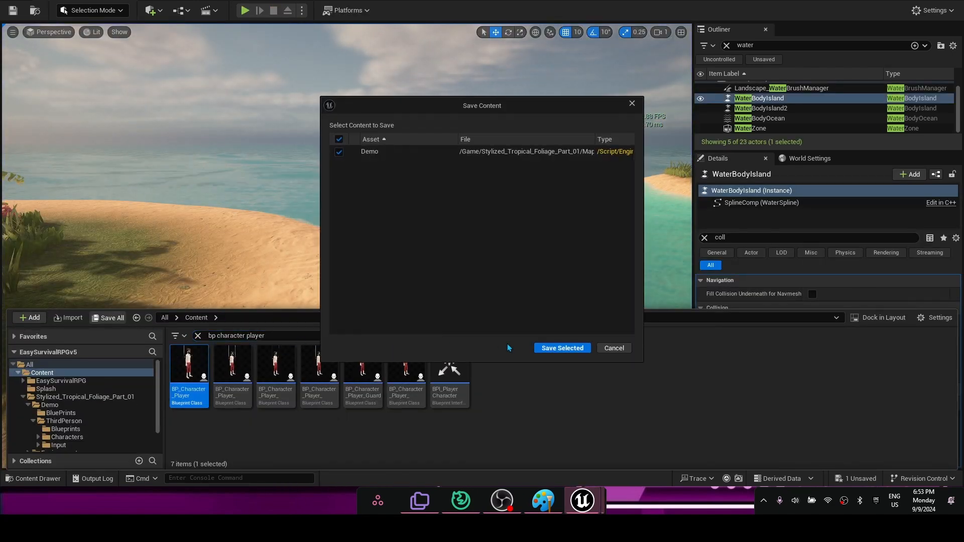
pyautogui.click(549, 351)
# Select the landscape on the beach and inspect the shoreline, sand and dense foliage up close
pyautogui.moveTo(467, 253); pyautogui.dragTo(411, 284, button='right')
pyautogui.click(447, 253)
pyautogui.press('w')
pyautogui.moveTo(609, 267); pyautogui.dragTo(600, 301, button='right')
pyautogui.moveTo(492, 257); pyautogui.dragTo(502, 257, button='right')
pyautogui.press('s')
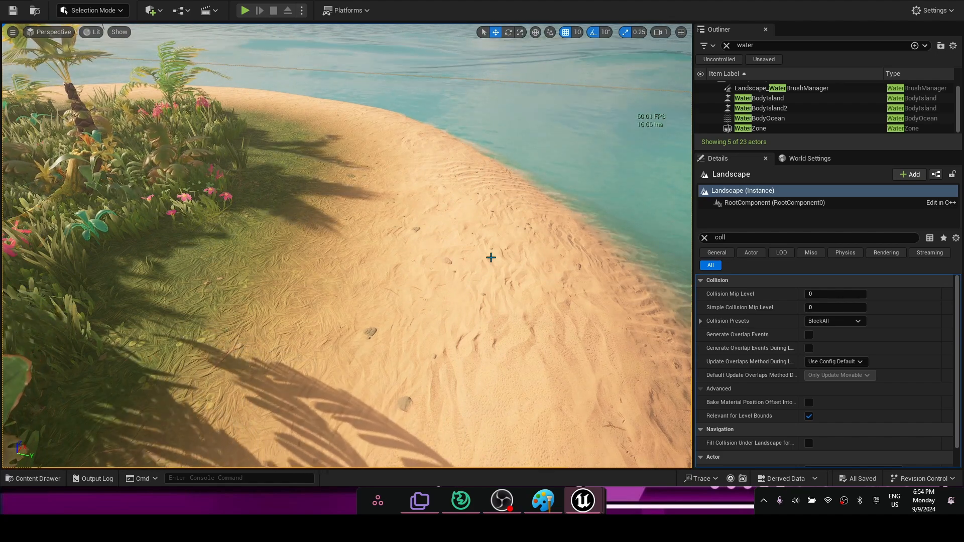
pyautogui.moveTo(311, 150); pyautogui.dragTo(196, 110, button='right')
pyautogui.moveTo(508, 334); pyautogui.dragTo(402, 384, button='right')
pyautogui.press('w')
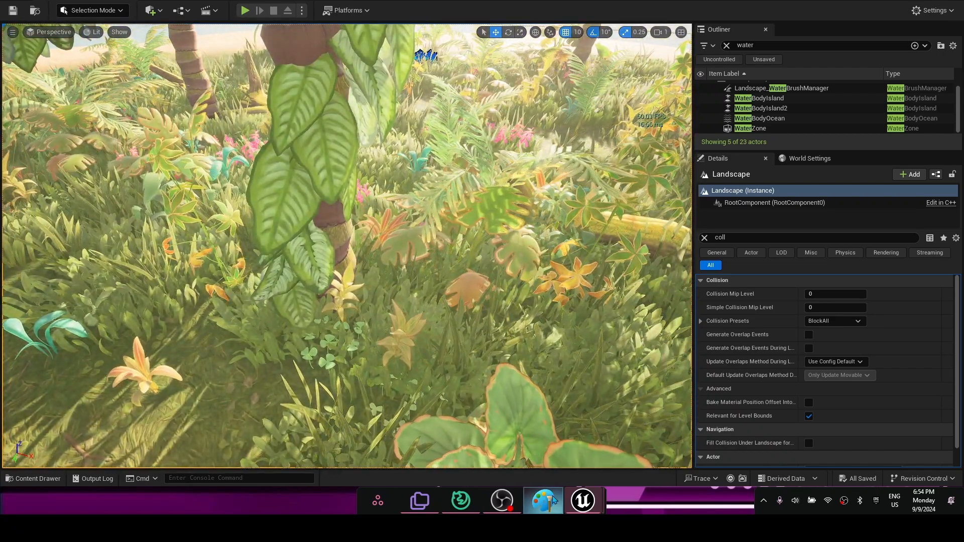
# Switch to Paint and write a red 9 by hand in the PRICE circle with the Pencil and Brush
pyautogui.click(551, 500)
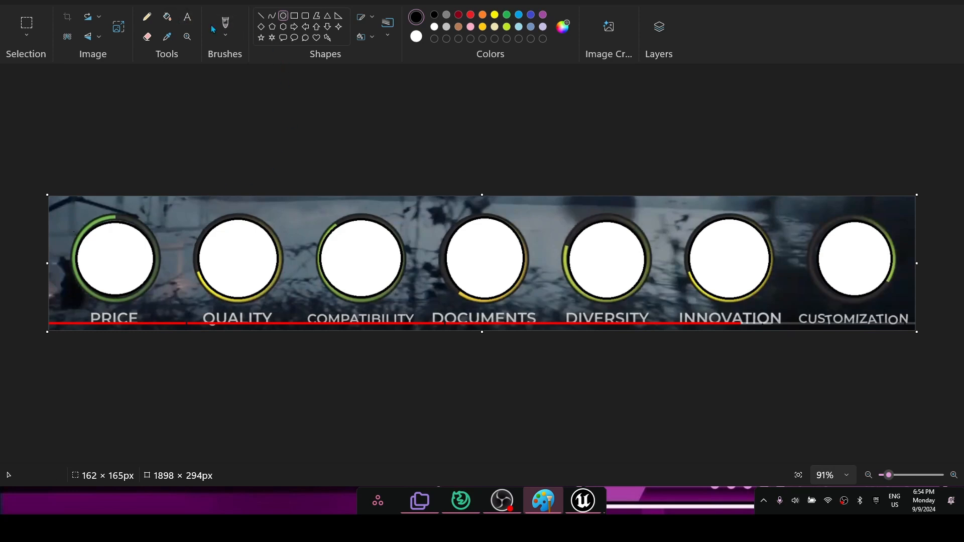
pyautogui.click(148, 19)
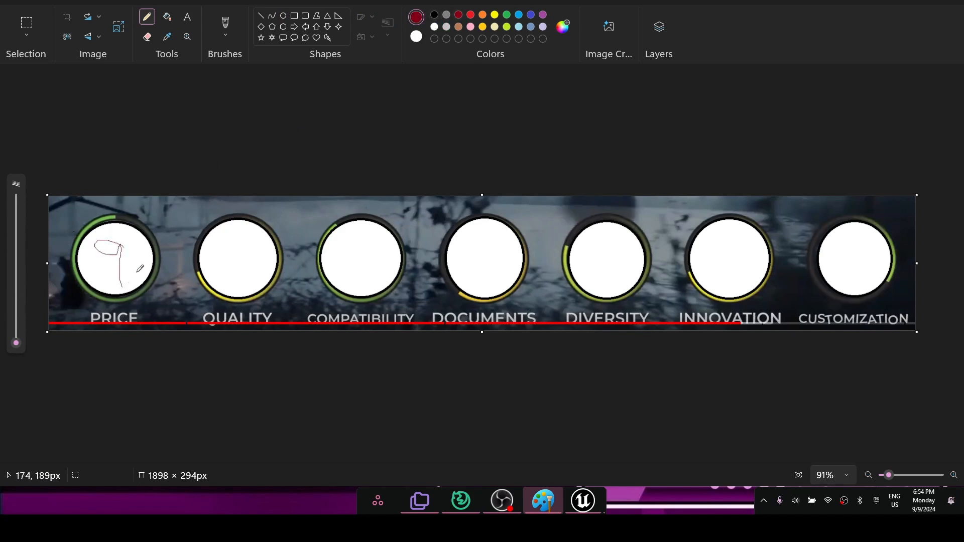
pyautogui.click(225, 42)
pyautogui.click(225, 59)
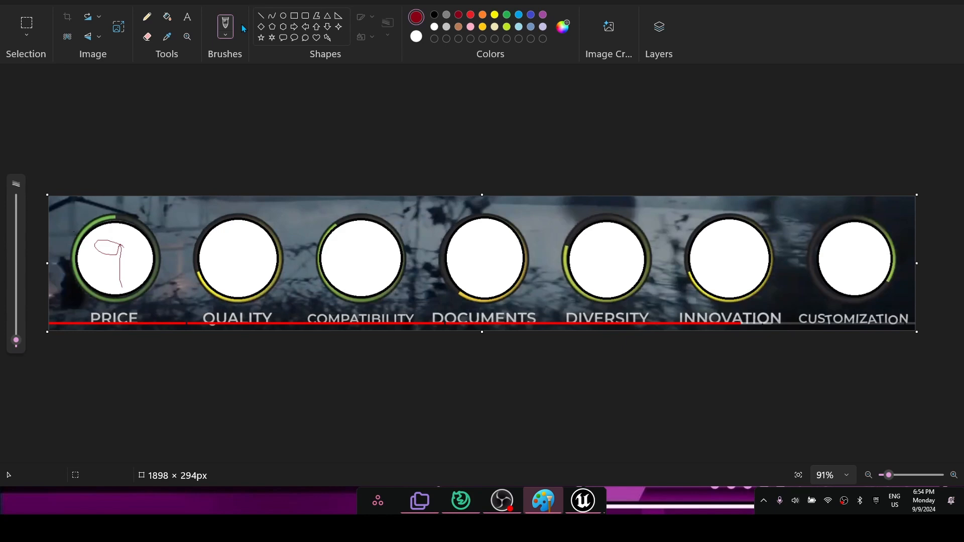
pyautogui.click(224, 35)
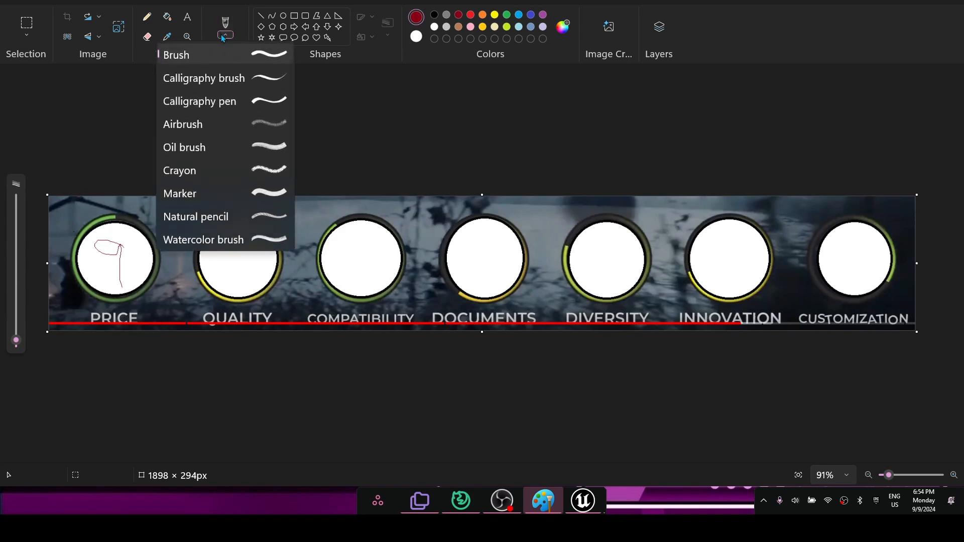
pyautogui.click(238, 55)
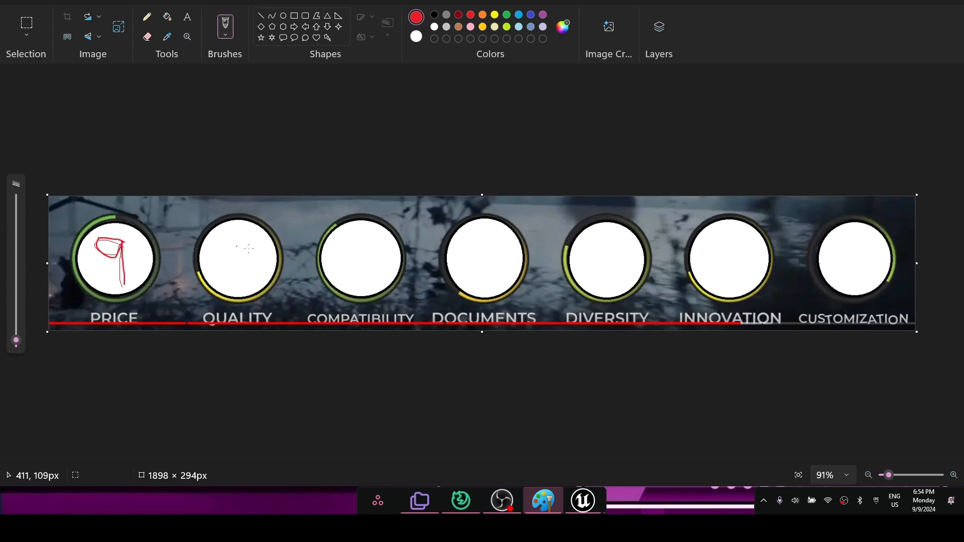
# Return to the Unreal editor and look over the island's vegetation and the sandy shore
pyautogui.hotkey('alt', 'Tab')
pyautogui.moveTo(316, 251)
pyautogui.mouseDown(button='right')
pyautogui.moveTo(342, 241)
pyautogui.moveTo(337, 256)
pyautogui.moveTo(251, 201)
pyautogui.moveTo(195, 246)
pyautogui.moveTo(231, 243)
pyautogui.moveTo(271, 210)
pyautogui.moveTo(261, 204)
pyautogui.moveTo(210, 233)
pyautogui.moveTo(43, 230)
pyautogui.moveTo(59, 228)
pyautogui.mouseUp(button='right')
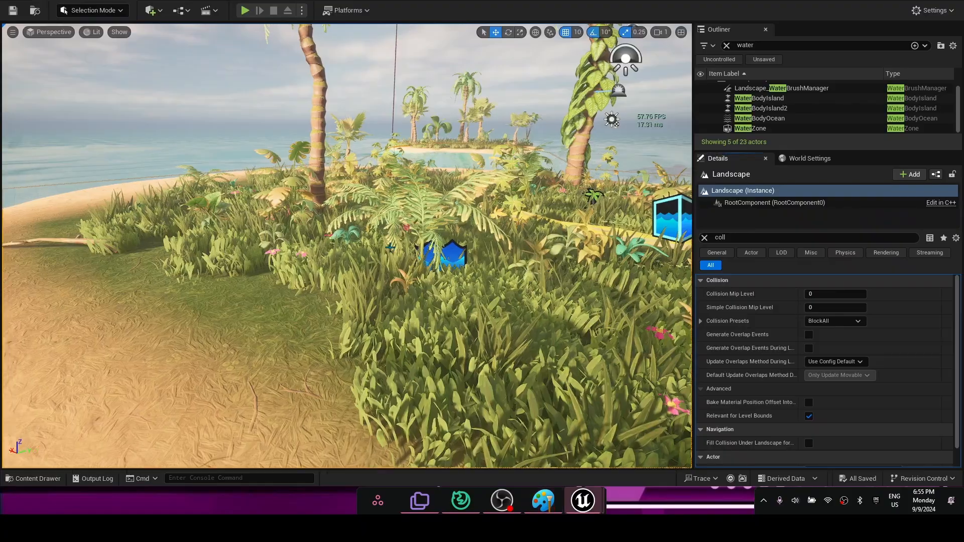
pyautogui.moveTo(347, 241)
pyautogui.mouseDown(button='right')
pyautogui.moveTo(368, 270)
pyautogui.moveTo(351, 302)
pyautogui.moveTo(157, 44)
pyautogui.mouseUp(button='right')
# Enter Landscape mode, examine the Sculpt tools and the Paint target layers, and return to Selection mode
pyautogui.click(106, 11)
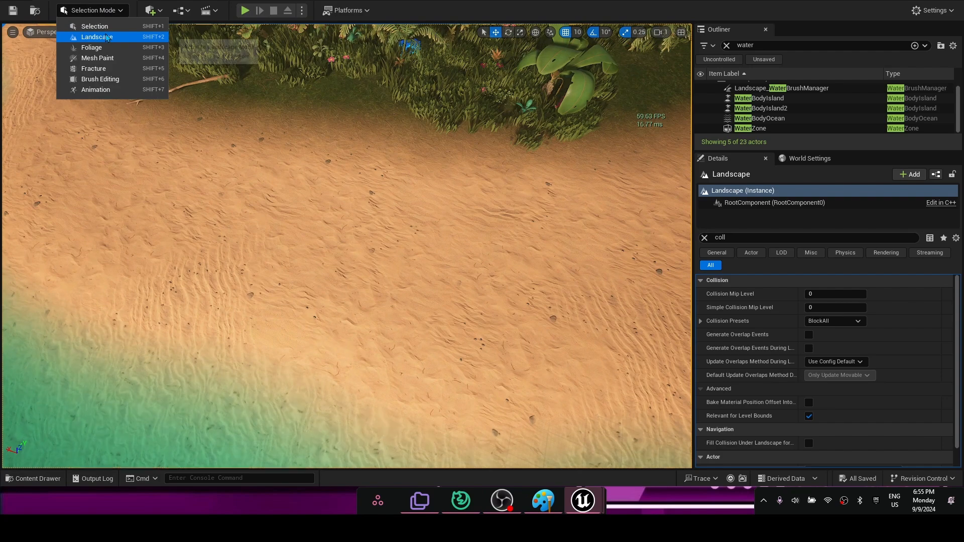
pyautogui.click(95, 36)
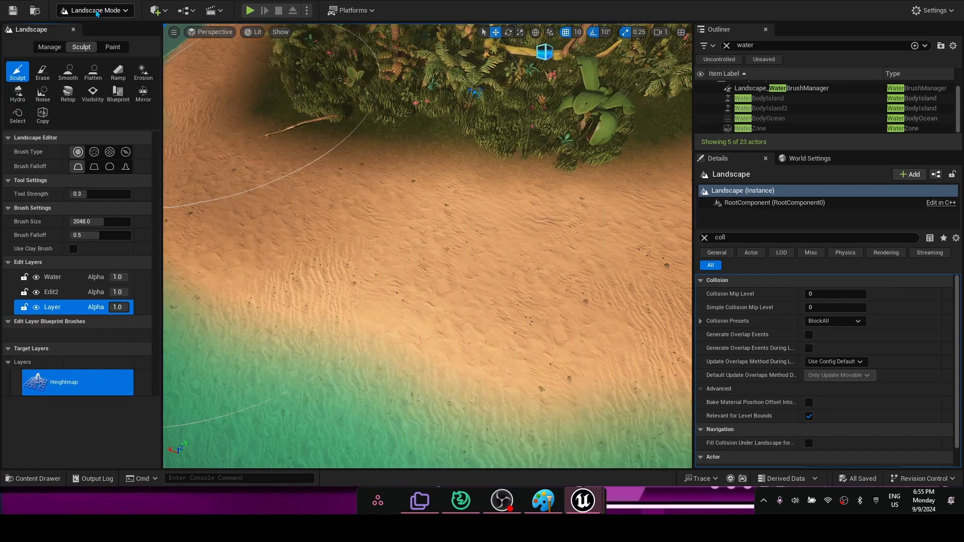
pyautogui.click(97, 11)
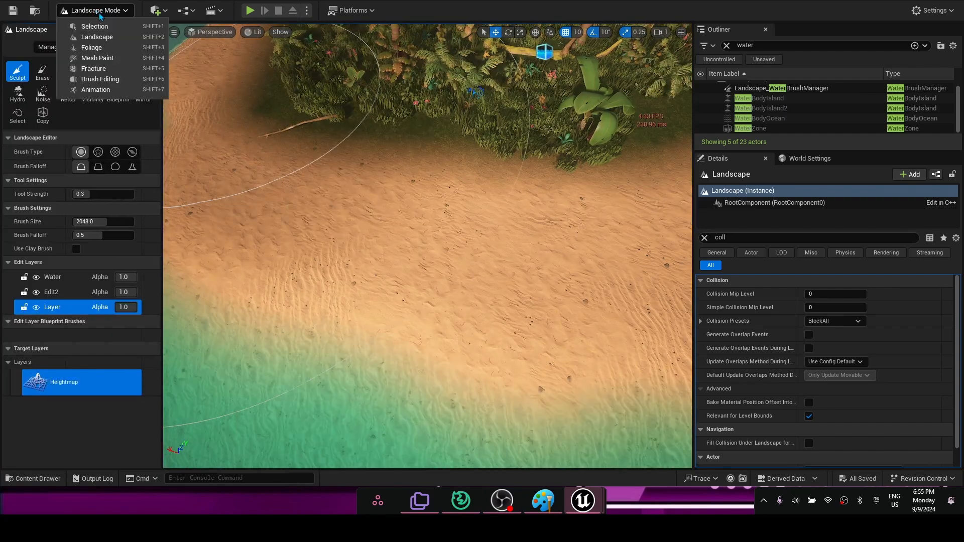
pyautogui.click(85, 125)
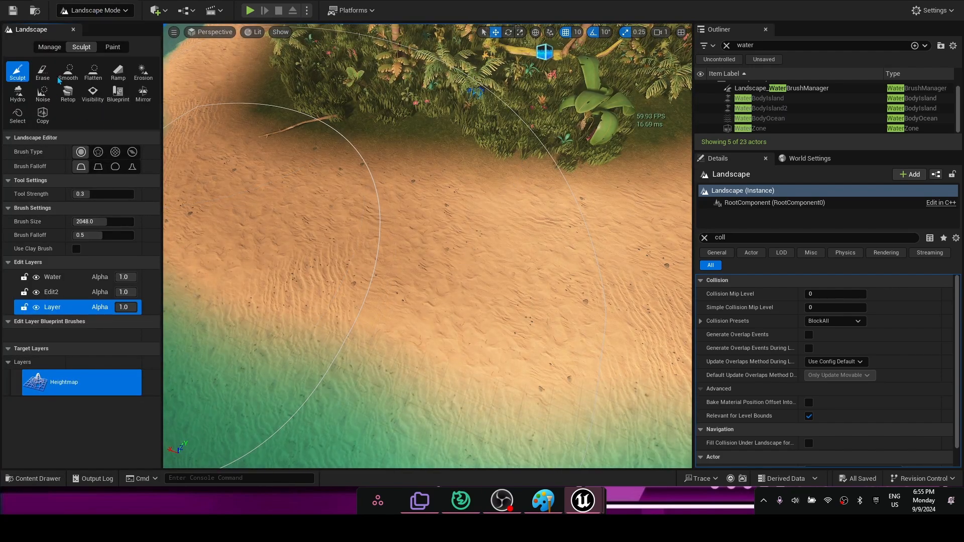
pyautogui.click(113, 47)
pyautogui.rightClick(180, 25)
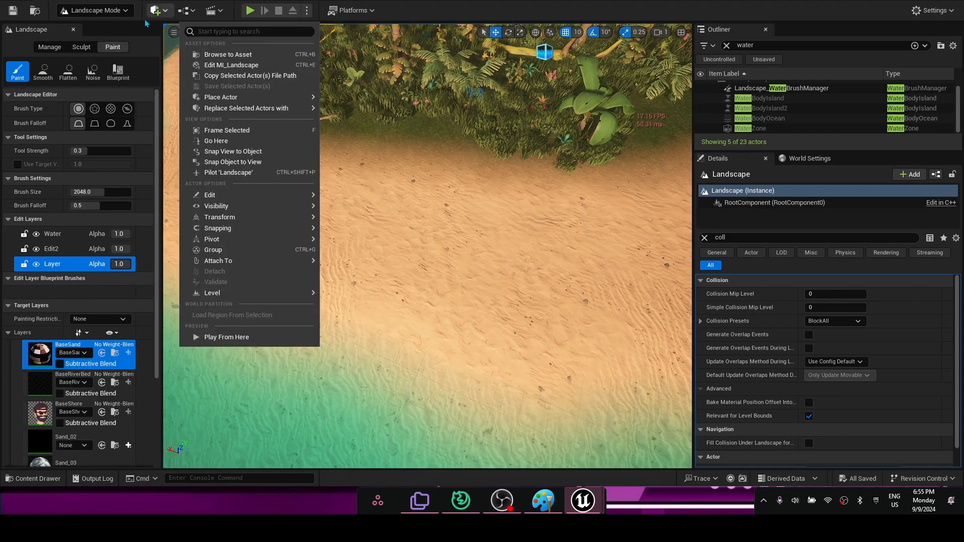
pyautogui.click(122, 14)
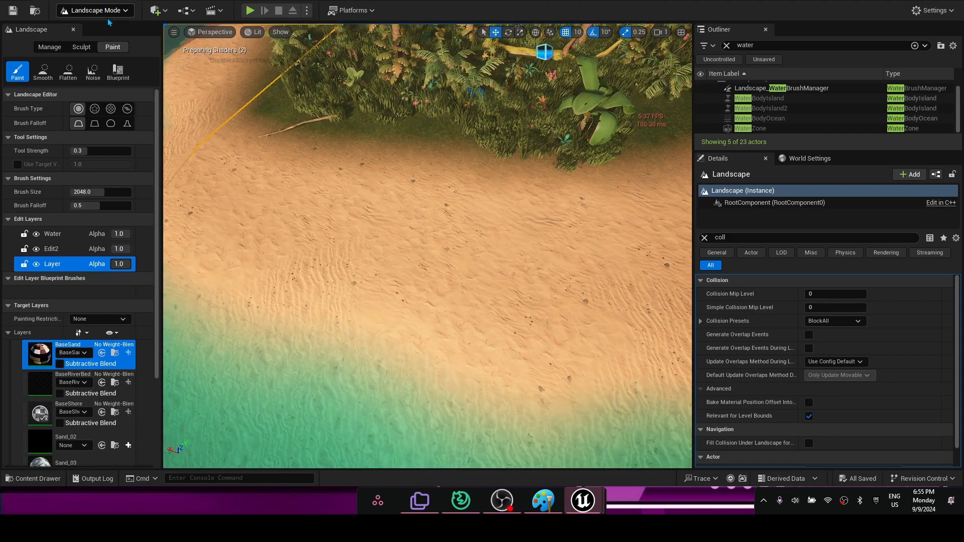
pyautogui.click(99, 11)
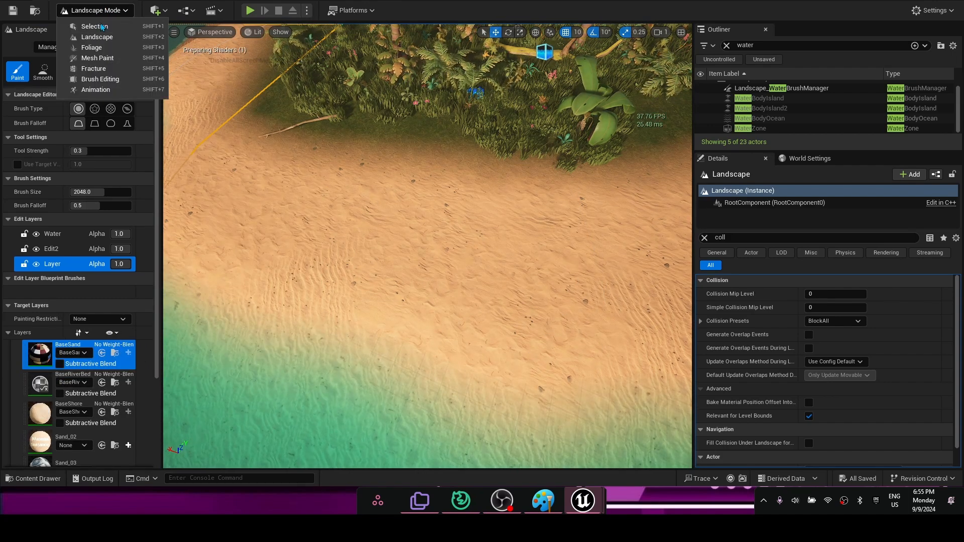
pyautogui.click(94, 26)
# Set the landscape's collision preset to Custom and try the Ignore response for WorldStatic
pyautogui.moveTo(440, 229); pyautogui.dragTo(444, 229, button='right')
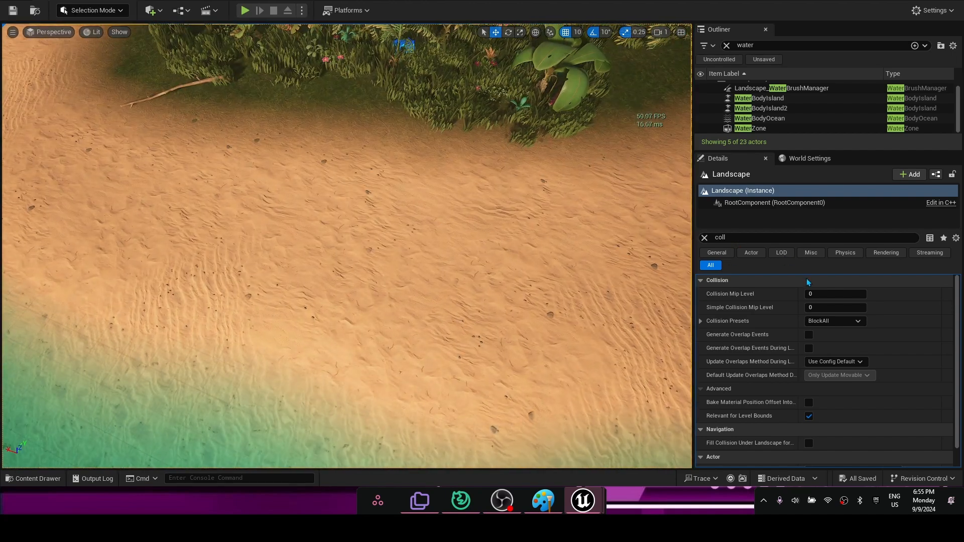
pyautogui.click(826, 323)
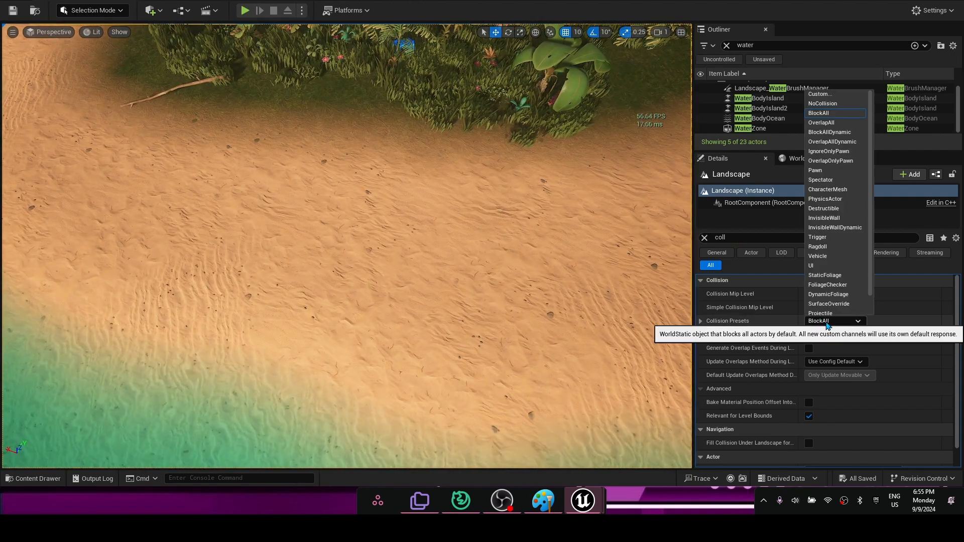
pyautogui.click(831, 96)
pyautogui.scroll(-2, 843, 403)
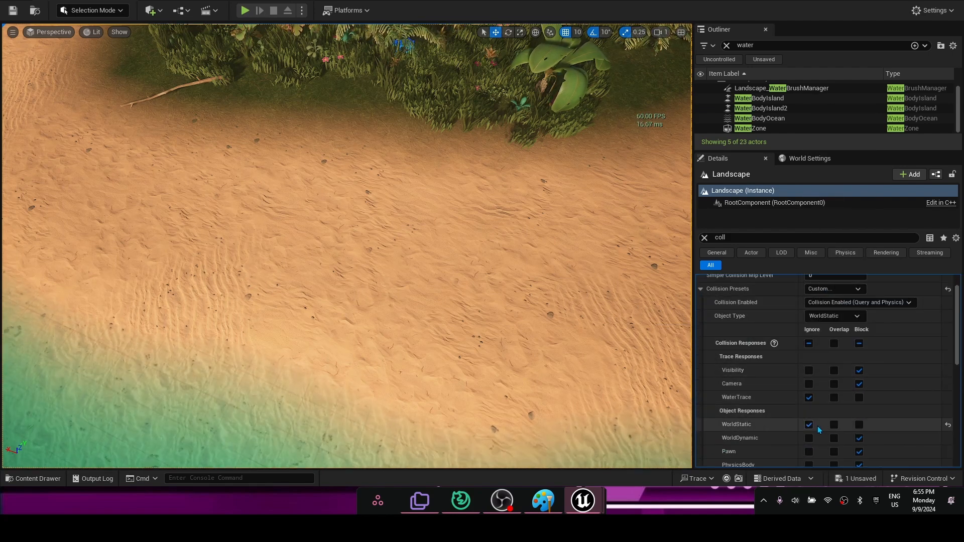
pyautogui.press('s')
pyautogui.moveTo(513, 254); pyautogui.dragTo(512, 266, button='right')
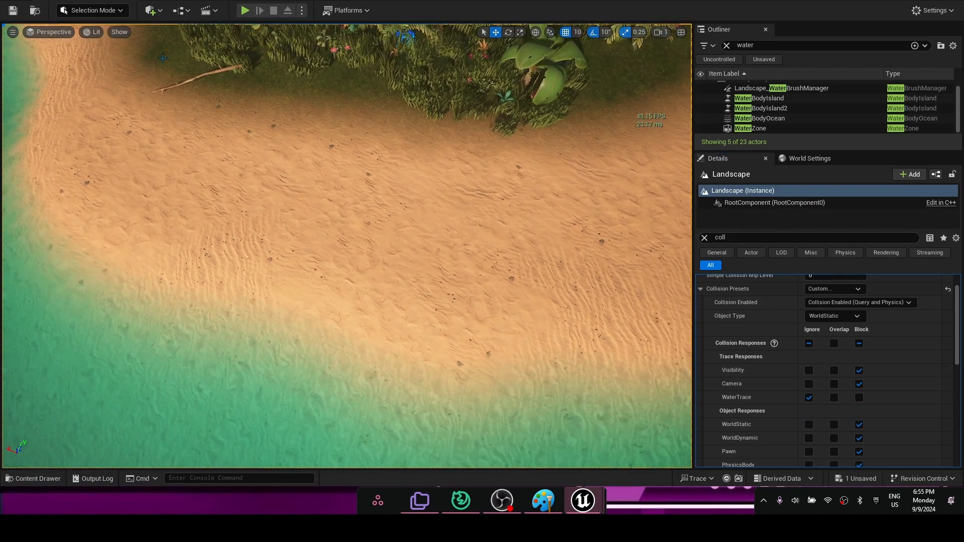
# Enter Landscape mode's Paint tools and try to paint the sandy shore with the Sand_Trampled target layer
pyautogui.click(92, 12)
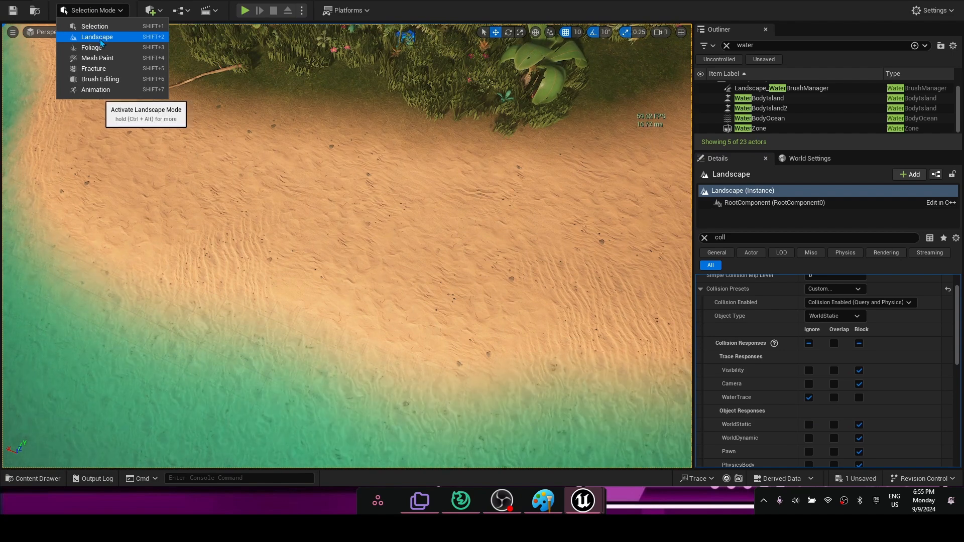
pyautogui.click(99, 38)
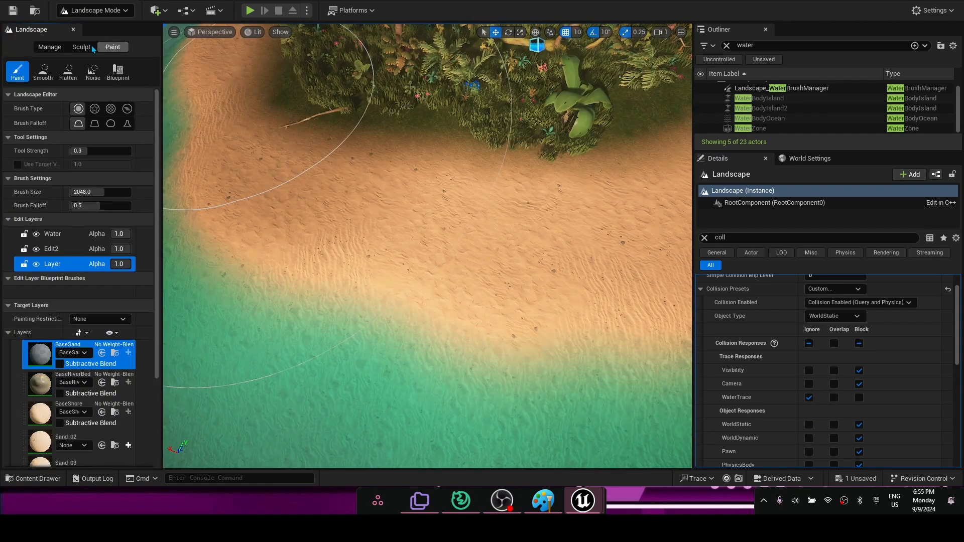
pyautogui.click(93, 48)
pyautogui.scroll(-4, 86, 409)
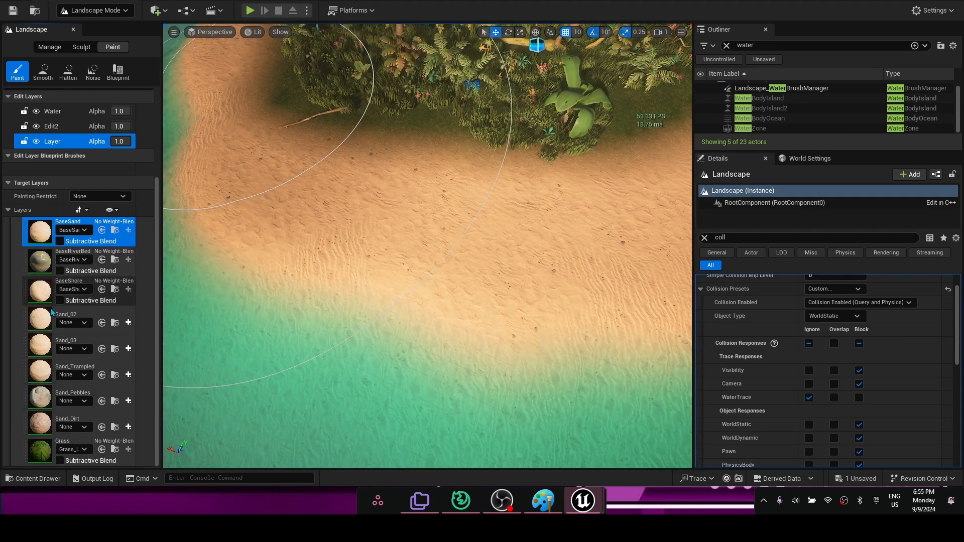
pyautogui.click(50, 372)
pyautogui.click(427, 273)
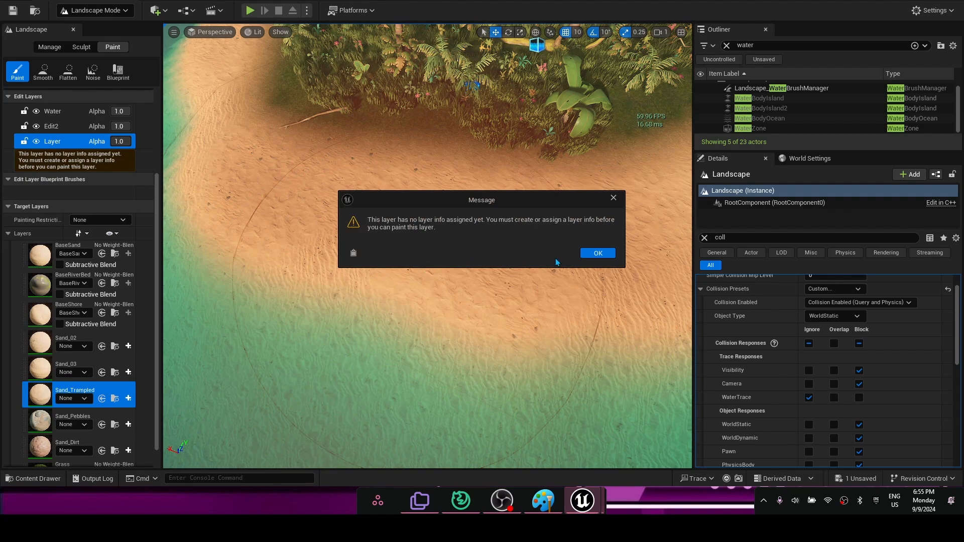
pyautogui.click(597, 253)
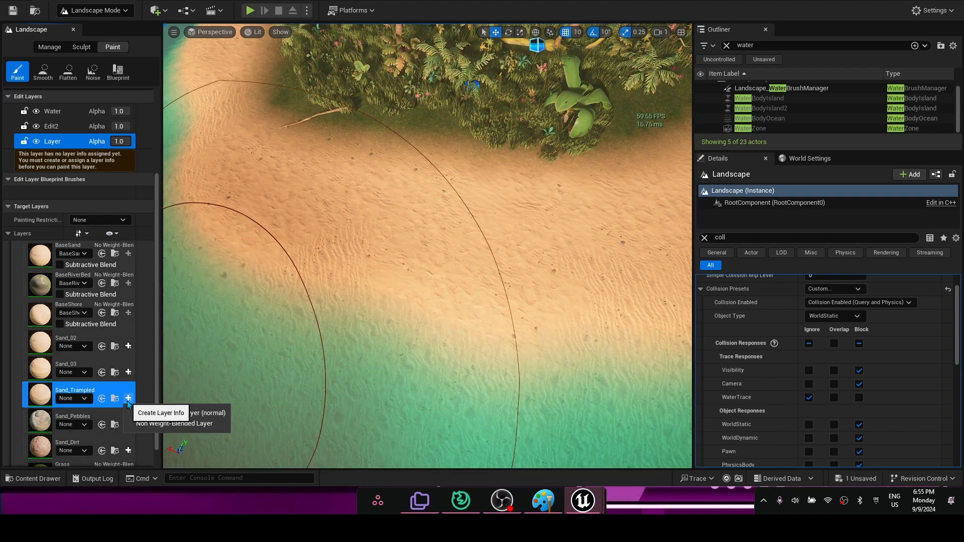
# Create a weight-blended layer info for Sand_Trampled in Demo_sharedassets and try painting the shore
pyautogui.click(128, 401)
pyautogui.click(165, 409)
pyautogui.click(503, 338)
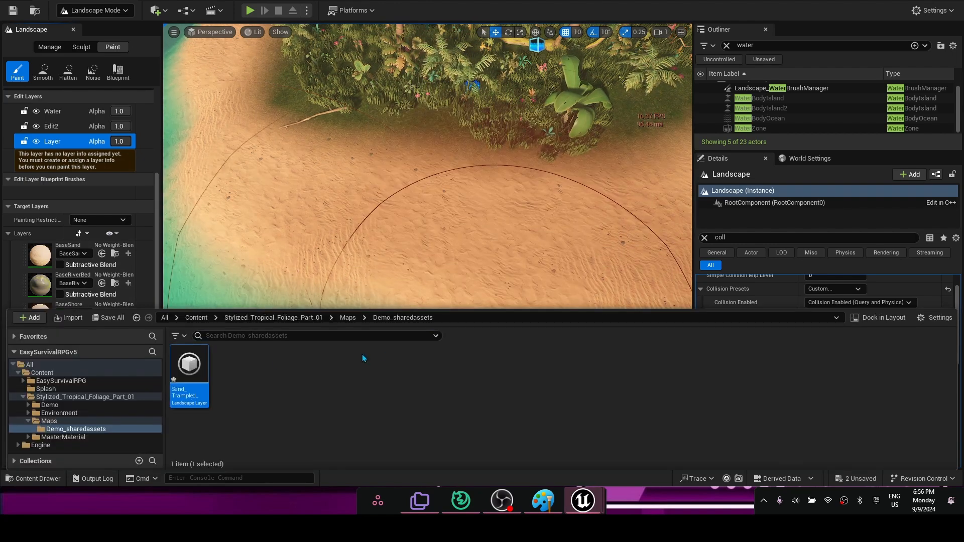
pyautogui.click(357, 234)
pyautogui.click(597, 253)
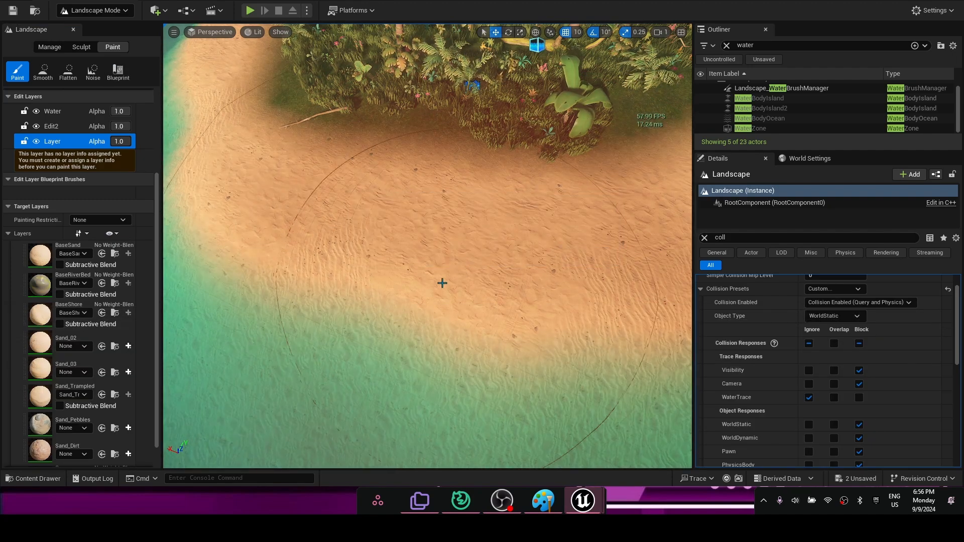
# Save the Demo level and Sand_Trampled_LayerInfo, and try painting the shore again
pyautogui.hotkey('ctrl', 'space')
pyautogui.click(107, 318)
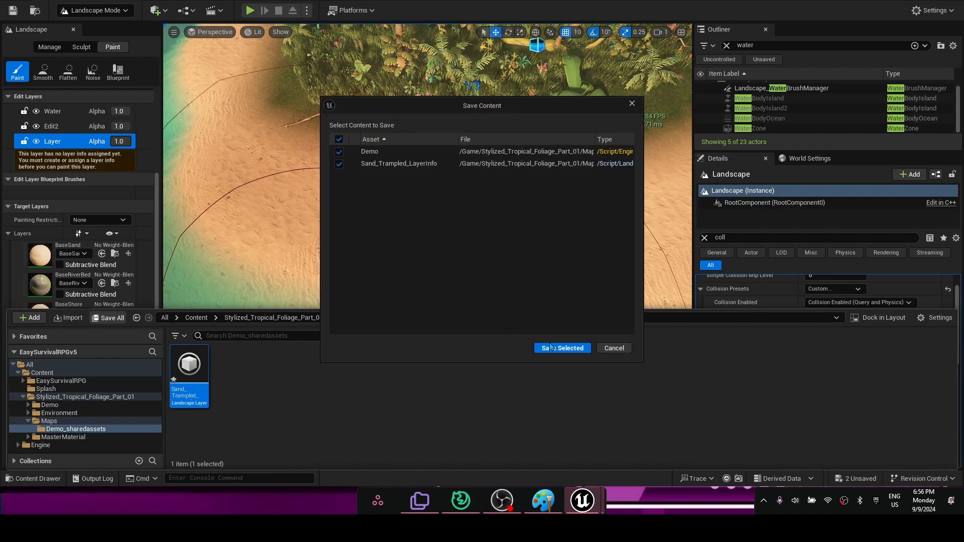
pyautogui.click(562, 348)
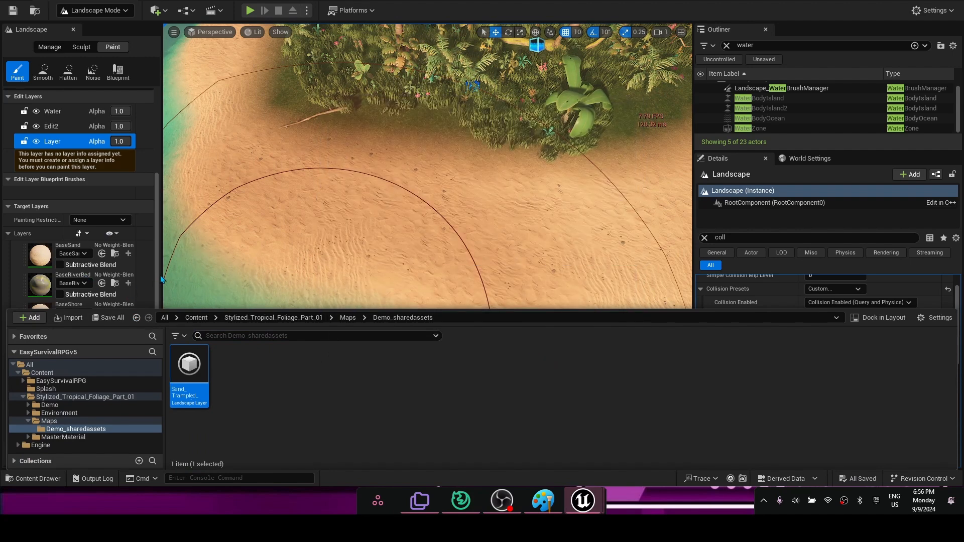
pyautogui.click(452, 271)
pyautogui.click(598, 253)
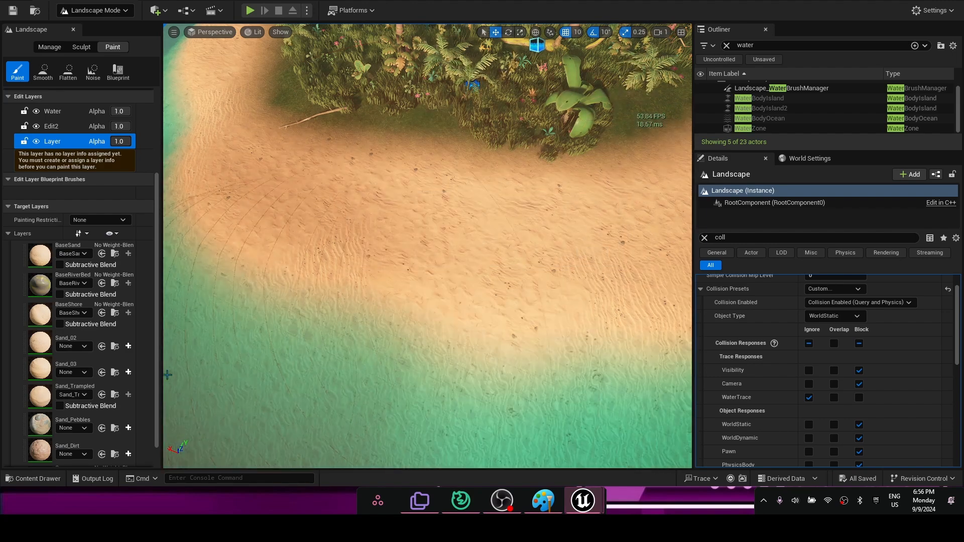
# Reassign Sand_Trampled_LayerInfo to the Sand_Trampled layer and retry painting the beach
pyautogui.click(73, 394)
pyautogui.click(129, 275)
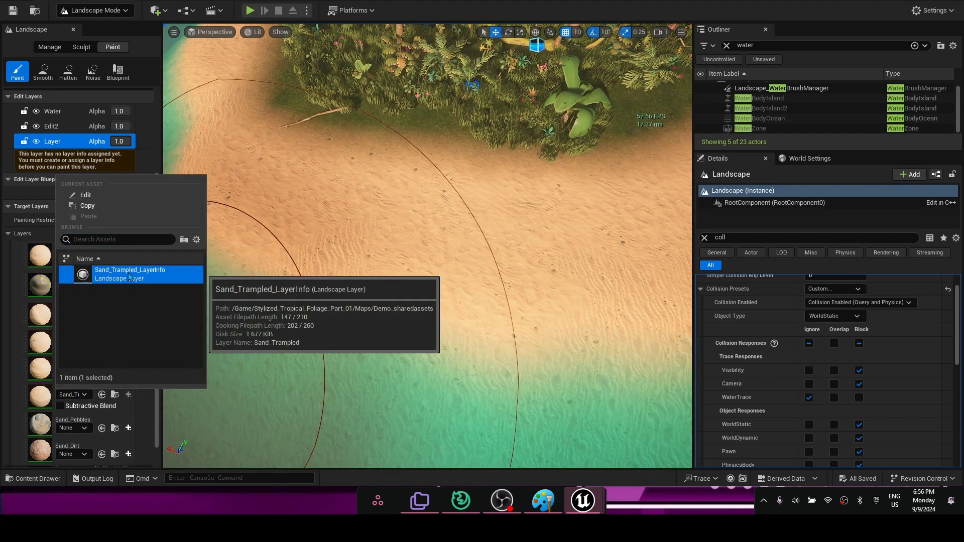
pyautogui.click(287, 305)
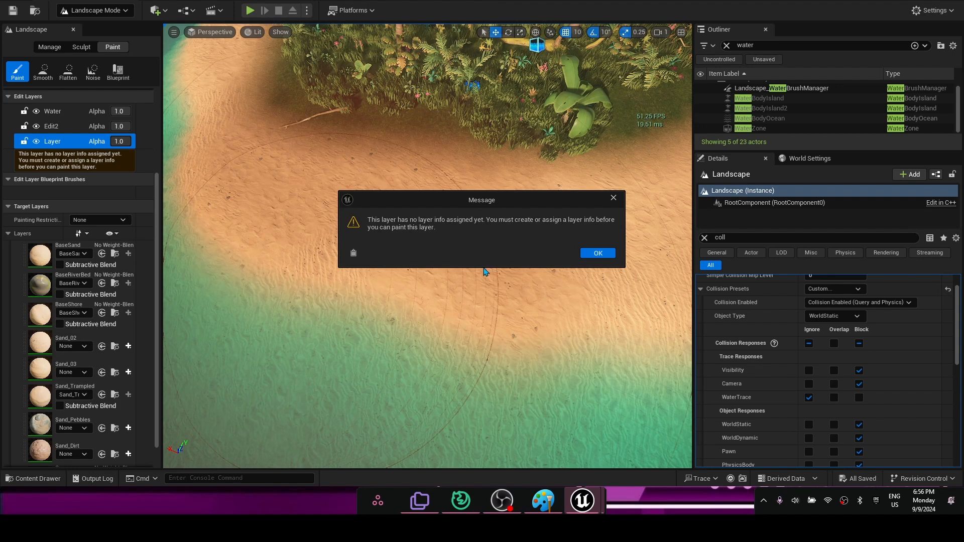
pyautogui.click(598, 253)
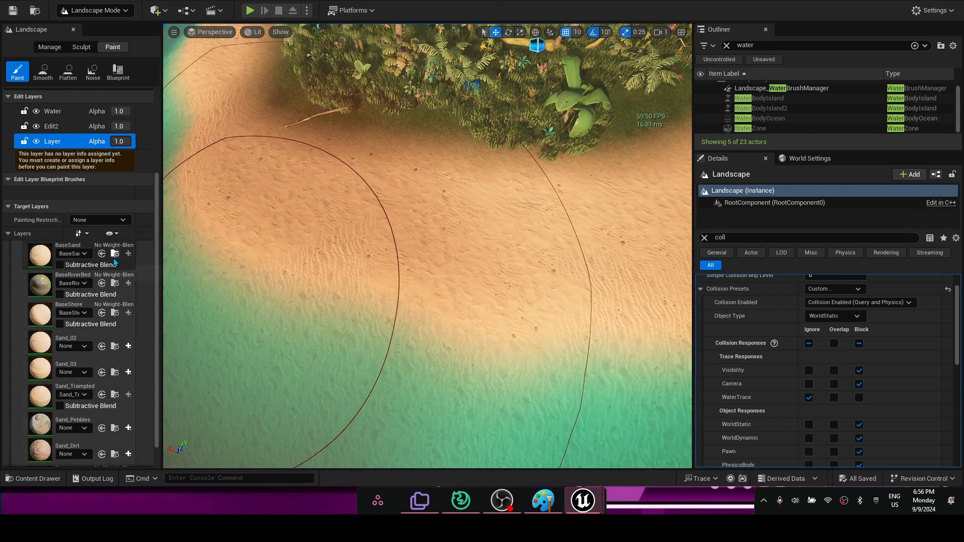
# Browse for a layer info for Sand_Pebbles in the Content Browser and try to paint
pyautogui.scroll(-1, 114, 284)
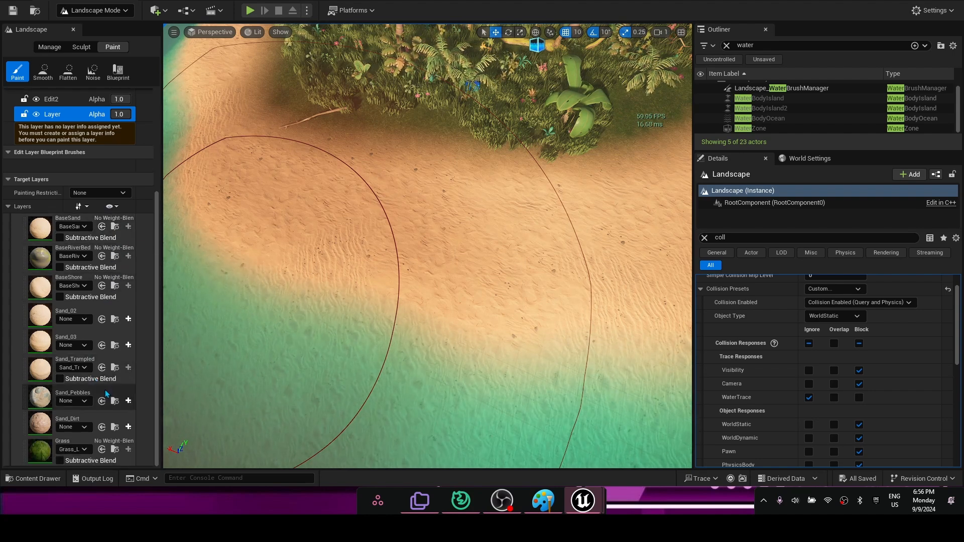
pyautogui.click(113, 405)
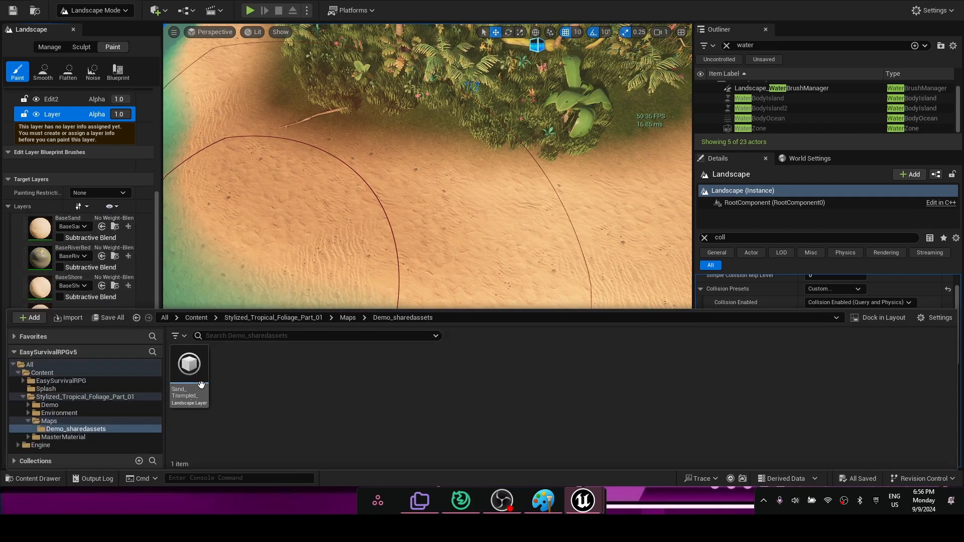
pyautogui.click(186, 256)
pyautogui.click(597, 253)
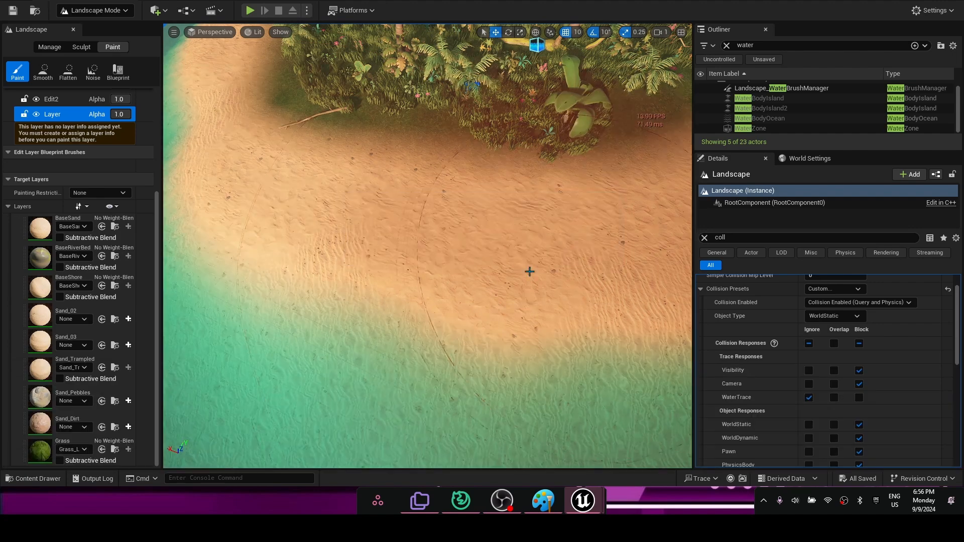
# Create a weight-blended layer info for Sand_Pebbles in Demo_sharedassets and save all modified content
pyautogui.click(129, 402)
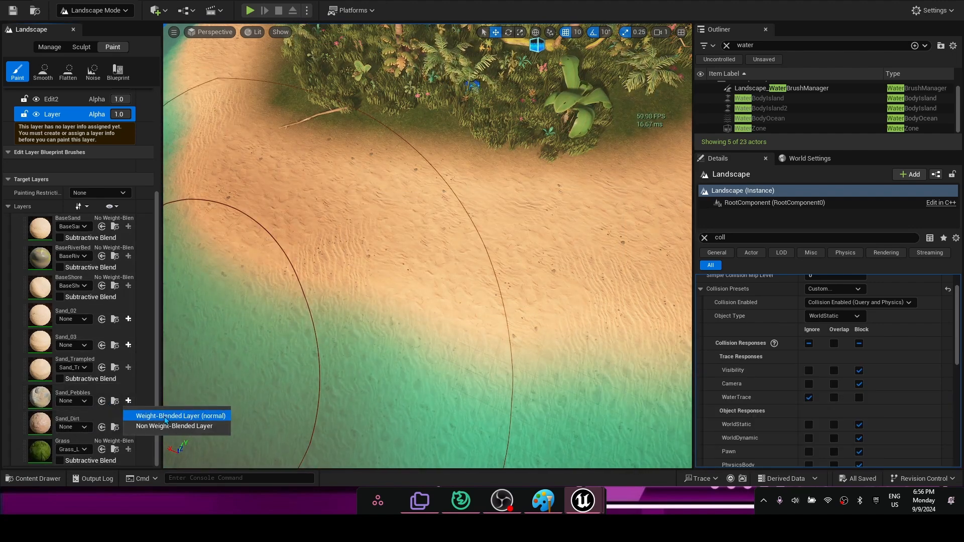
pyautogui.click(145, 415)
pyautogui.click(521, 338)
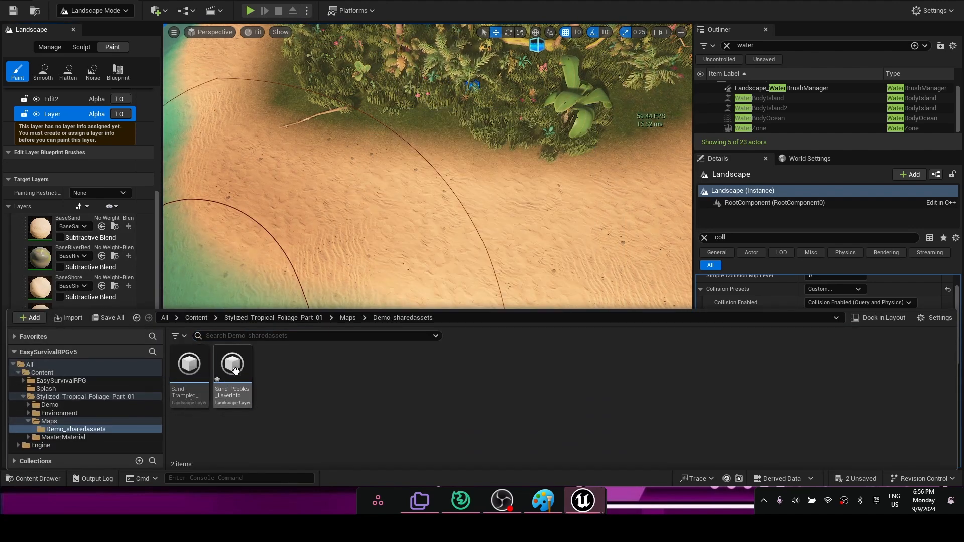
pyautogui.click(107, 318)
pyautogui.click(554, 341)
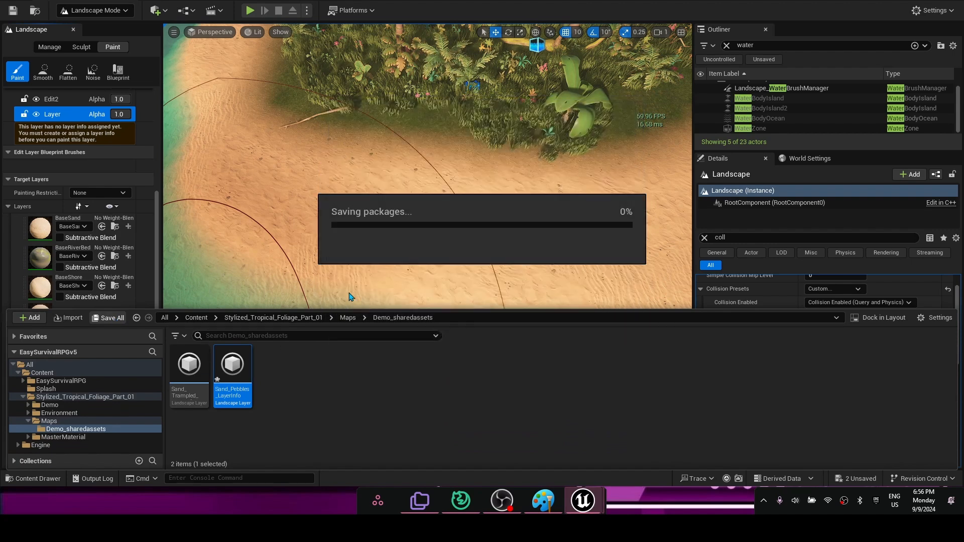
# Paint the island's shore with the Sand_Pebbles layer and inspect the painted ground from several distances
pyautogui.scroll(-2, 89, 270)
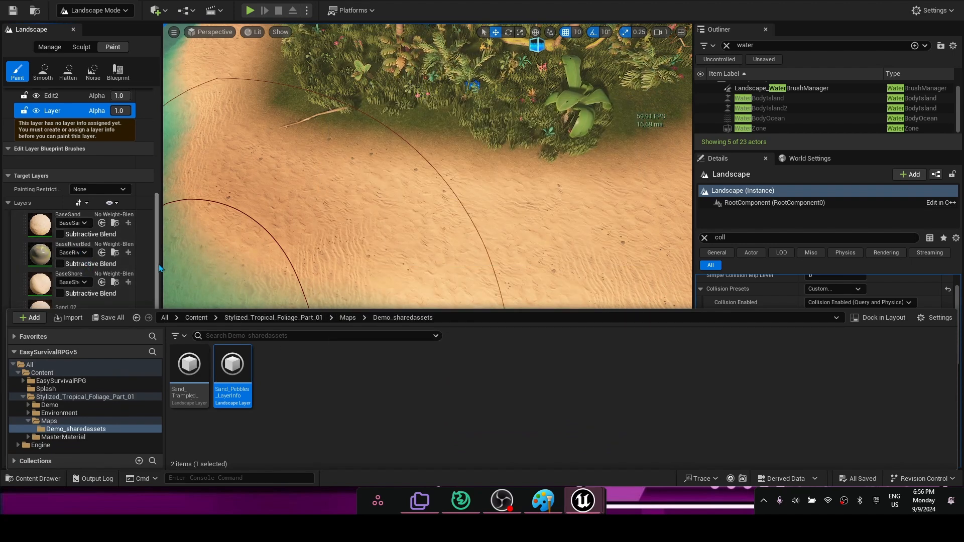
pyautogui.click(142, 297)
pyautogui.click(44, 402)
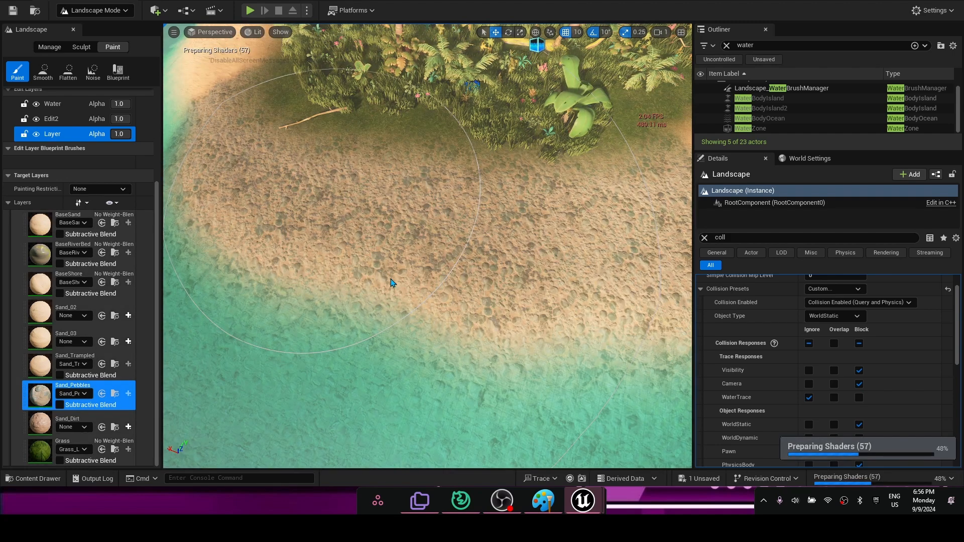
pyautogui.scroll(-5, 420, 279)
pyautogui.moveTo(420, 279)
pyautogui.mouseDown(button='right')
pyautogui.moveTo(445, 279)
pyautogui.moveTo(428, 277)
pyautogui.moveTo(458, 263)
pyautogui.moveTo(459, 246)
pyautogui.moveTo(432, 233)
pyautogui.moveTo(456, 226)
pyautogui.moveTo(459, 247)
pyautogui.moveTo(456, 238)
pyautogui.moveTo(445, 252)
pyautogui.moveTo(476, 239)
pyautogui.moveTo(453, 240)
pyautogui.mouseUp(button='right')
pyautogui.press('w')
pyautogui.press('s')
pyautogui.press('w')
pyautogui.press('w')
pyautogui.press('s')
pyautogui.press('s')
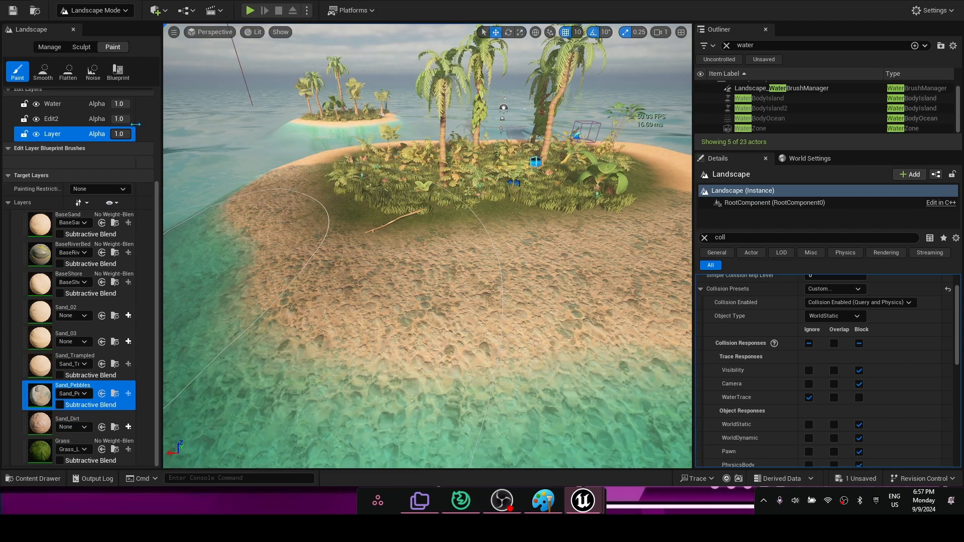
# Activate the Smooth sculpt tool and inspect the pebble-covered shore from far away and up close
pyautogui.click(81, 47)
pyautogui.click(68, 73)
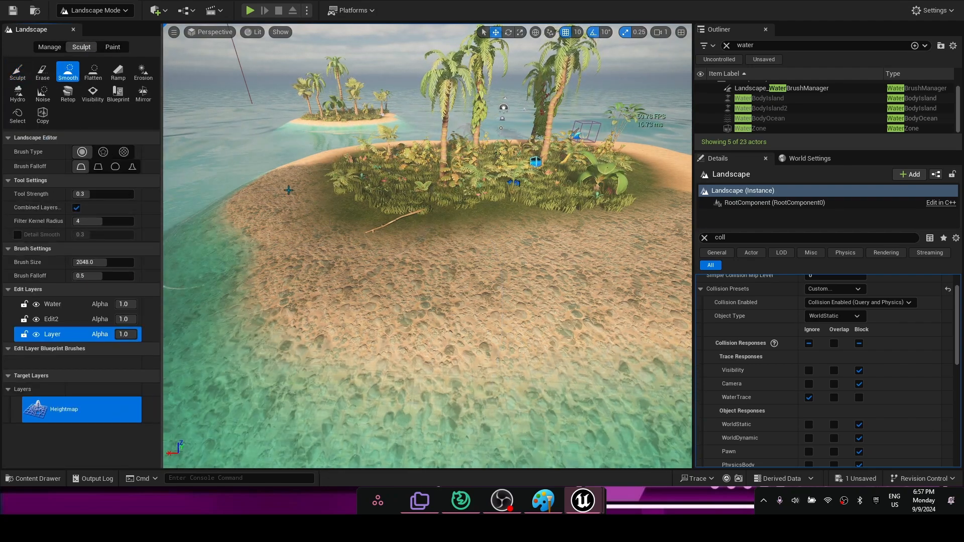
pyautogui.moveTo(369, 251); pyautogui.dragTo(392, 264, button='right')
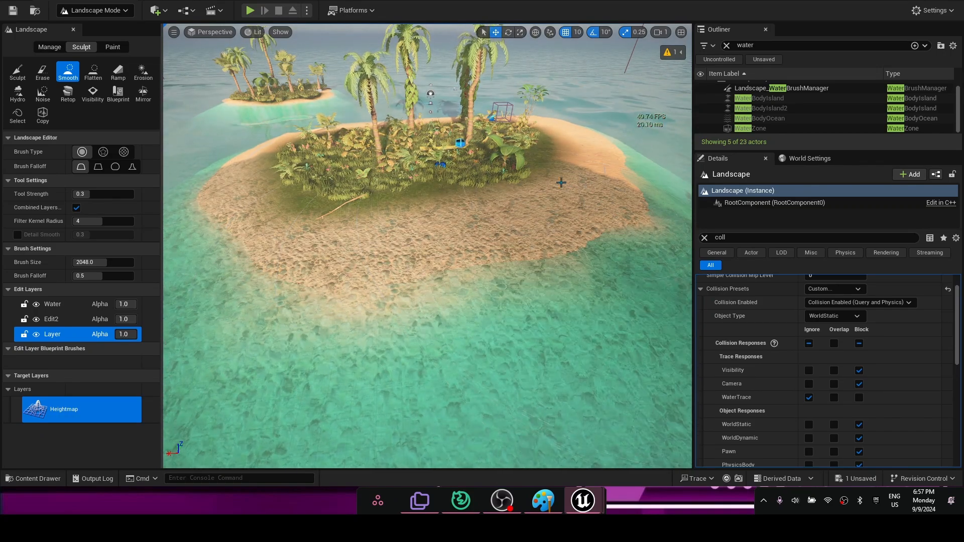
pyautogui.press('w')
pyautogui.moveTo(560, 182)
pyautogui.mouseDown(button='right')
pyautogui.moveTo(548, 157)
pyautogui.moveTo(606, 140)
pyautogui.moveTo(558, 125)
pyautogui.moveTo(472, 134)
pyautogui.mouseUp(button='right')
pyautogui.press('d')
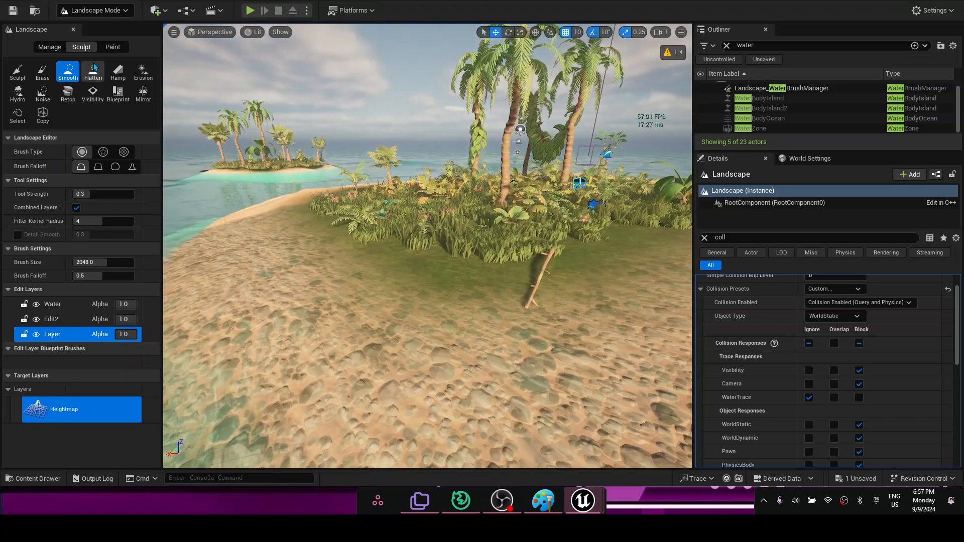
# Paint the pebbled shore with the Sand_Trampled layer and look over the surrounding islands
pyautogui.click(114, 51)
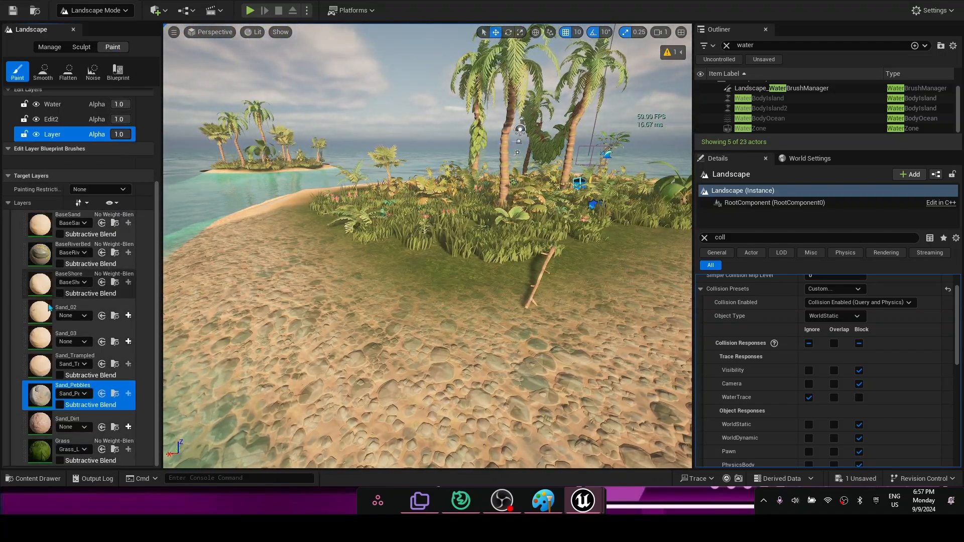
pyautogui.click(44, 370)
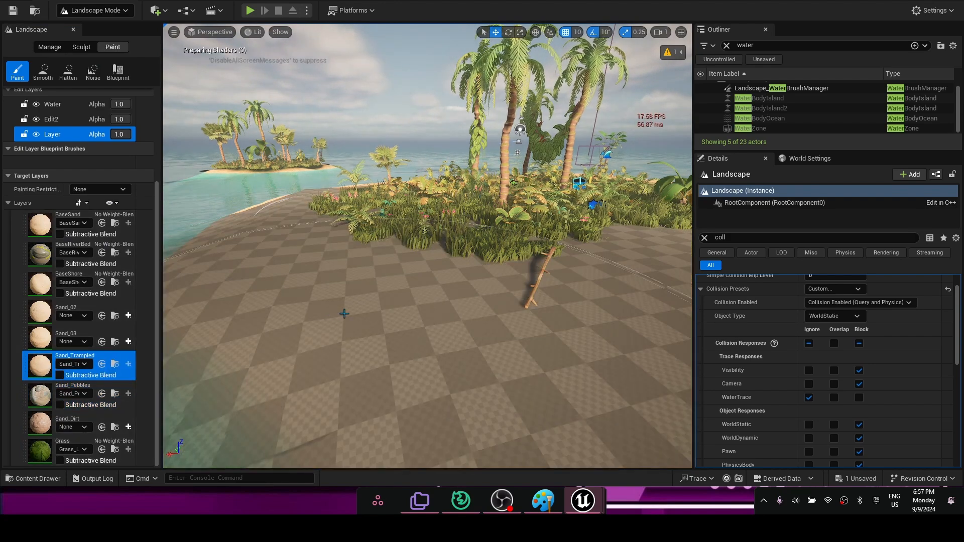
pyautogui.scroll(-8, 362, 322)
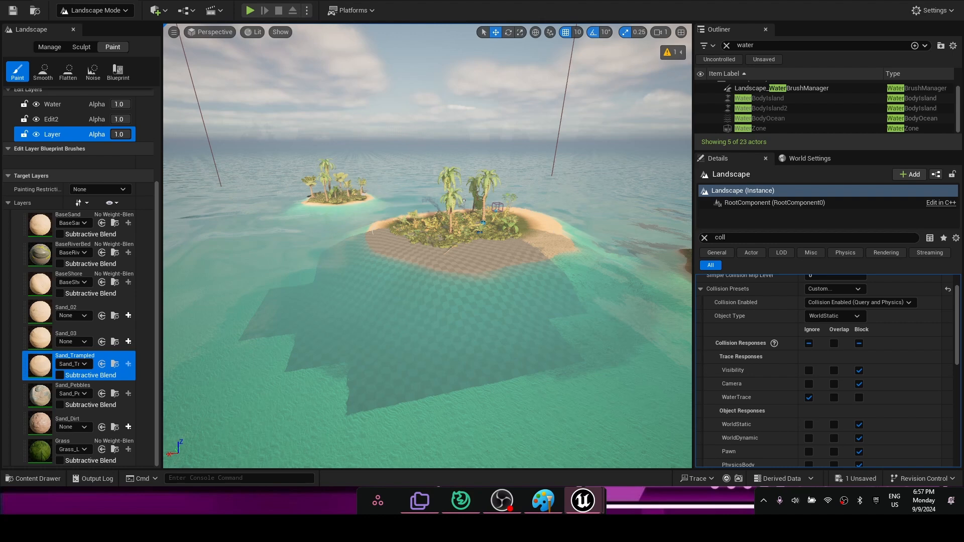
pyautogui.moveTo(362, 322); pyautogui.dragTo(407, 276, button='right')
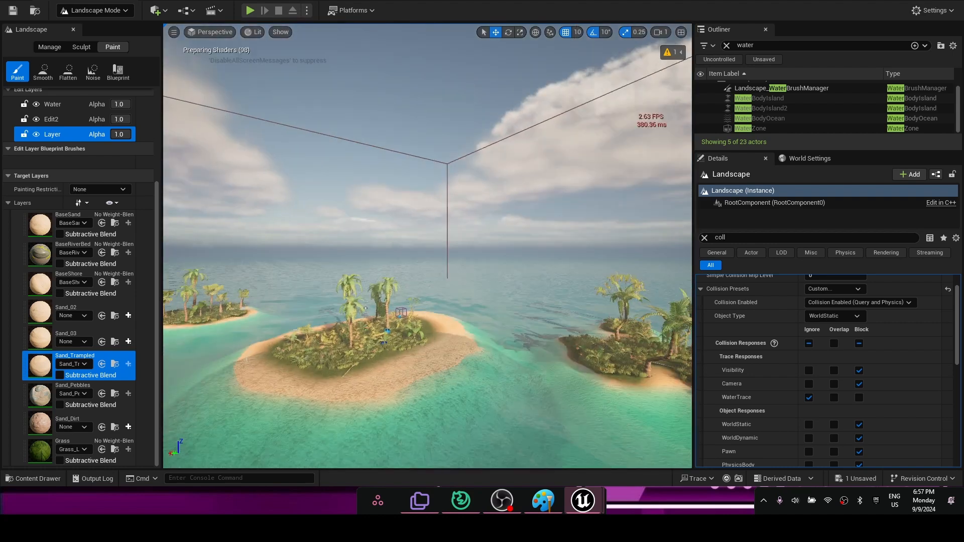
pyautogui.moveTo(376, 307); pyautogui.dragTo(341, 349, button='right')
# Switch to Paint and handwrite a red 10 in the QUALITY, COMPATIBILITY and DOCUMENTS circles
pyautogui.hotkey('alt', 'Tab')
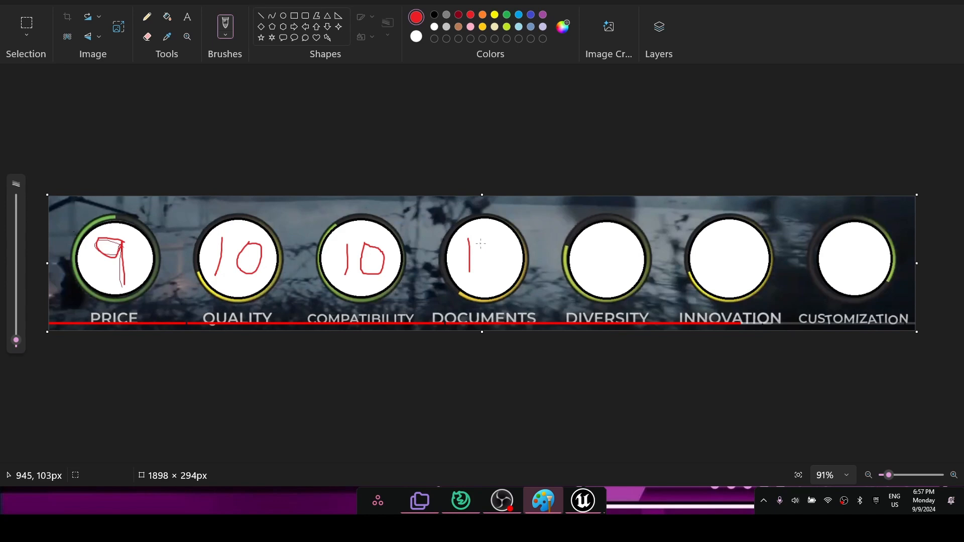
pyautogui.moveTo(491, 276); pyautogui.dragTo(501, 252)
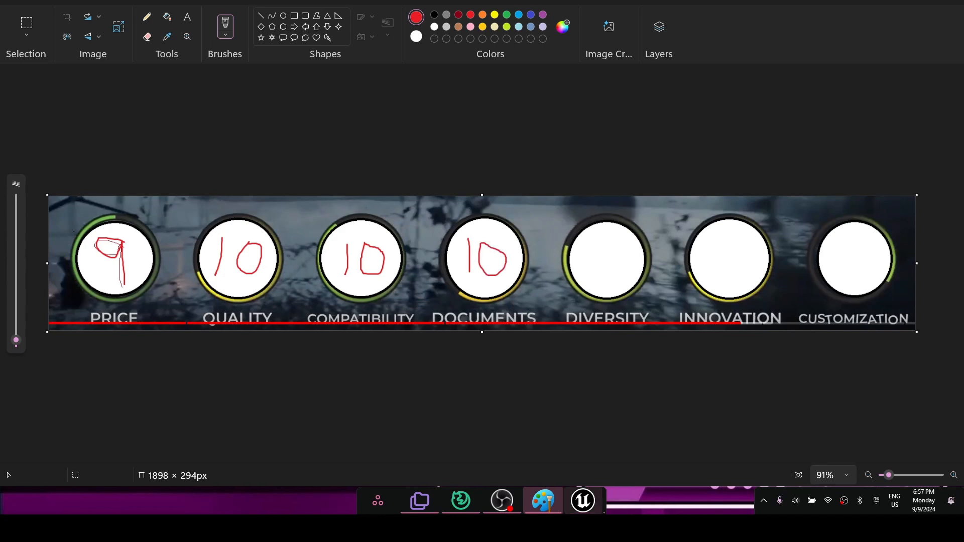
# Review the Stylized Tropical Foliage marketplace page in the browser and the BP_Character_Player Event Graph in the Unreal editor
pyautogui.click(471, 501)
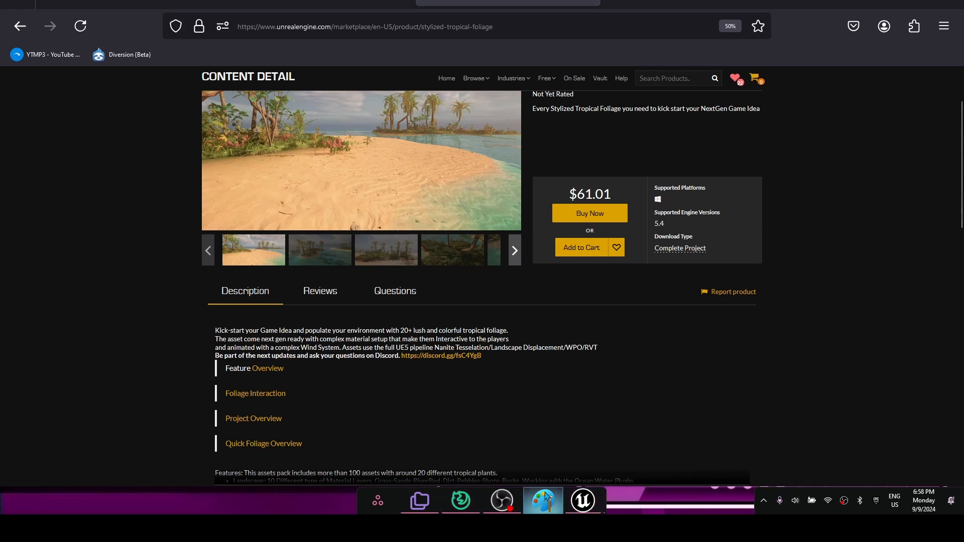
pyautogui.moveTo(465, 502); pyautogui.dragTo(585, 503)
pyautogui.click(586, 453)
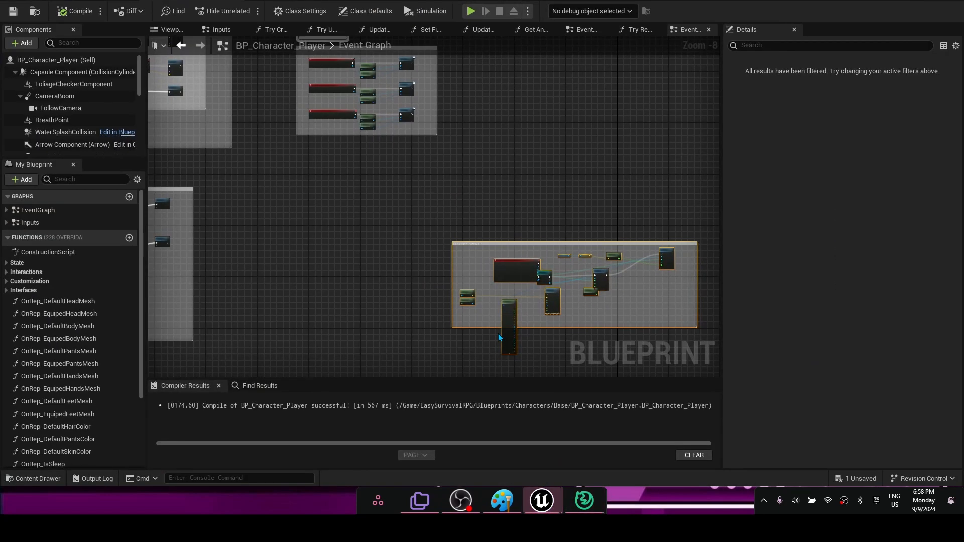
# Switch back to Paint and handwrite a red 10 in the DIVERSITY circle
pyautogui.click(509, 501)
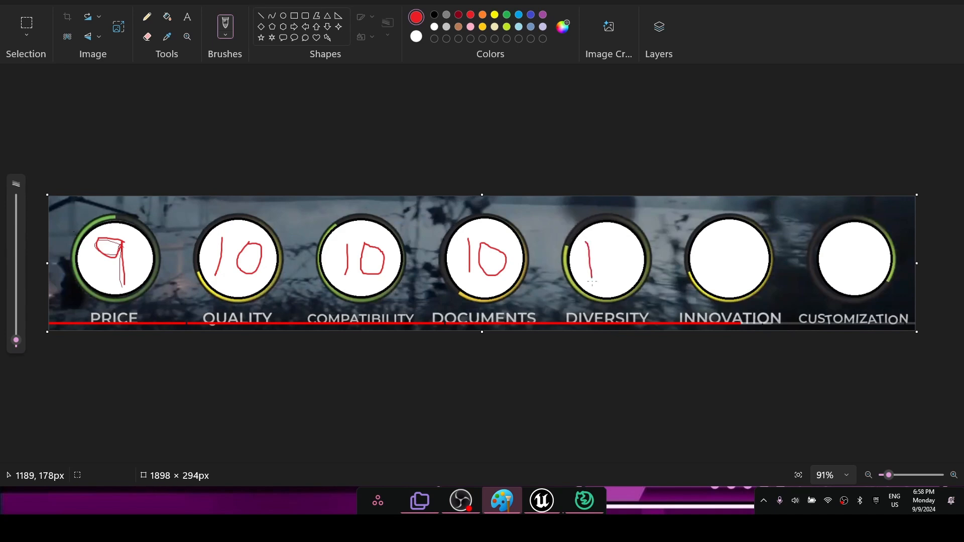
pyautogui.moveTo(624, 267); pyautogui.dragTo(601, 242)
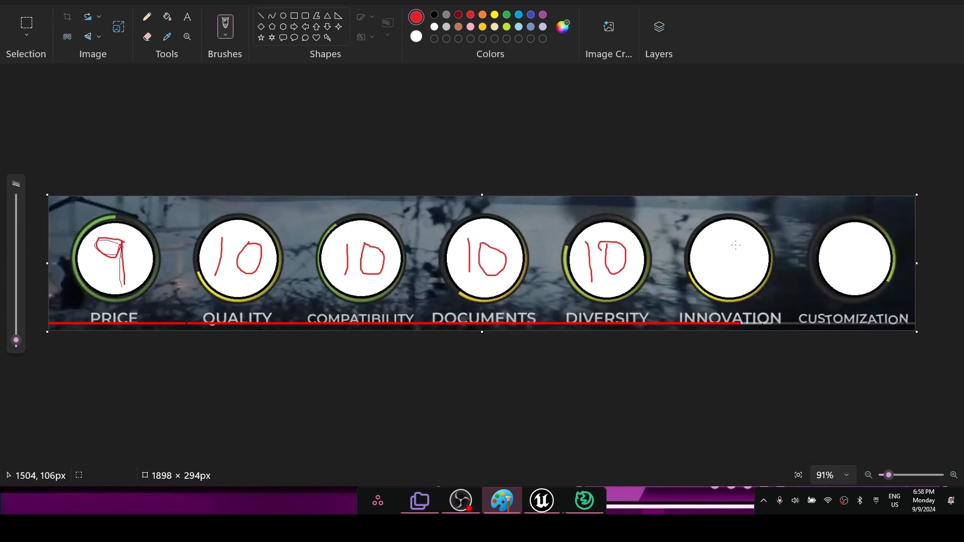
# Switch to the Demo level in the Unreal editor and look over the grass, palms and ferns on the island
pyautogui.press('alt')
pyautogui.hotkey('alt', 'Tab')
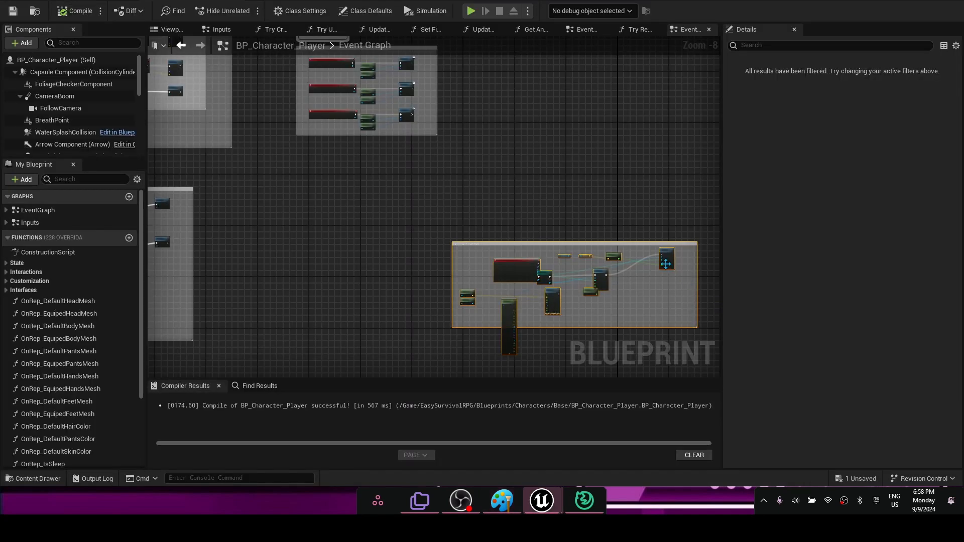
pyautogui.click(574, 500)
pyautogui.moveTo(556, 502)
pyautogui.click(558, 474)
pyautogui.click(898, 0)
pyautogui.moveTo(542, 221); pyautogui.dragTo(615, 190, button='right')
pyautogui.press('w')
pyautogui.press('s')
pyautogui.press('w')
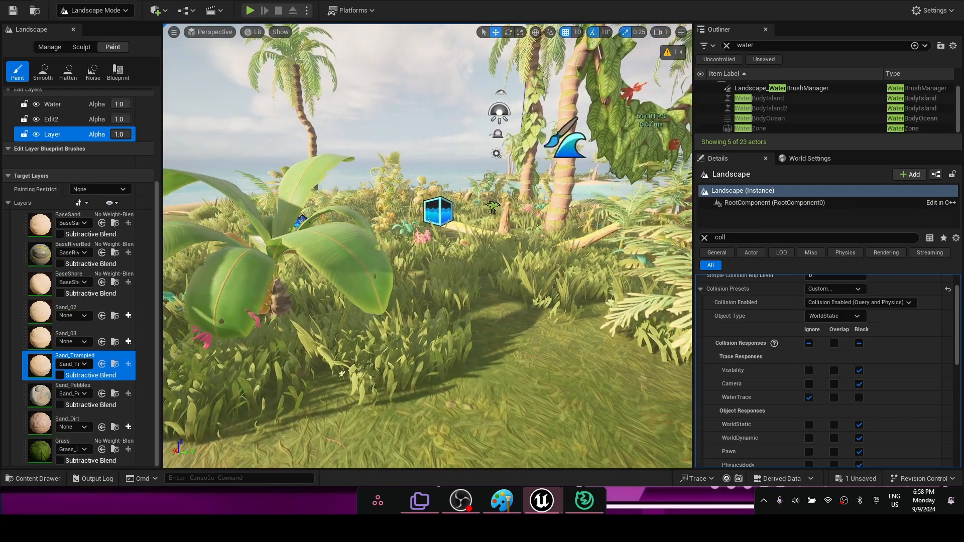
pyautogui.press('a')
pyautogui.moveTo(532, 180)
pyautogui.mouseDown(button='right')
pyautogui.moveTo(570, 185)
pyautogui.moveTo(571, 194)
pyautogui.moveTo(547, 180)
pyautogui.mouseUp(button='right')
pyautogui.press('d')
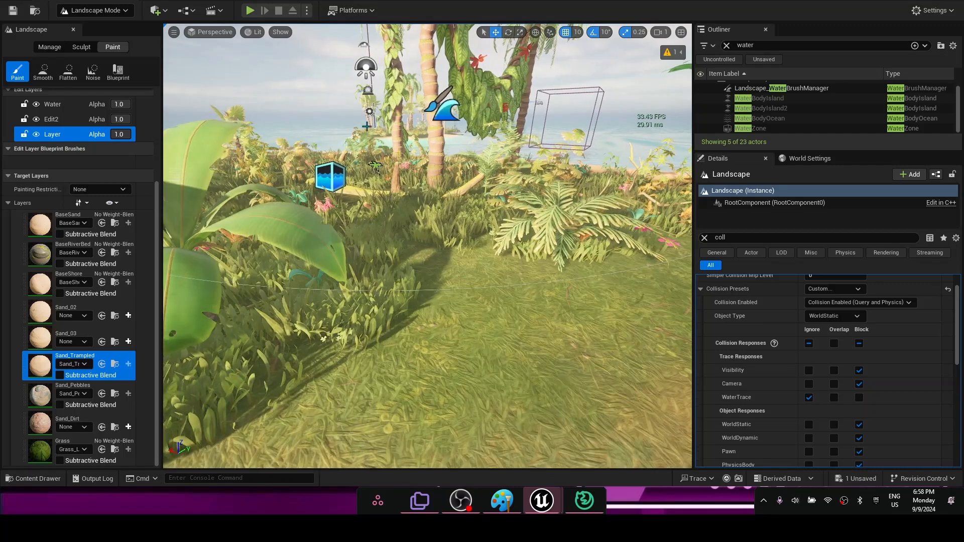
# Change the level editor from Landscape mode to Selection mode
pyautogui.click(100, 13)
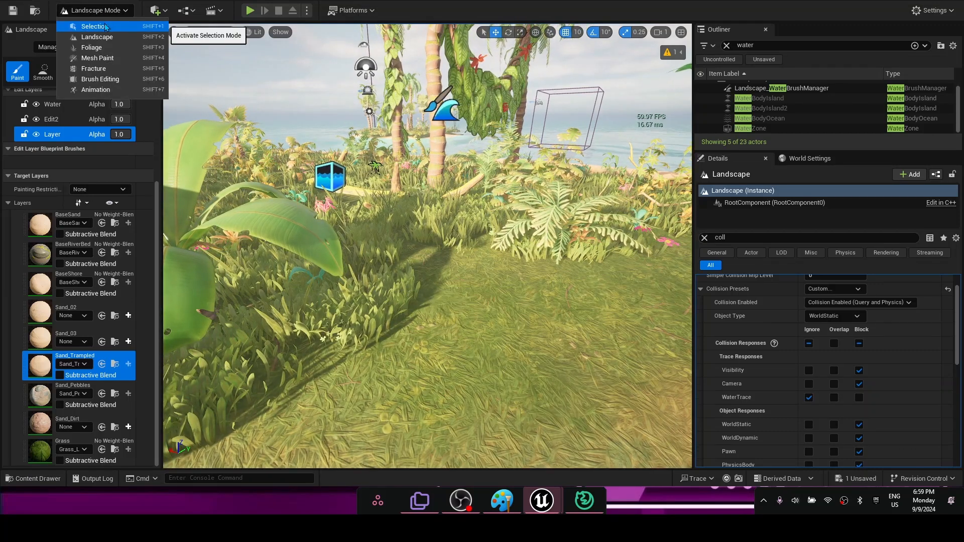
pyautogui.moveTo(281, 161)
pyautogui.mouseDown(button='right')
pyautogui.moveTo(319, 138)
pyautogui.moveTo(278, 166)
pyautogui.moveTo(294, 165)
pyautogui.mouseUp(button='right')
pyautogui.click(108, 14)
pyautogui.click(103, 27)
pyautogui.moveTo(445, 162); pyautogui.dragTo(463, 220, button='right')
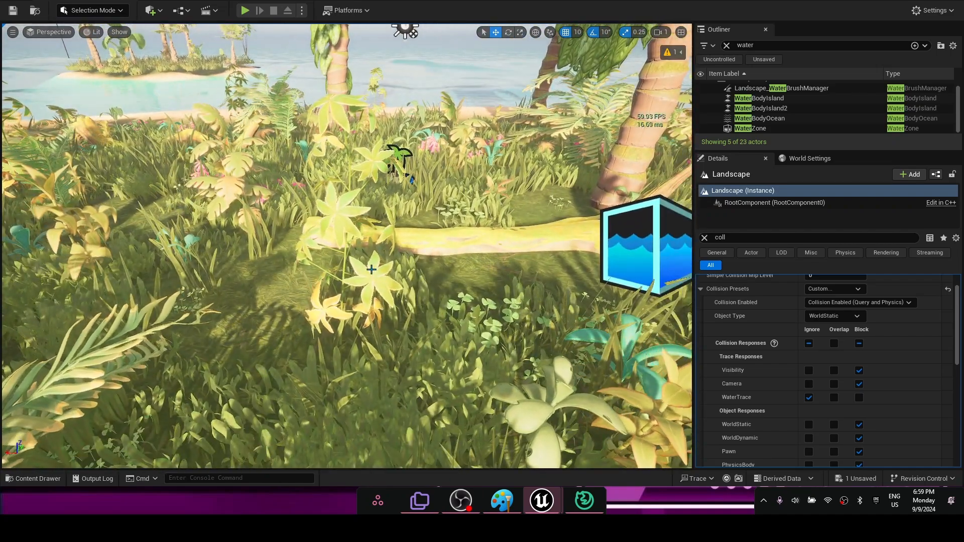
# Switch to Paint and handwrite a red score in the CUSTOMIZATION circle
pyautogui.hotkey('alt', 'Tab')
pyautogui.hotkey('alt', 'Tab')
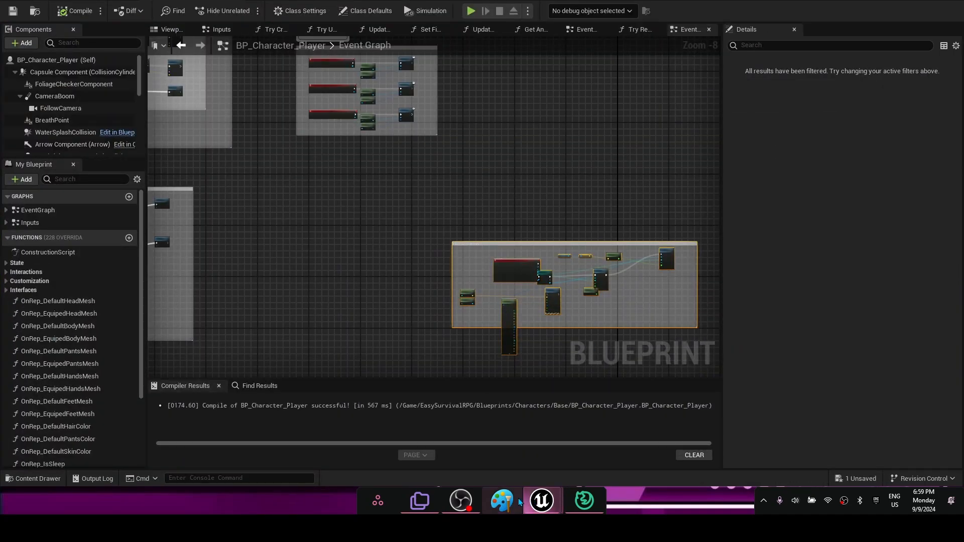
pyautogui.click(522, 505)
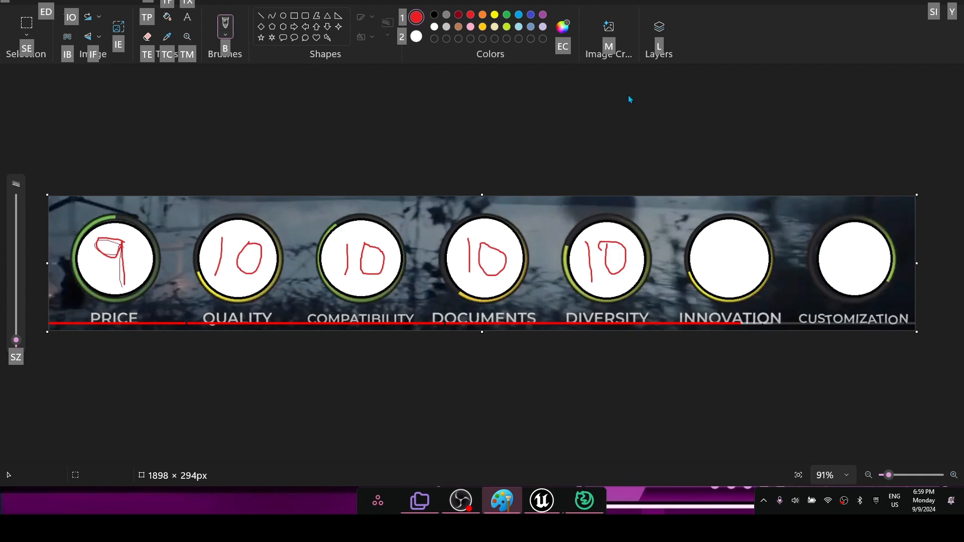
pyautogui.moveTo(838, 236)
pyautogui.mouseDown()
pyautogui.moveTo(841, 281)
pyautogui.moveTo(867, 275)
pyautogui.moveTo(864, 232)
pyautogui.mouseUp()
# Check the Stylized Tropical Foliage marketplace page in the browser and return to the Demo level in the Unreal editor
pyautogui.click(584, 500)
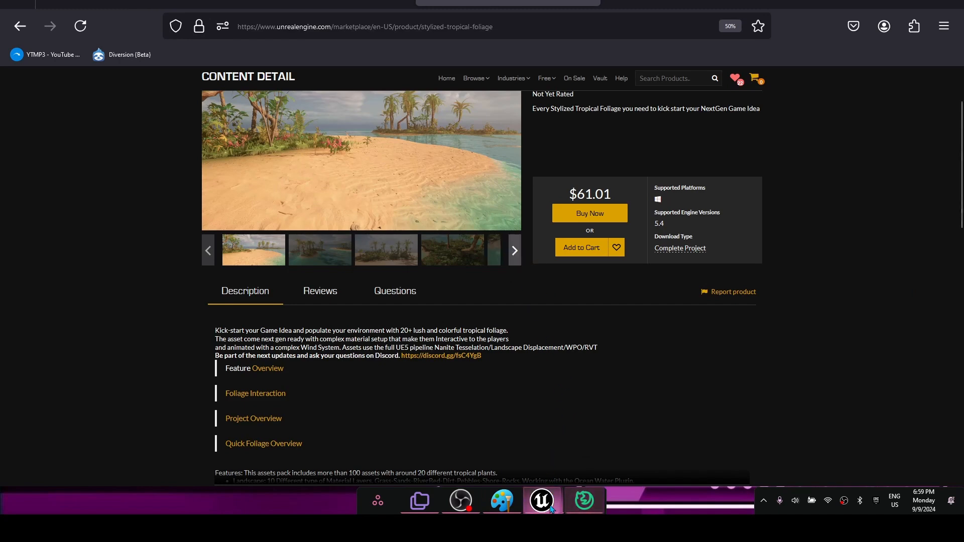
pyautogui.moveTo(541, 500)
pyautogui.click(503, 466)
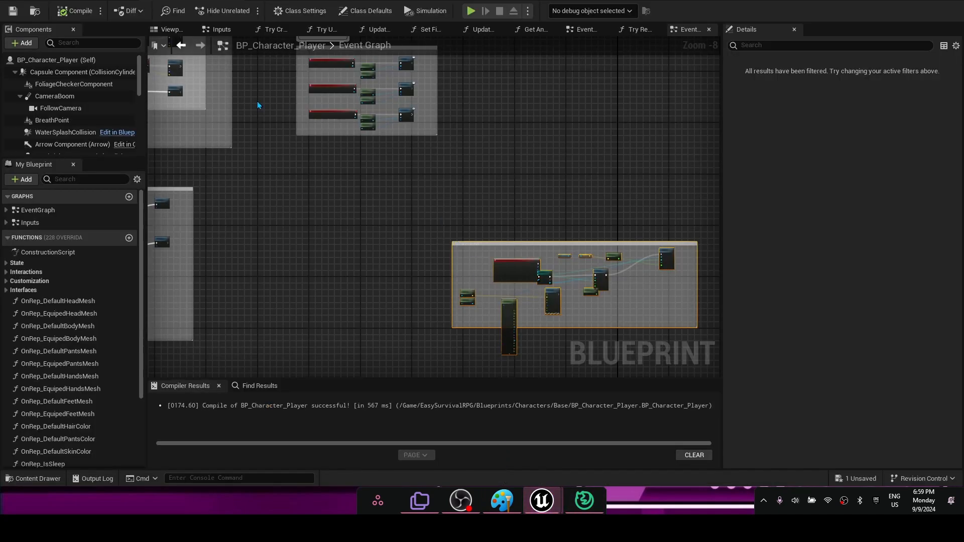
pyautogui.click(101, 4)
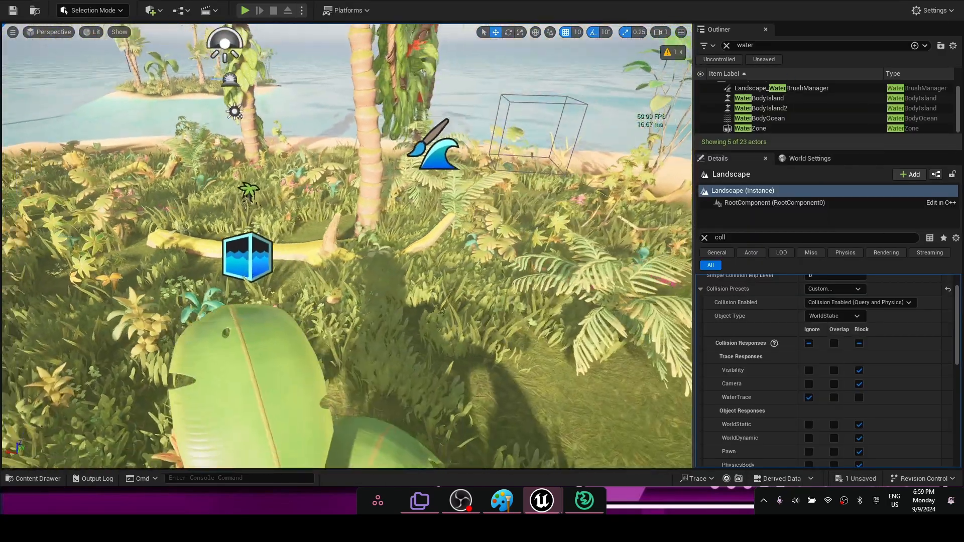
# Examine the dense undergrowth and the sandy shore facing the neighbouring island
pyautogui.moveTo(545, 142); pyautogui.dragTo(468, 128, button='right')
pyautogui.press('w')
pyautogui.press('s')
pyautogui.press('w')
pyautogui.moveTo(485, 180); pyautogui.dragTo(481, 179, button='right')
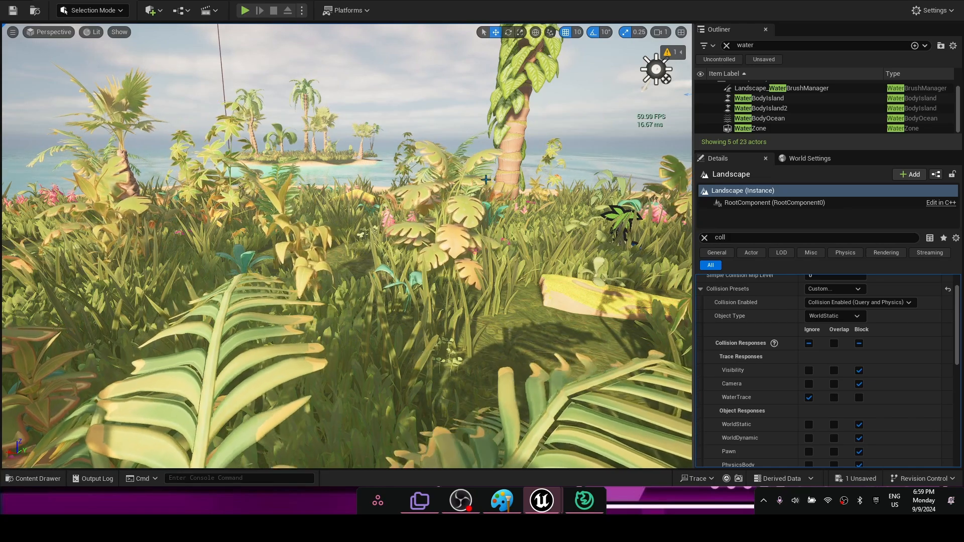
pyautogui.press('w')
pyautogui.moveTo(485, 179); pyautogui.dragTo(517, 166, button='right')
pyautogui.press('s')
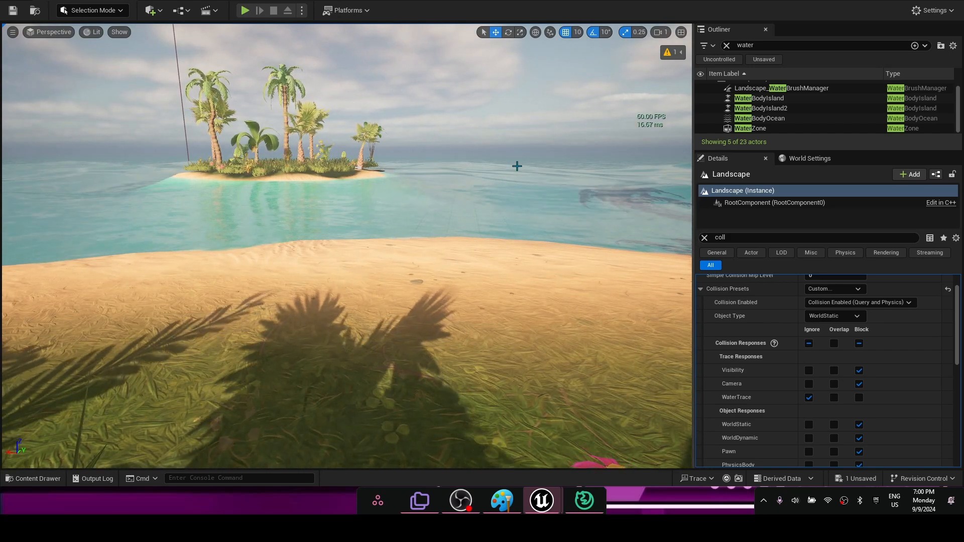
pyautogui.press('w')
pyautogui.moveTo(517, 166); pyautogui.dragTo(506, 190, button='right')
pyautogui.press('s')
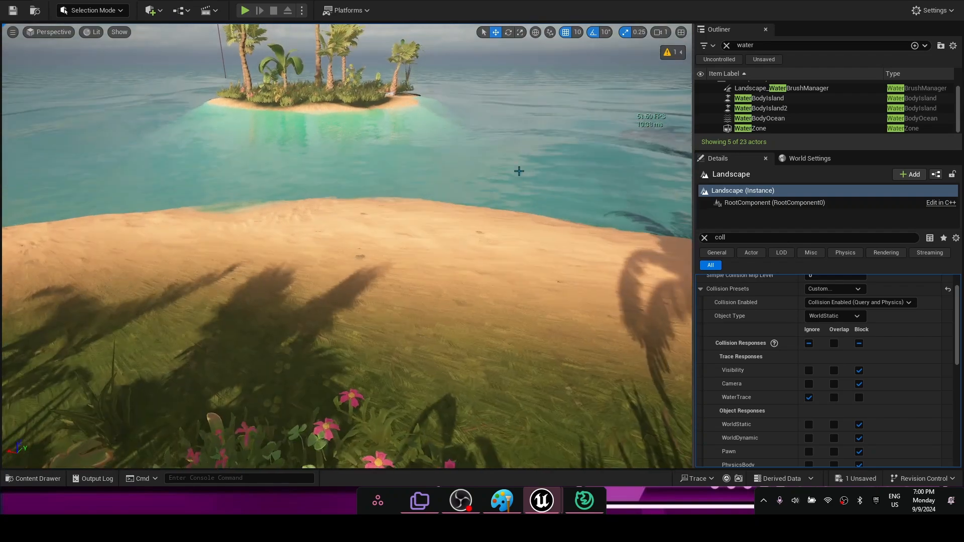
# Tour the island's beach, ground textures, palm trunks and flowering undergrowth at close range
pyautogui.moveTo(272, 222)
pyautogui.mouseDown(button='right')
pyautogui.moveTo(272, 209)
pyautogui.moveTo(239, 231)
pyautogui.moveTo(272, 221)
pyautogui.mouseUp(button='right')
pyautogui.press('w')
pyautogui.press('s')
pyautogui.moveTo(480, 258); pyautogui.dragTo(520, 271, button='right')
pyautogui.press('s')
pyautogui.moveTo(247, 216); pyautogui.dragTo(234, 181, button='right')
pyautogui.press('w')
pyautogui.press('w')
pyautogui.moveTo(316, 236); pyautogui.dragTo(298, 281, button='right')
pyautogui.moveTo(361, 175); pyautogui.dragTo(448, 168, button='right')
pyautogui.moveTo(323, 182); pyautogui.dragTo(351, 183, button='right')
pyautogui.press('w')
pyautogui.press('w')
pyautogui.press('w')
pyautogui.press('w')
pyautogui.press('w')
pyautogui.press('w')
pyautogui.press('w')
pyautogui.moveTo(421, 219); pyautogui.dragTo(392, 213, button='right')
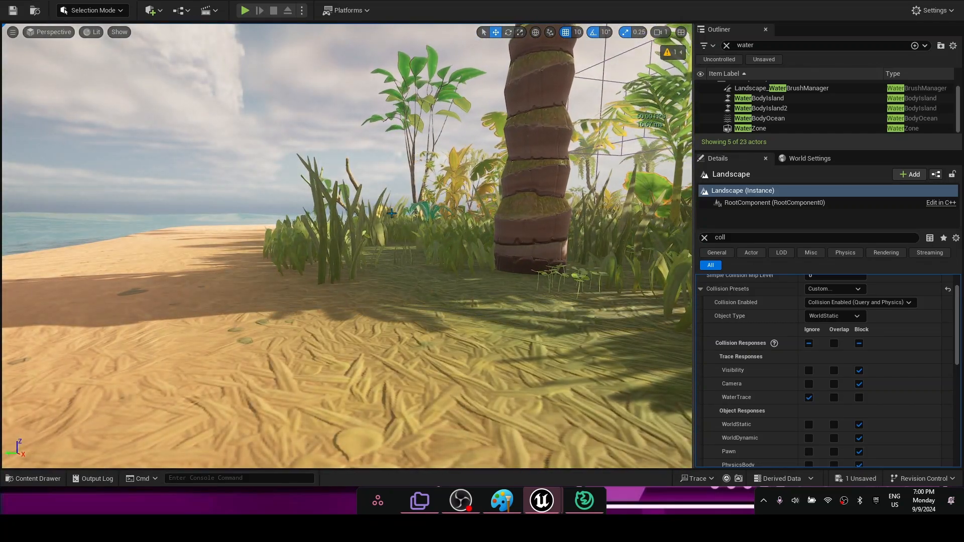
pyautogui.press('w')
pyautogui.moveTo(391, 213); pyautogui.dragTo(513, 448, button='right')
pyautogui.press('s')
pyautogui.press('s')
pyautogui.press('w')
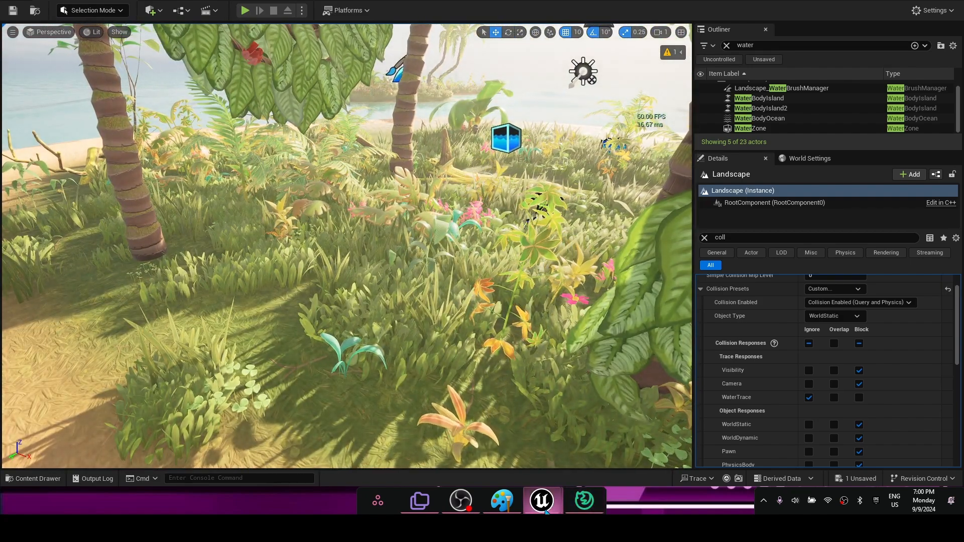
# Switch to the OBS window
pyautogui.click(460, 501)
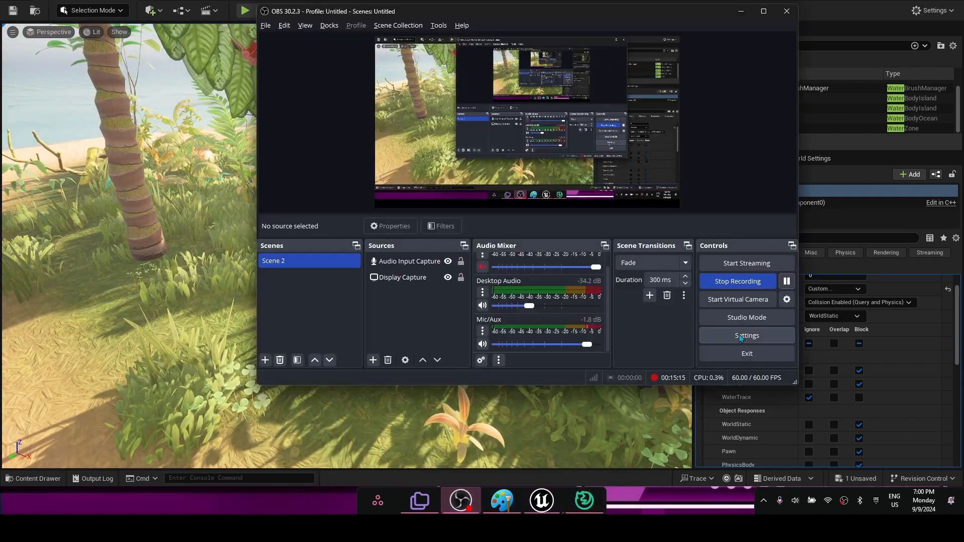